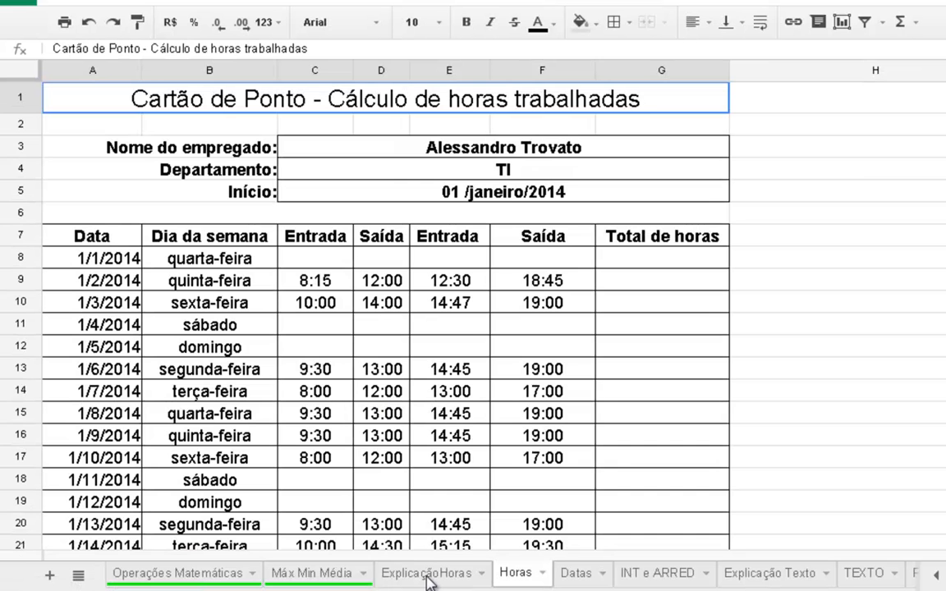
# Open the ExplicaçãoHoras sheet and enter the time 10:04:14 in cell A1
pyautogui.click(429, 575)
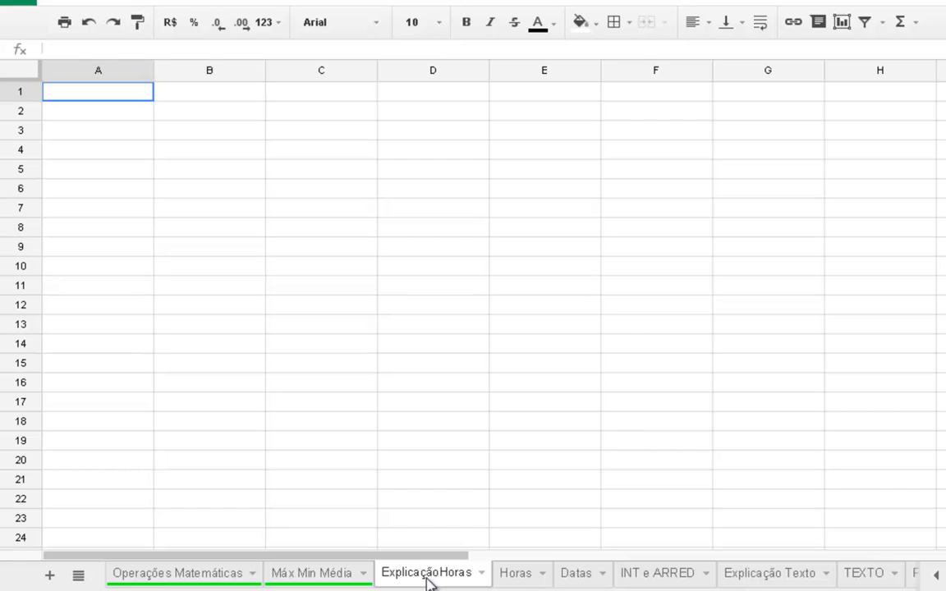
pyautogui.write('10')
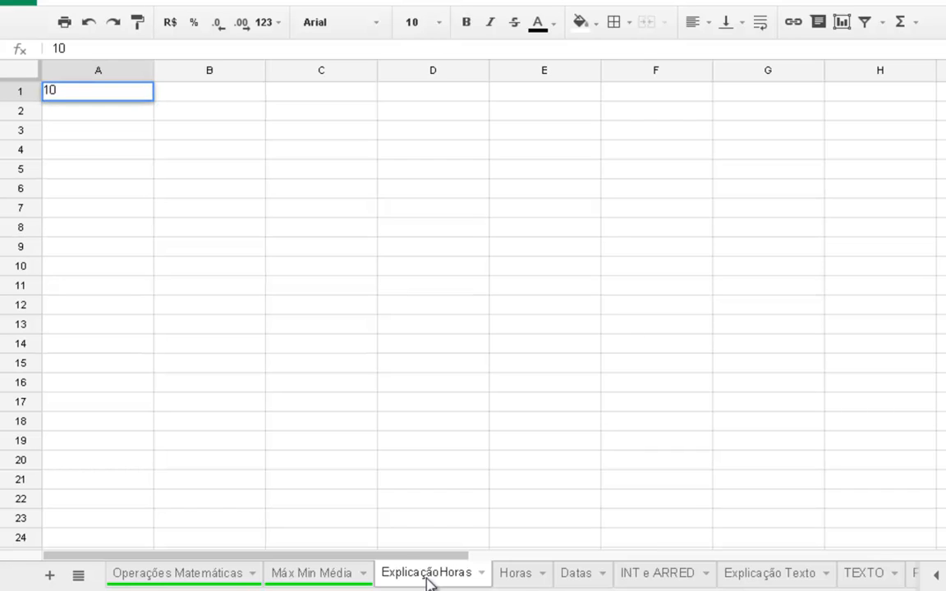
pyautogui.write(':04:14')
pyautogui.press('Return')
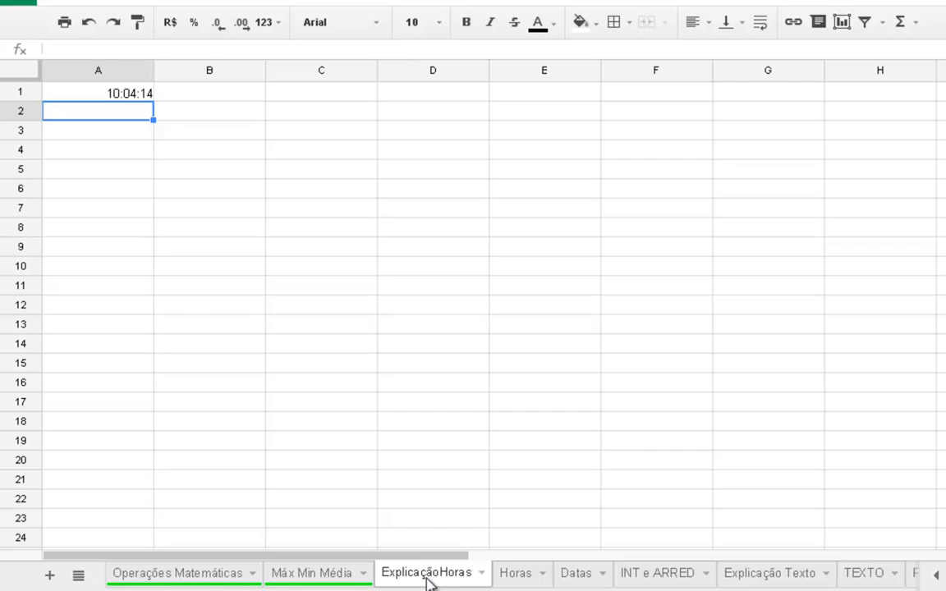
# Look through the built-in keyboard shortcut list for the entries on inserting the time and the date
pyautogui.hotkey('ctrl', '/')
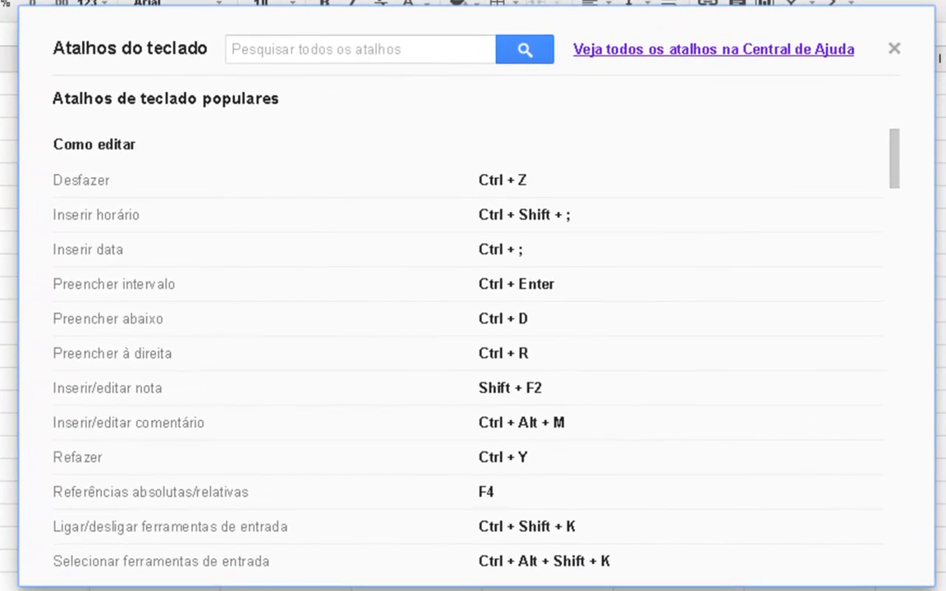
pyautogui.scroll(-5, 517, 292)
pyautogui.scroll(-15, 517, 292)
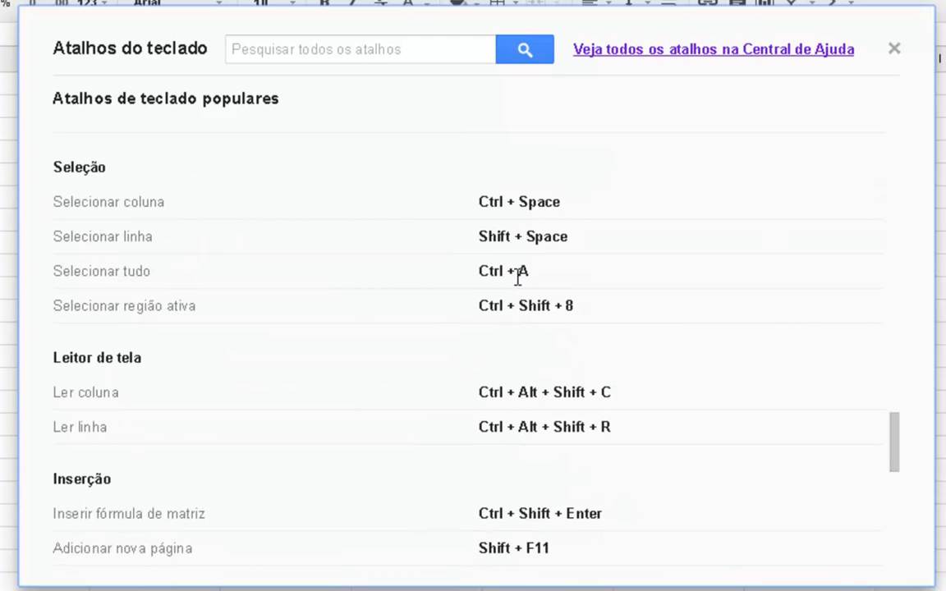
pyautogui.scroll(15, 518, 279)
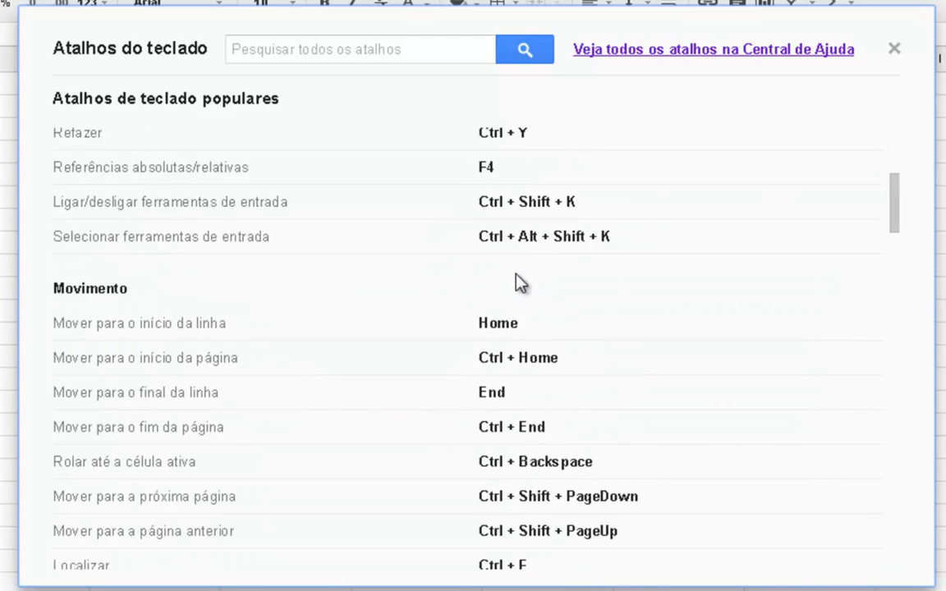
pyautogui.scroll(2, 517, 281)
pyautogui.scroll(-4, 526, 283)
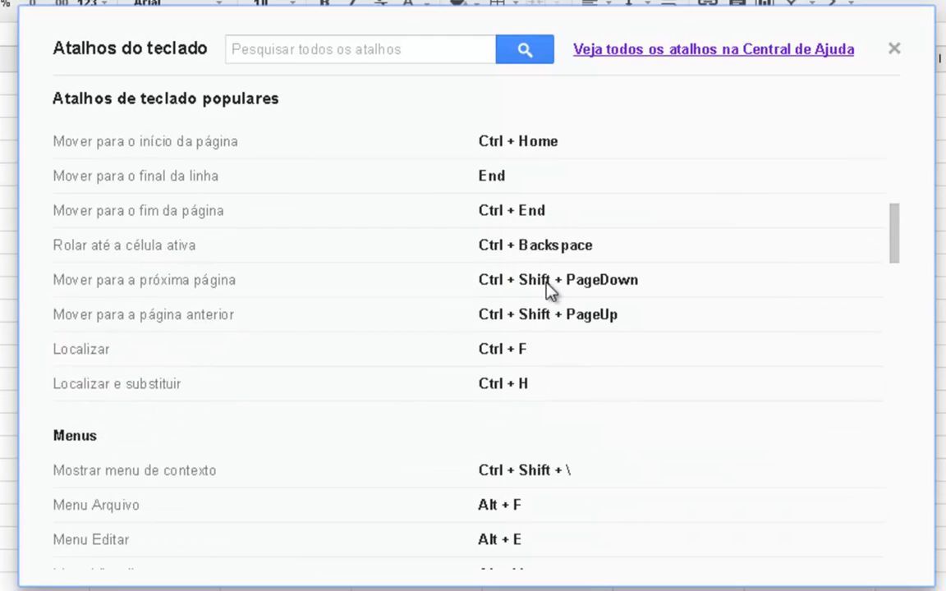
pyautogui.scroll(5, 641, 378)
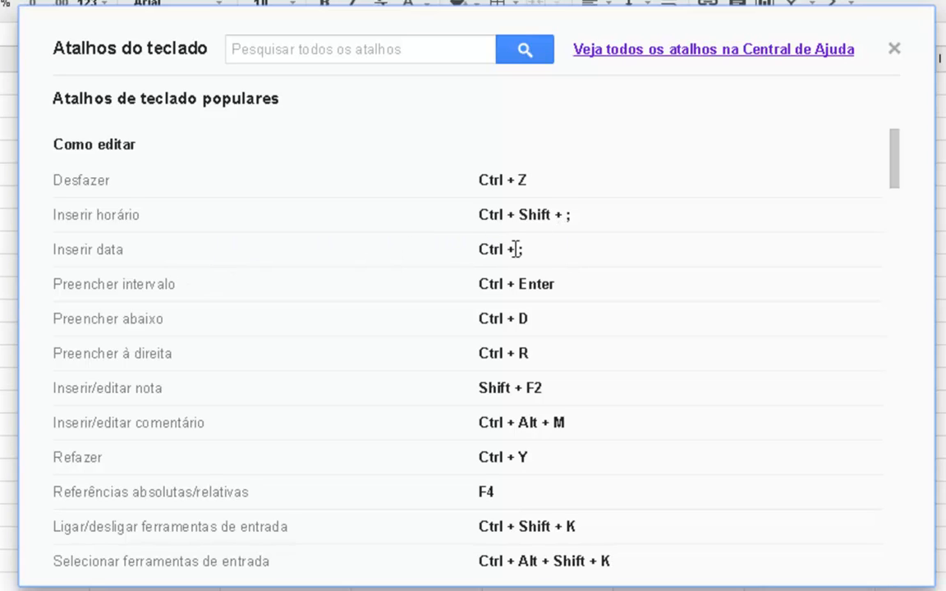
pyautogui.press('Escape')
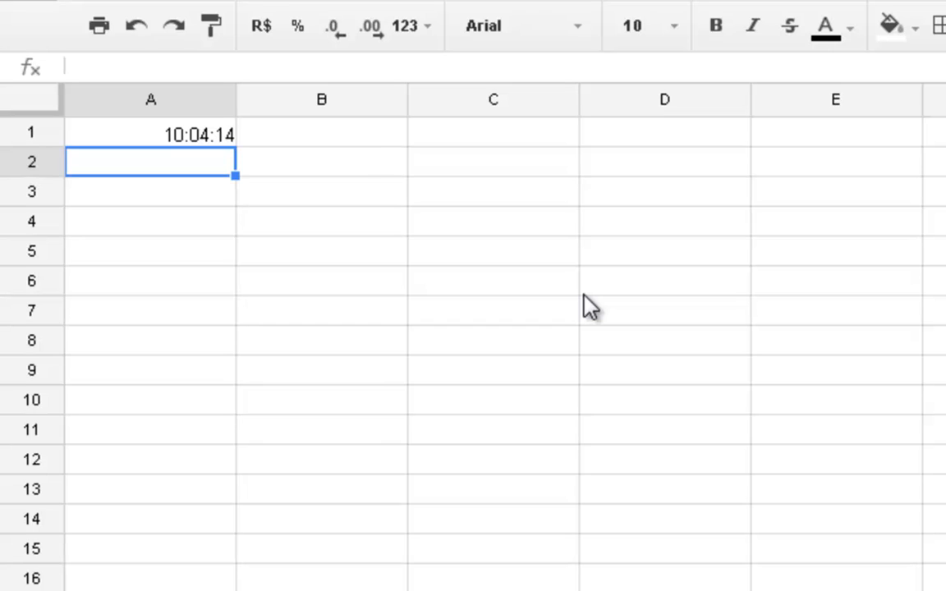
# Enter the label Hora in cell A3, leaving row 2 empty below the time
pyautogui.press('Down')
pyautogui.press('Up')
pyautogui.press('Down')
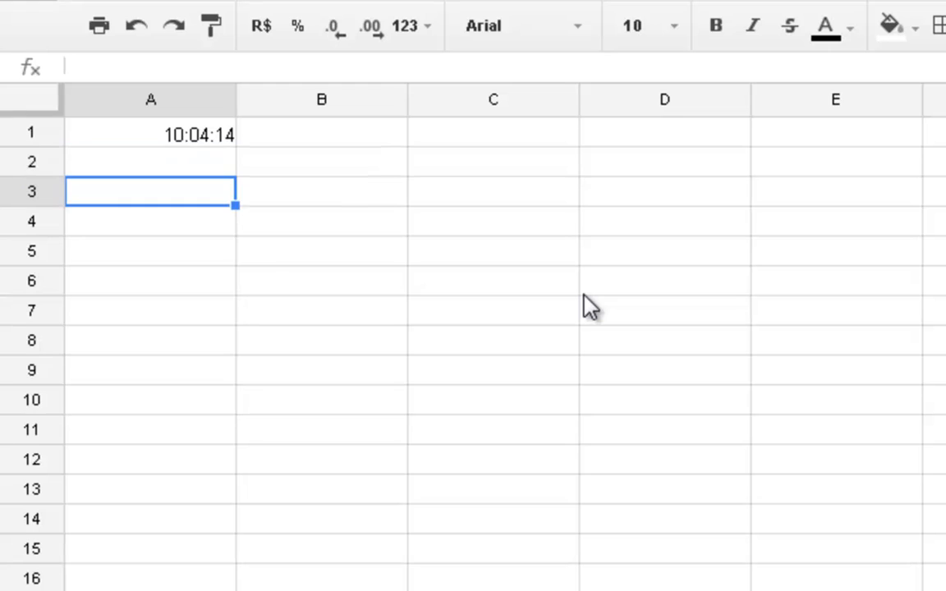
pyautogui.write('H')
pyautogui.press('Return')
pyautogui.write('ra')
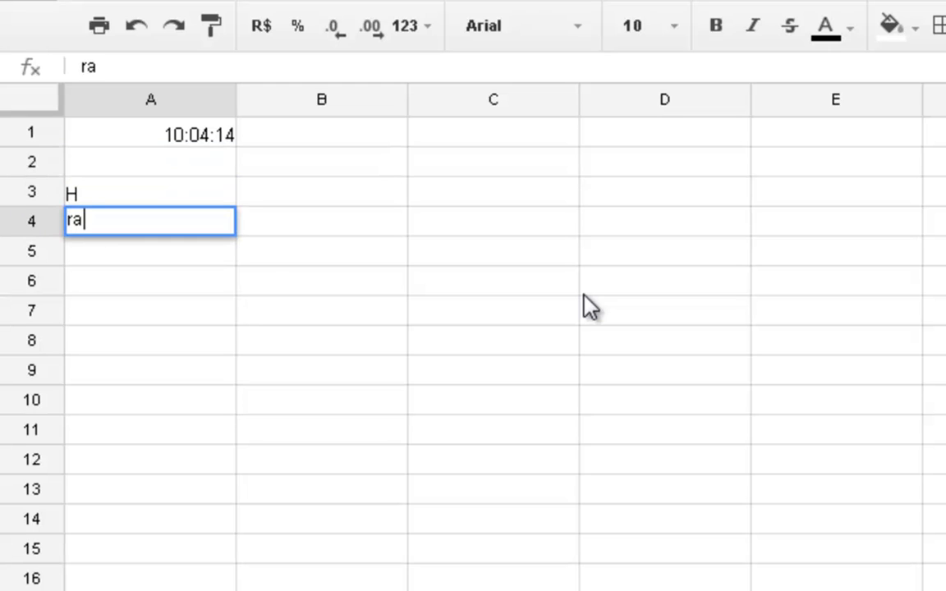
pyautogui.press('BackSpace')
pyautogui.press('Up')
pyautogui.press('Return')
pyautogui.write('ora')
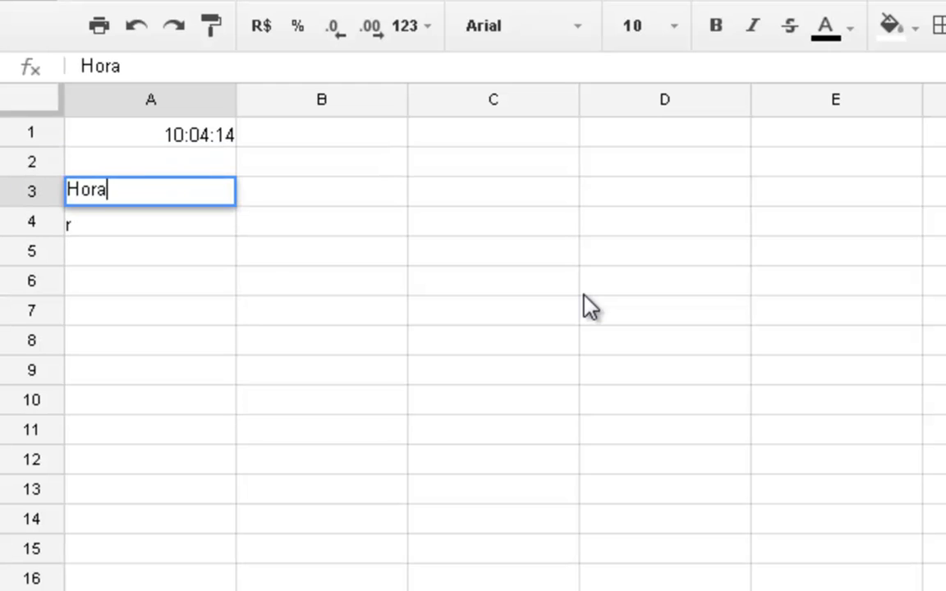
pyautogui.press('Return')
# Enter the labels Minuto in cell A4 and Segundo in cell A5
pyautogui.write('Minuto')
pyautogui.press('Return')
pyautogui.write('S')
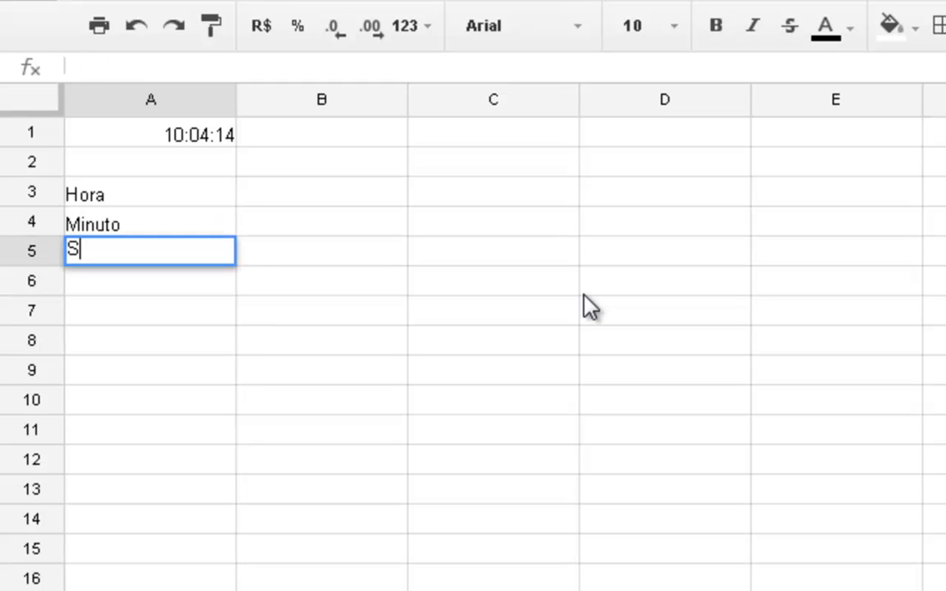
pyautogui.write('egundo')
pyautogui.press('Tab')
# Extract the hour of the time in A1 into cell B3 with the formula =hour(A1)
pyautogui.press('Up')
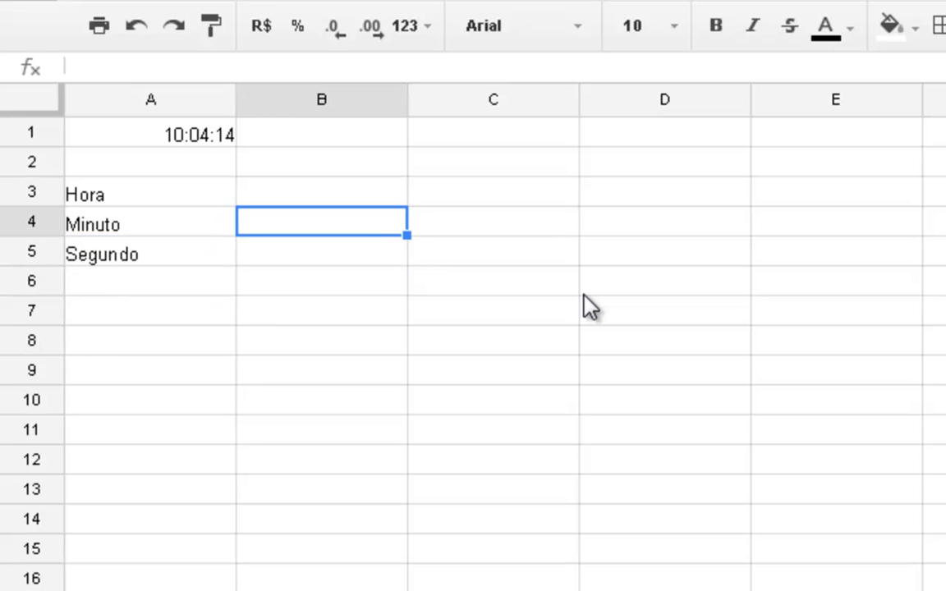
pyautogui.press('Up')
pyautogui.press('Up')
pyautogui.press('Down')
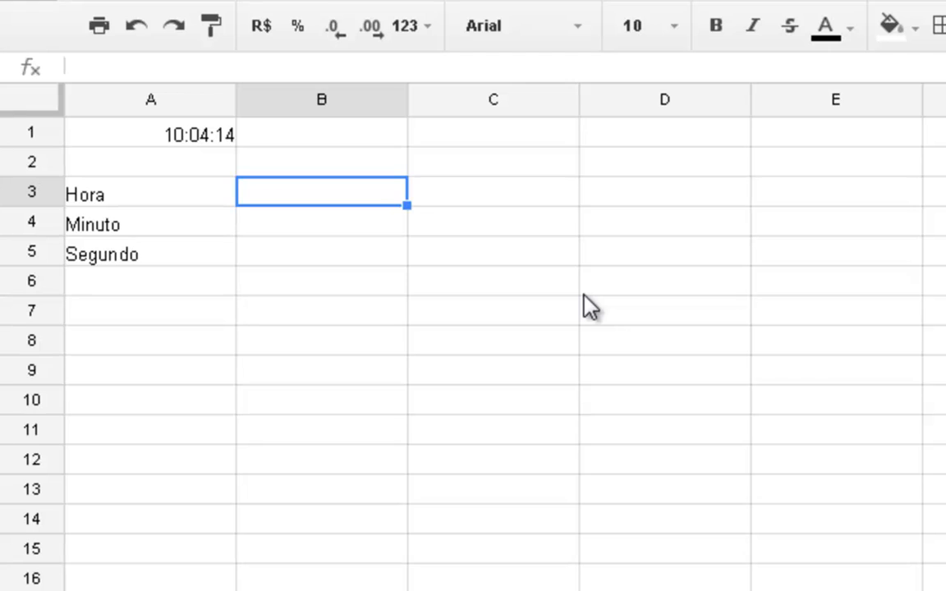
pyautogui.write('=')
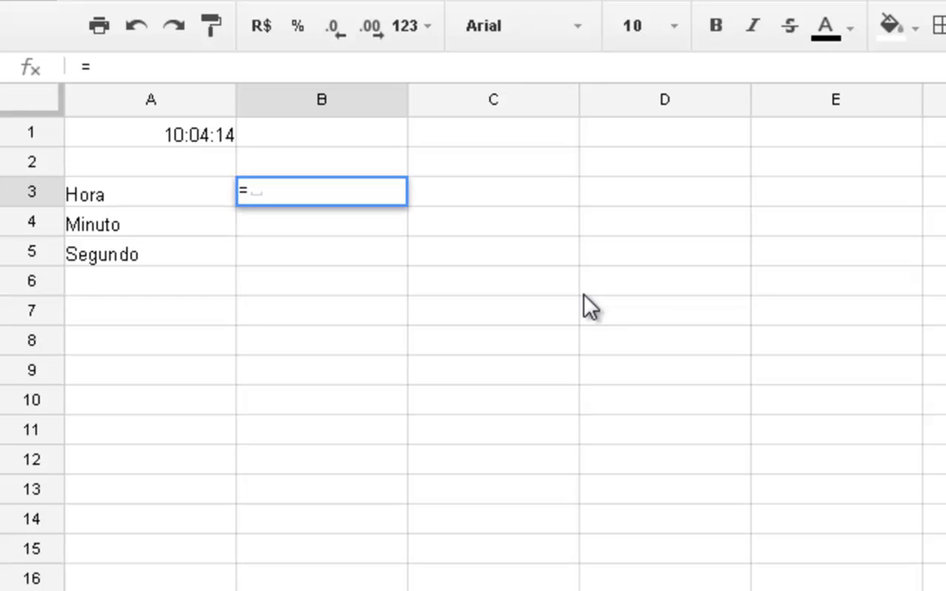
pyautogui.write('hour')
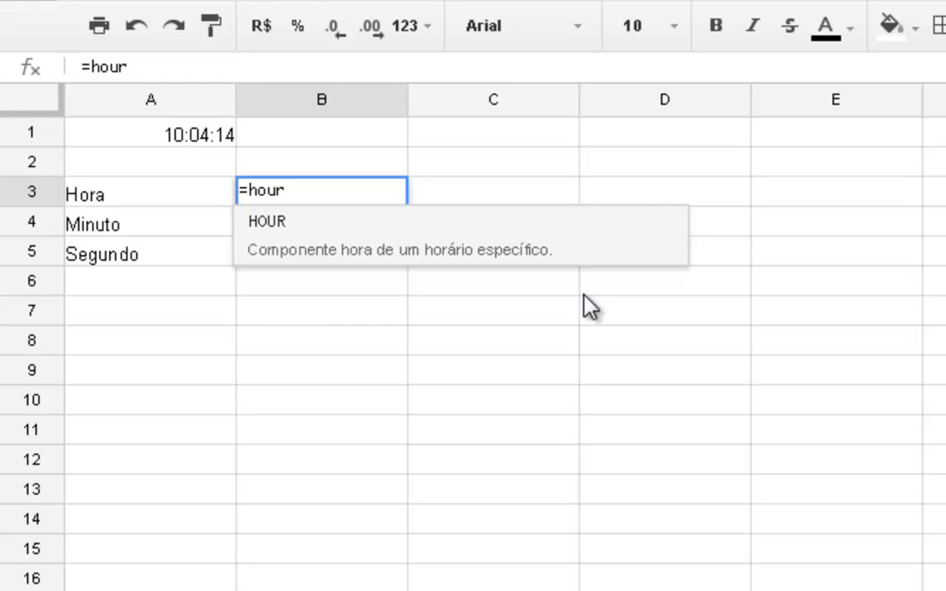
pyautogui.write('(')
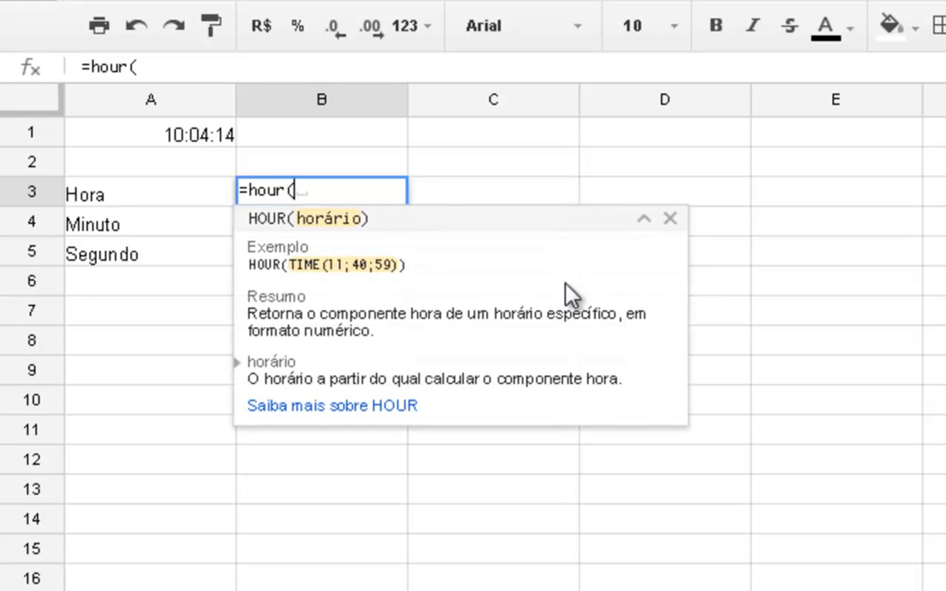
pyautogui.click(194, 138)
pyautogui.write(')')
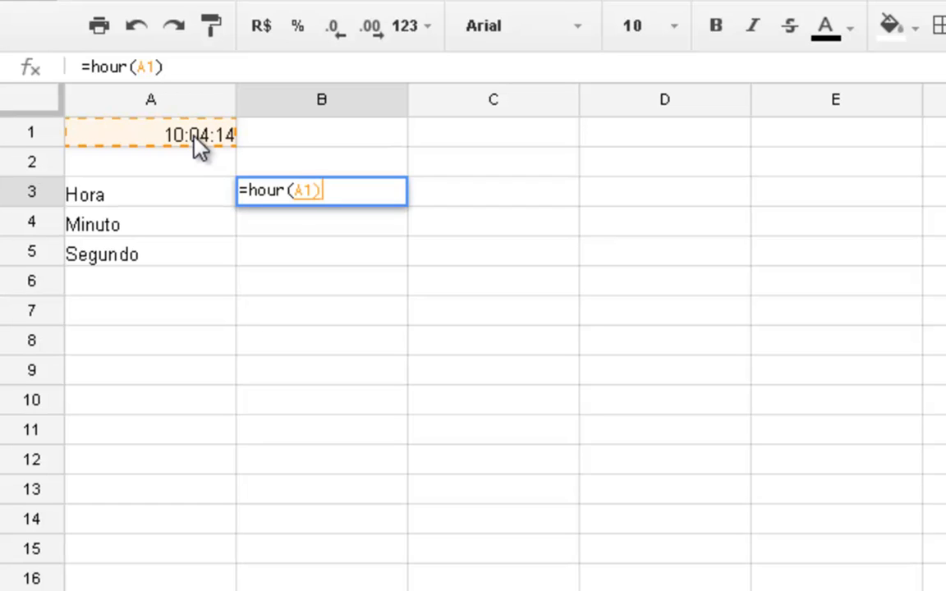
pyautogui.press('Return')
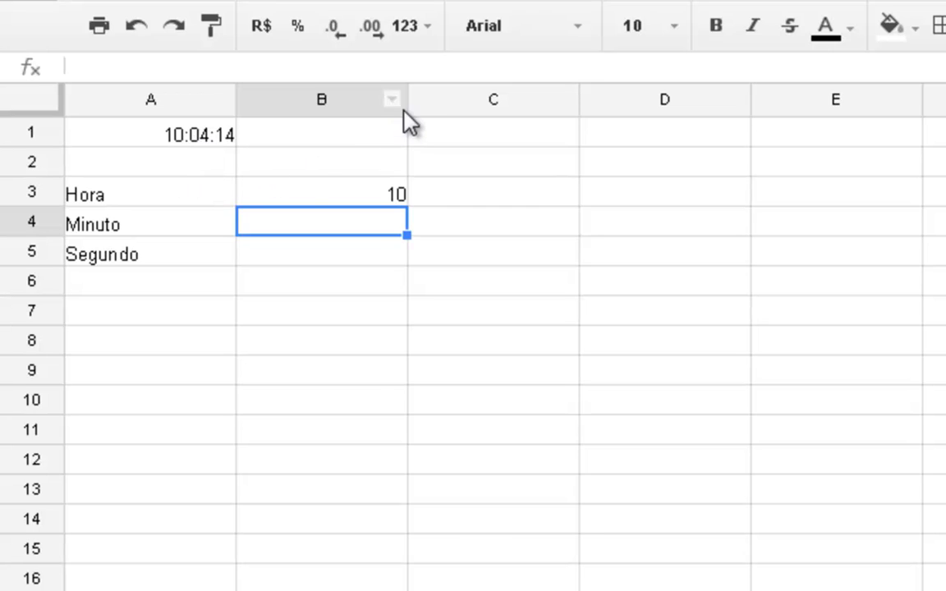
# Narrow column B and extract the minutes of A1 into cell B4 with the MINUTE function
pyautogui.moveTo(404, 97); pyautogui.dragTo(317, 115)
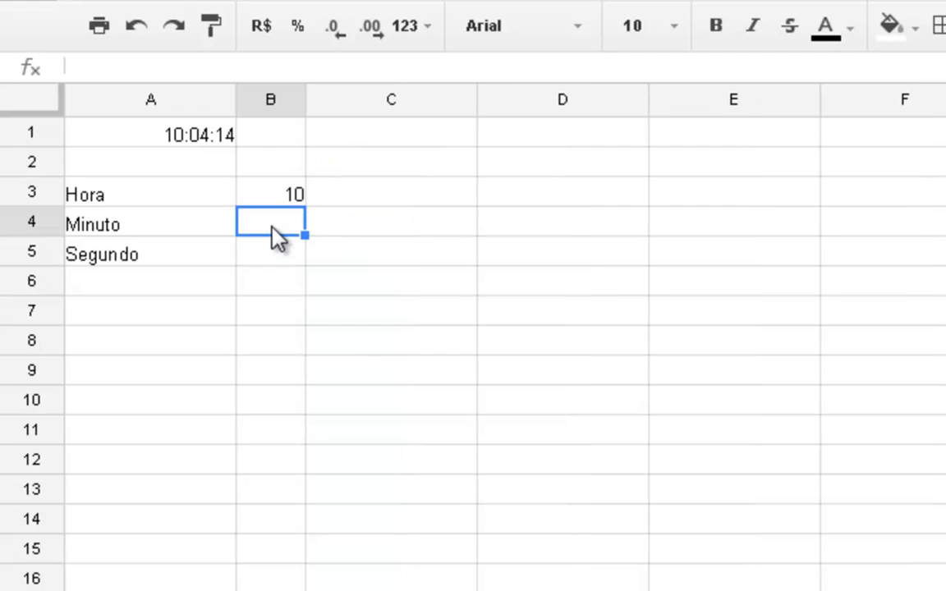
pyautogui.write('=')
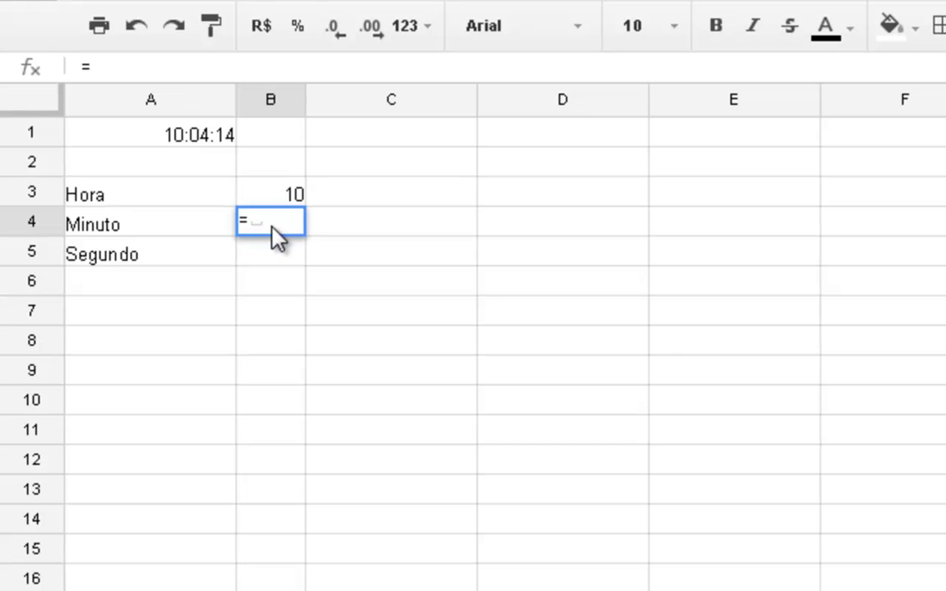
pyautogui.write('mi')
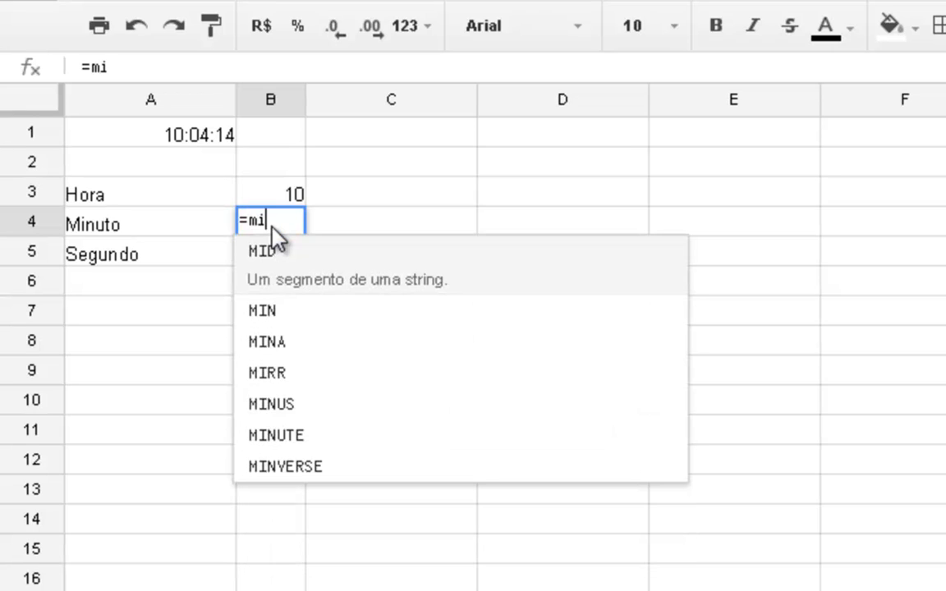
pyautogui.write('n')
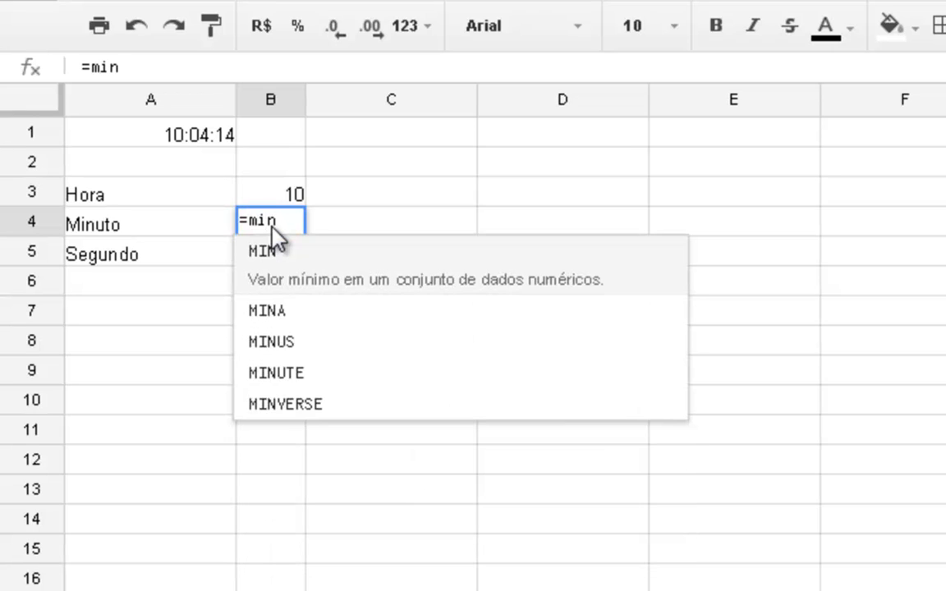
pyautogui.write('ute')
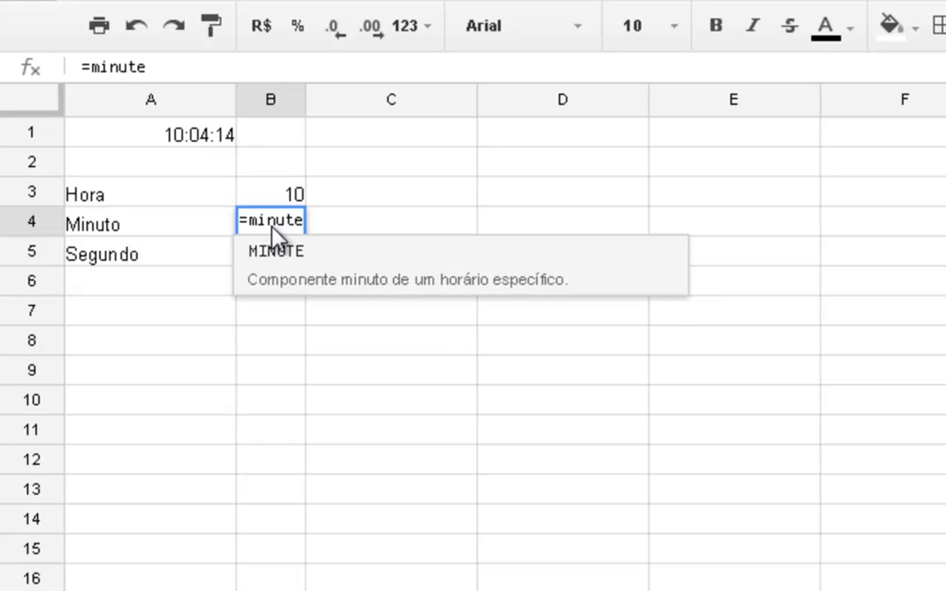
pyautogui.write('(')
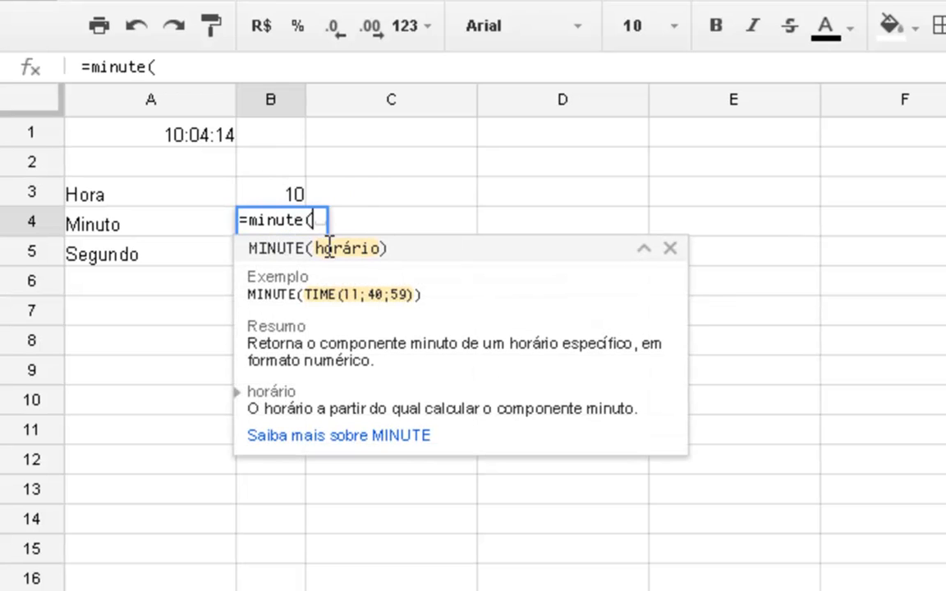
pyautogui.click(193, 142)
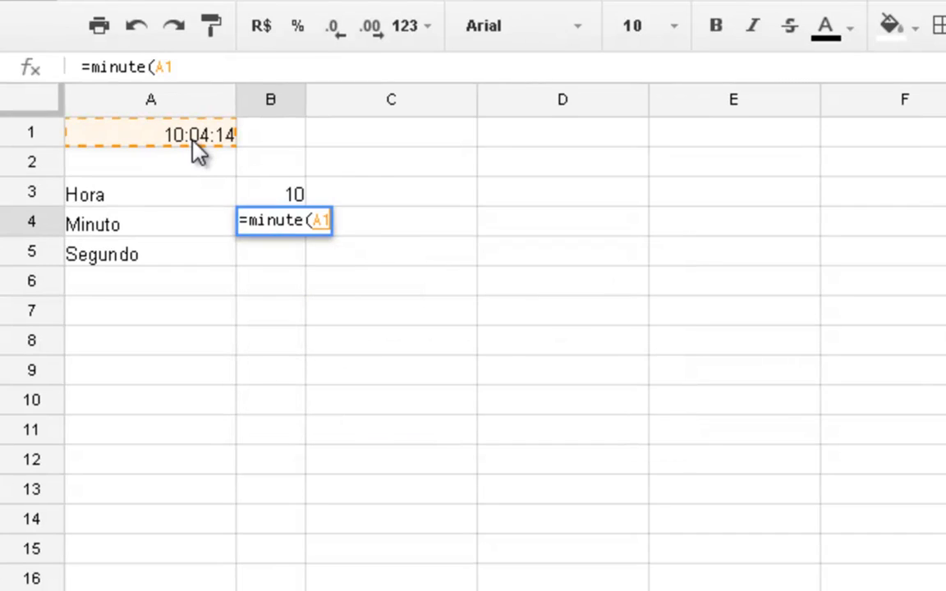
pyautogui.press('Return')
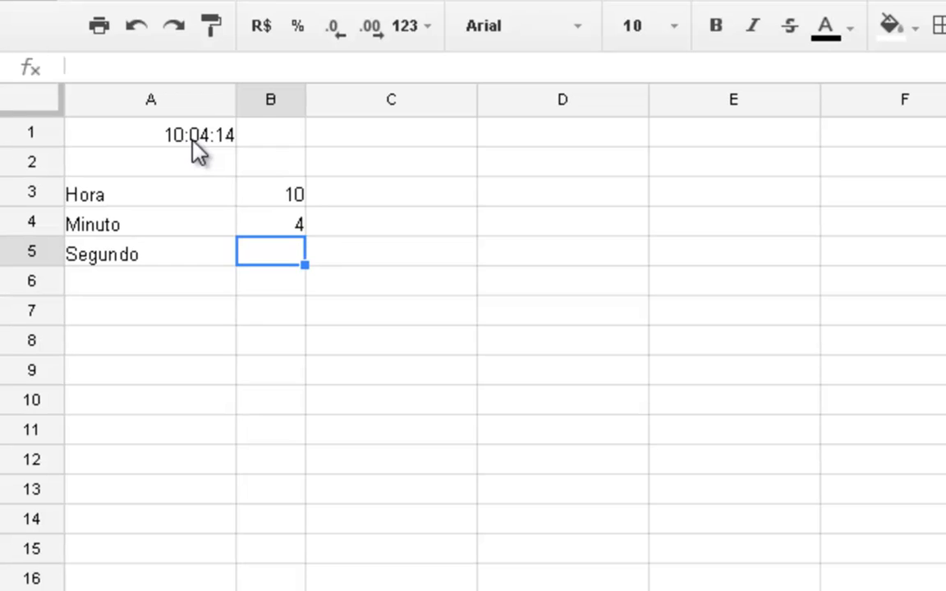
# Extract the seconds of A1 into cell B5 with the SECOND function
pyautogui.write('=se')
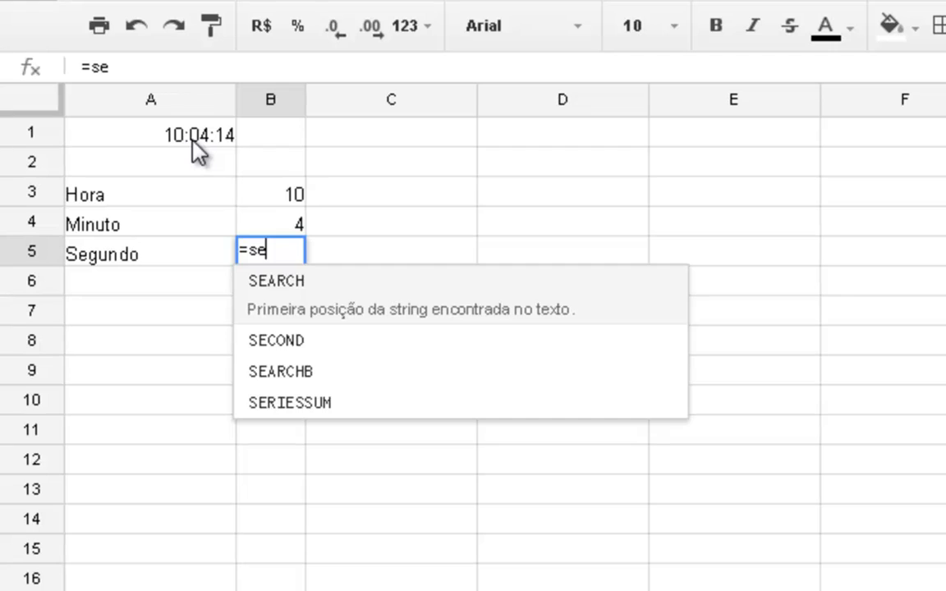
pyautogui.write('cond(')
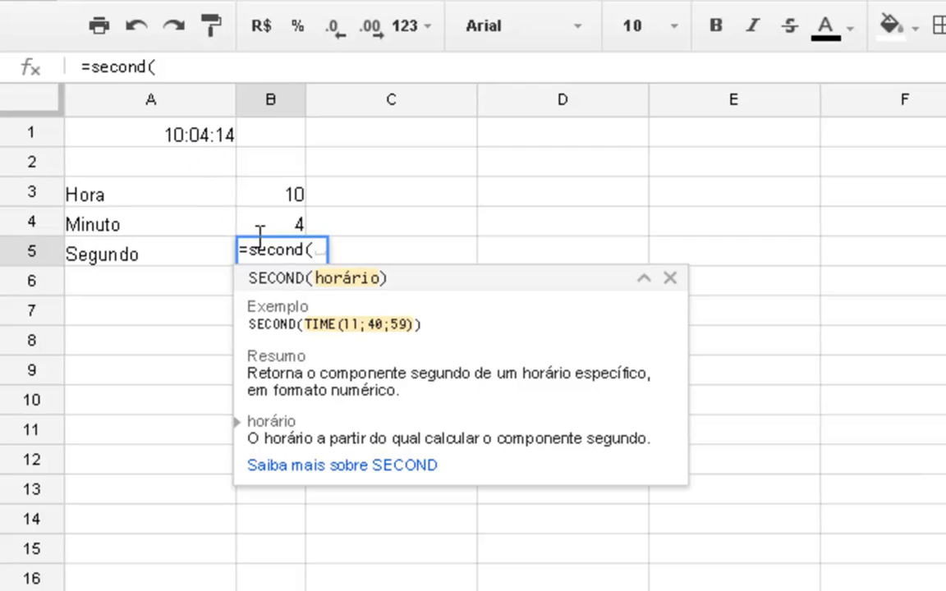
pyautogui.click(211, 138)
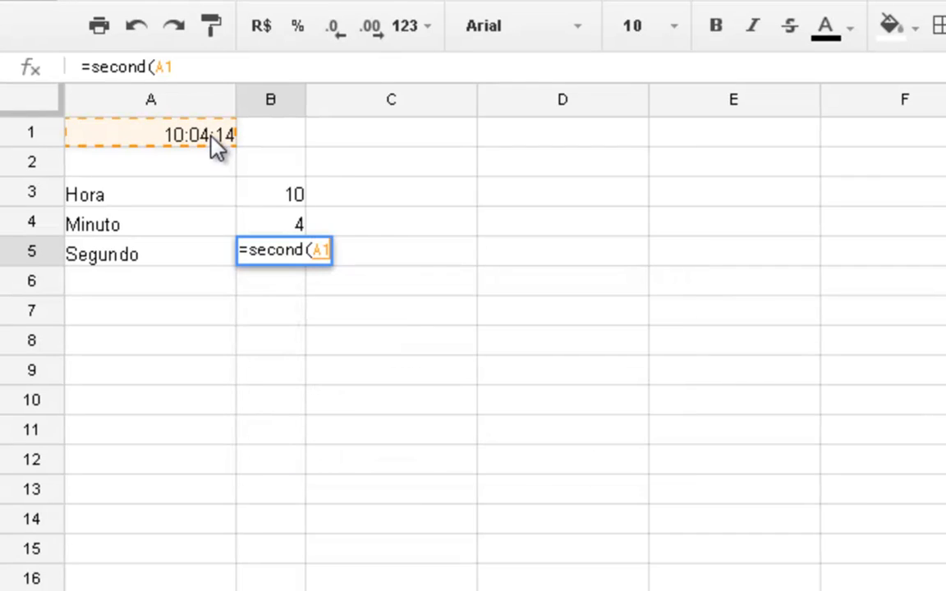
pyautogui.press('Return')
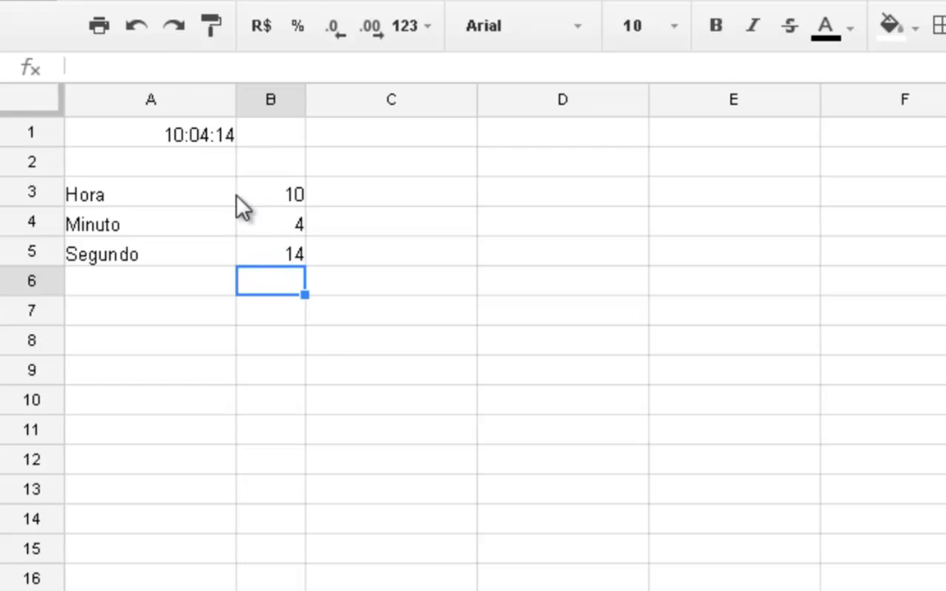
# Change the time in cell A1 to 11:32
pyautogui.click(232, 129)
pyautogui.write('11')
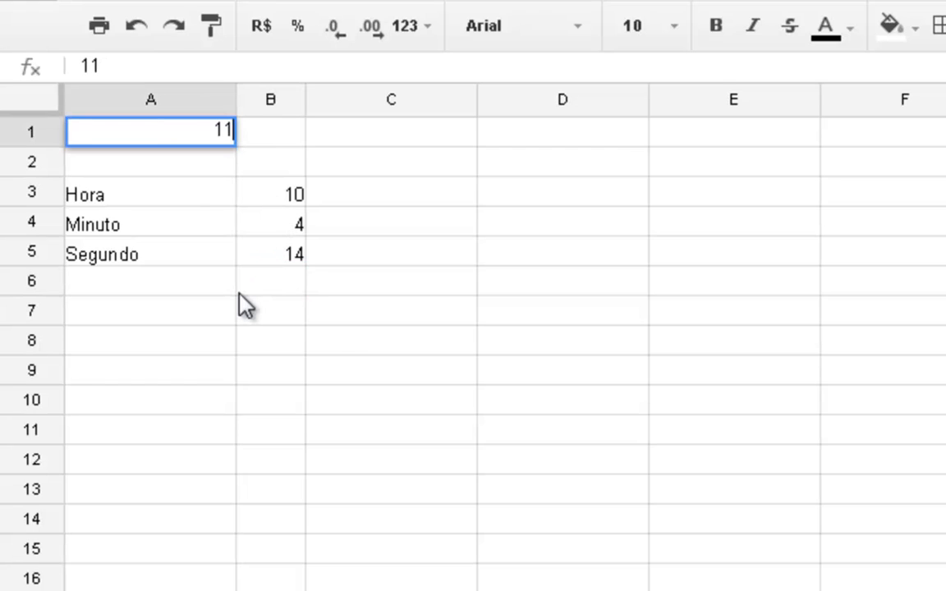
pyautogui.write(':32')
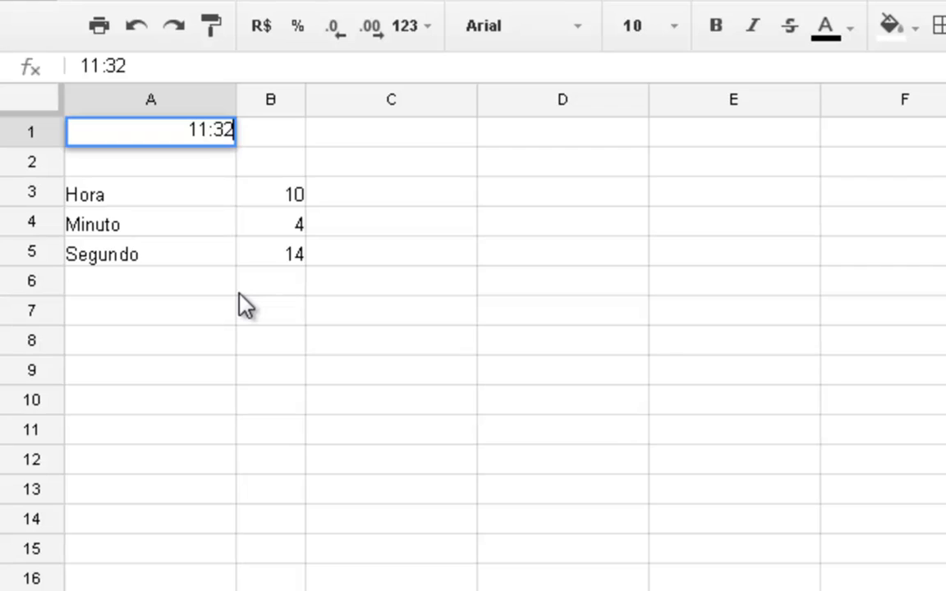
pyautogui.press('Return')
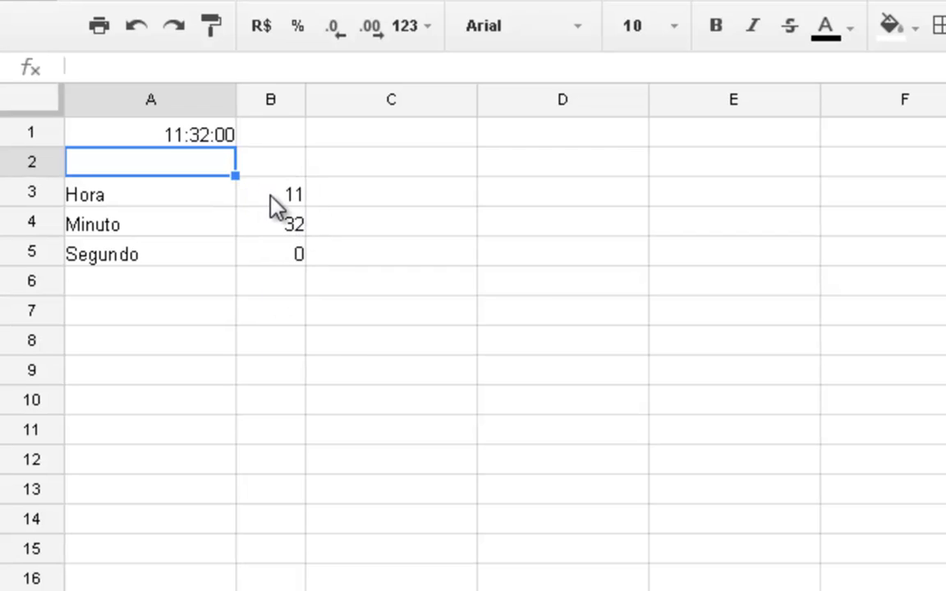
# Enter the label "Hora Válida" in cell A6
pyautogui.click(157, 285)
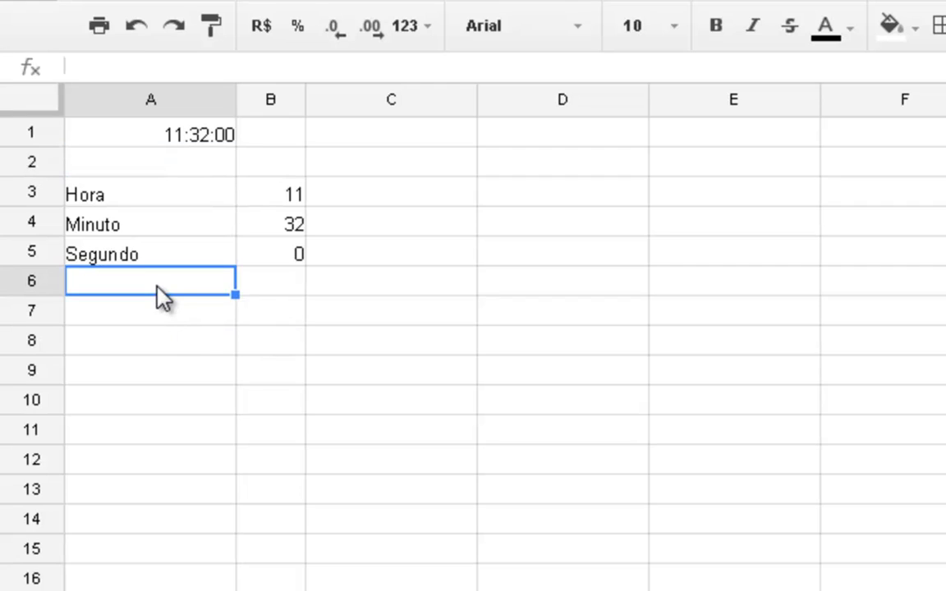
pyautogui.write('Horá')
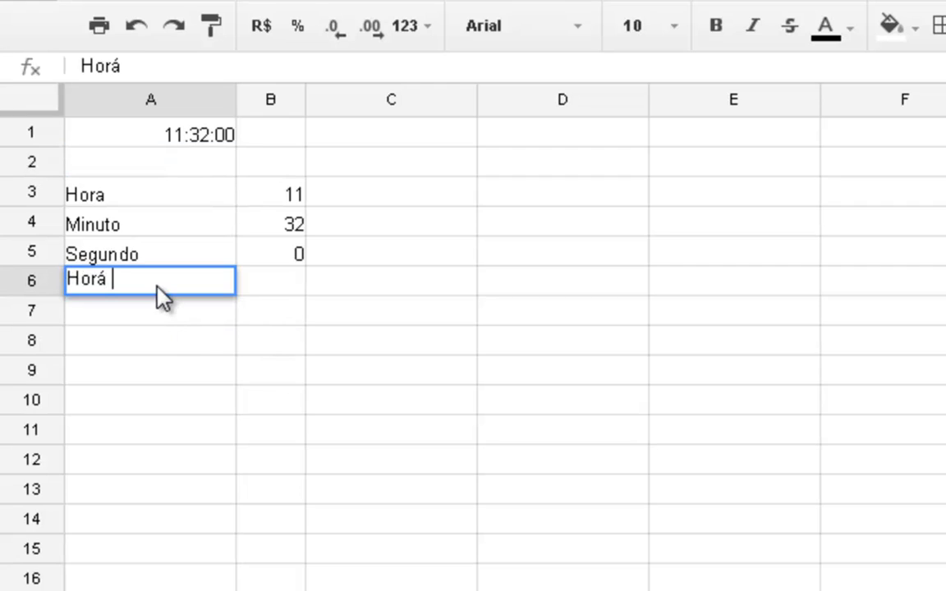
pyautogui.write(' Válida')
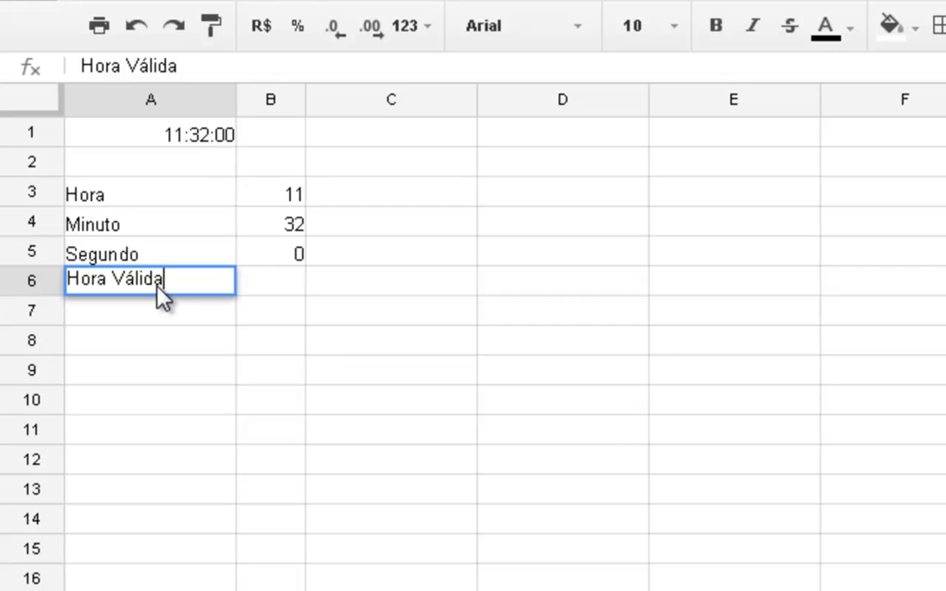
pyautogui.press('Tab')
# Combine the hour, minute and second into a time in B6 with =time(B3;B4;B5), and widen column B to fit it
pyautogui.write('=t')
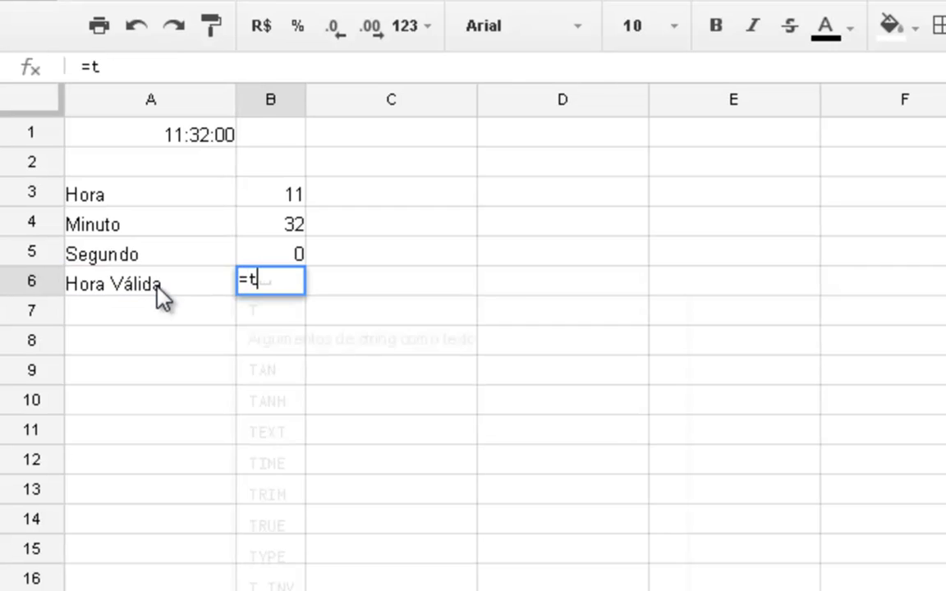
pyautogui.write('ime')
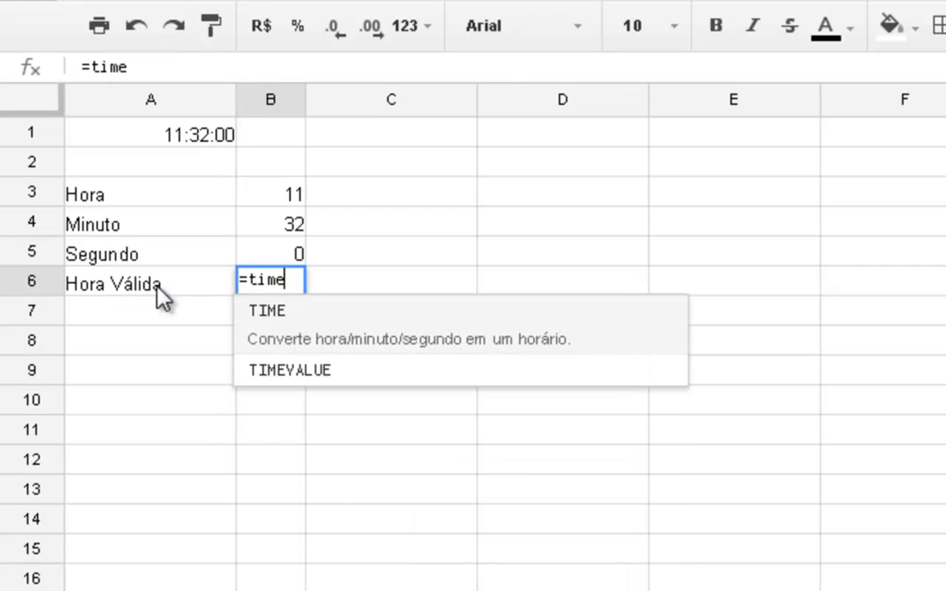
pyautogui.write('(')
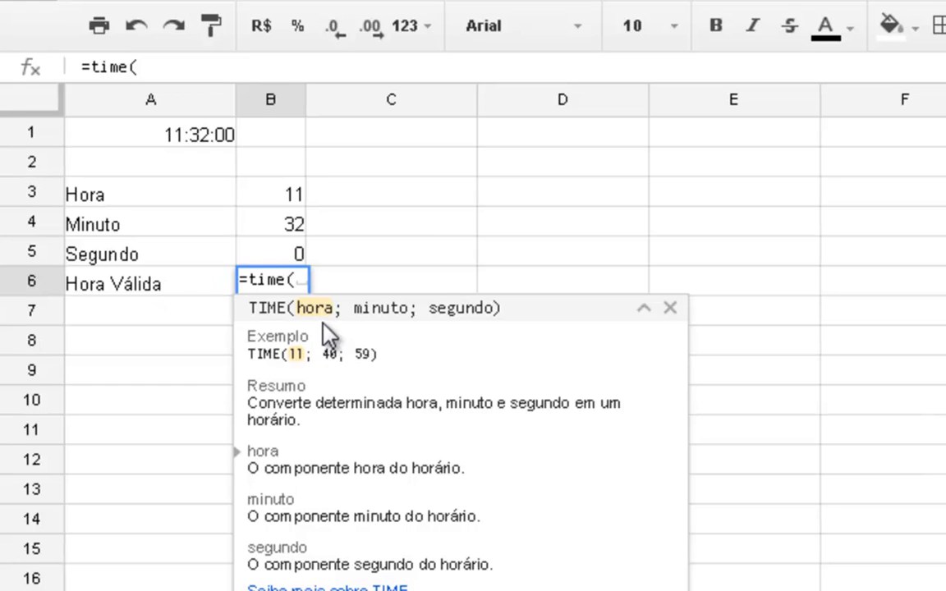
pyautogui.click(294, 201)
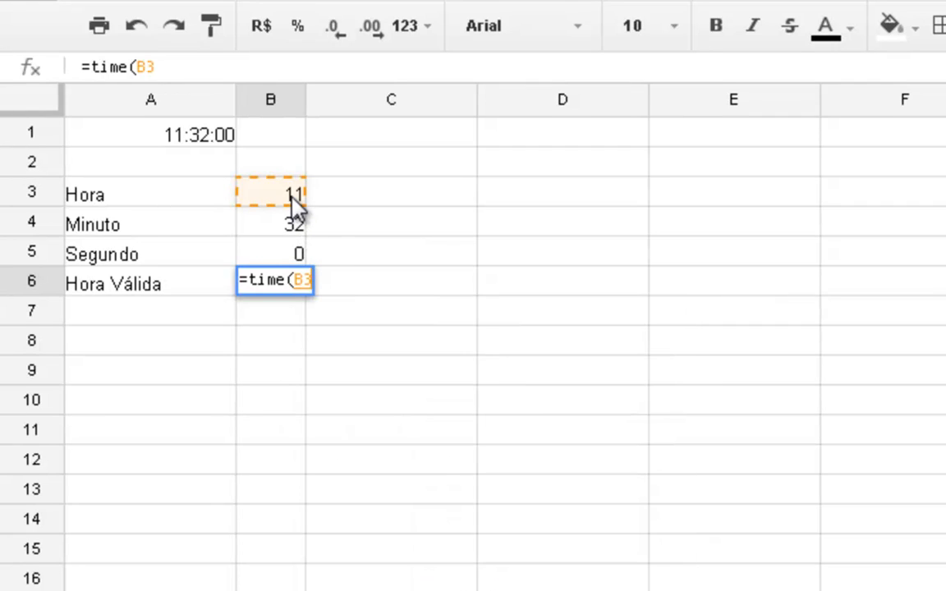
pyautogui.write(';')
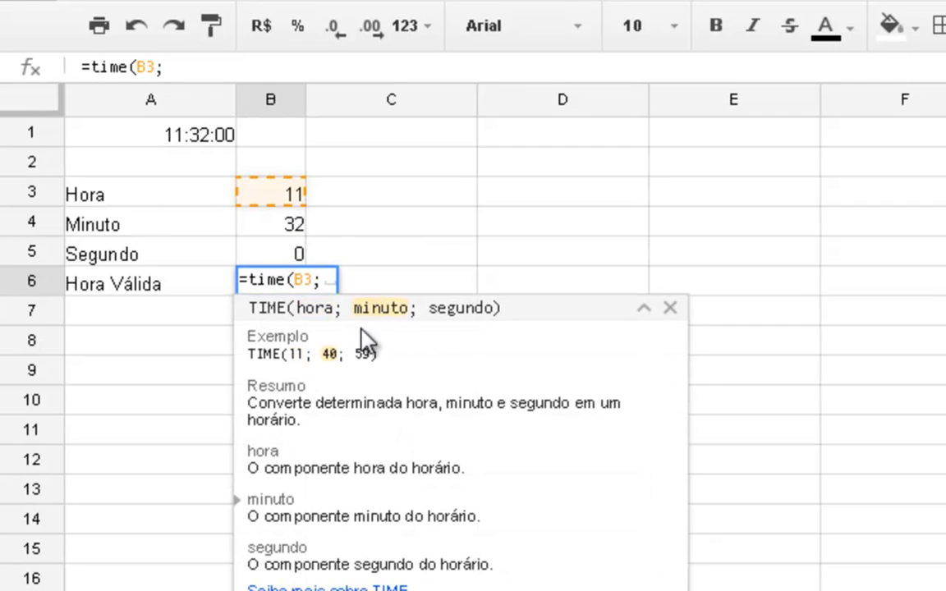
pyautogui.click(284, 226)
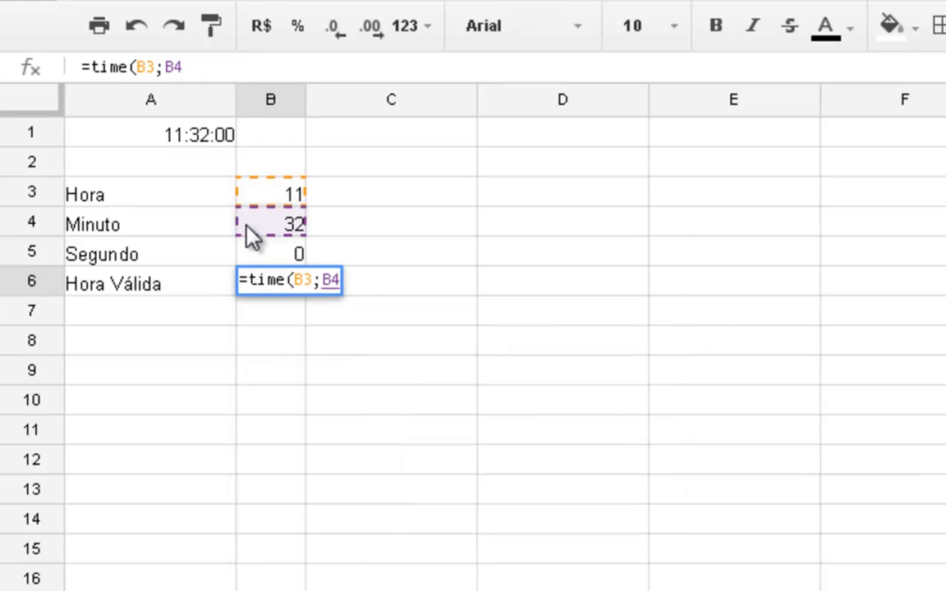
pyautogui.write(';')
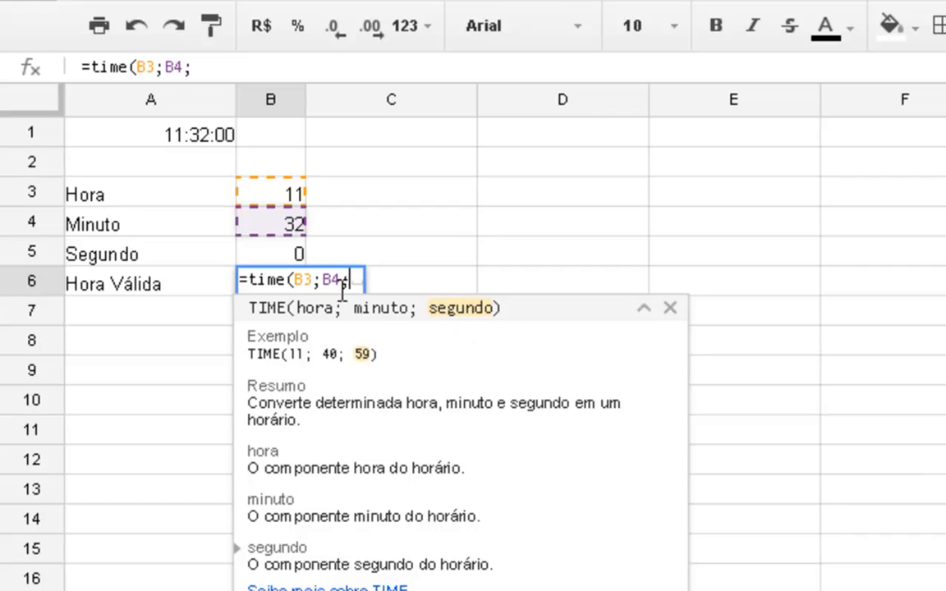
pyautogui.click(275, 254)
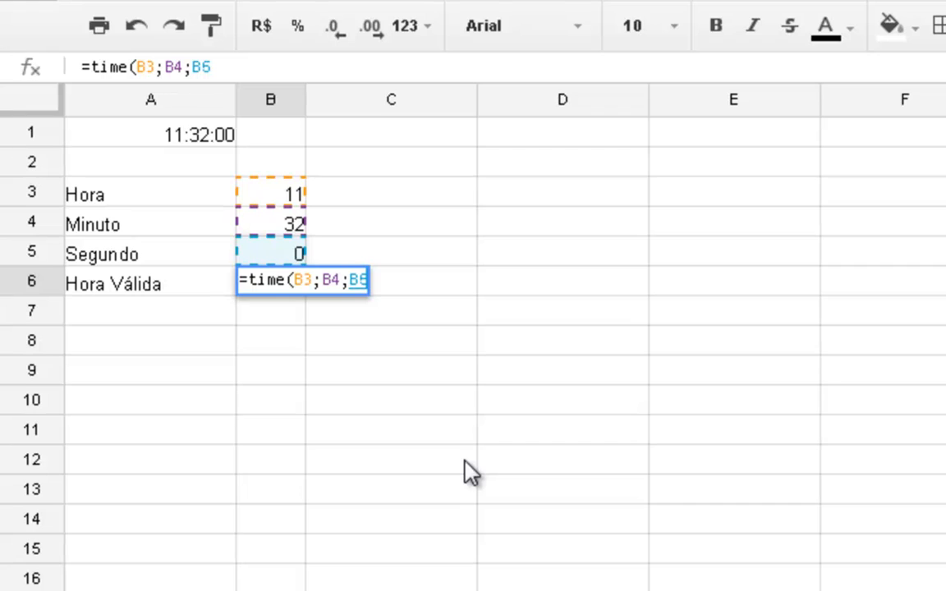
pyautogui.press('Return')
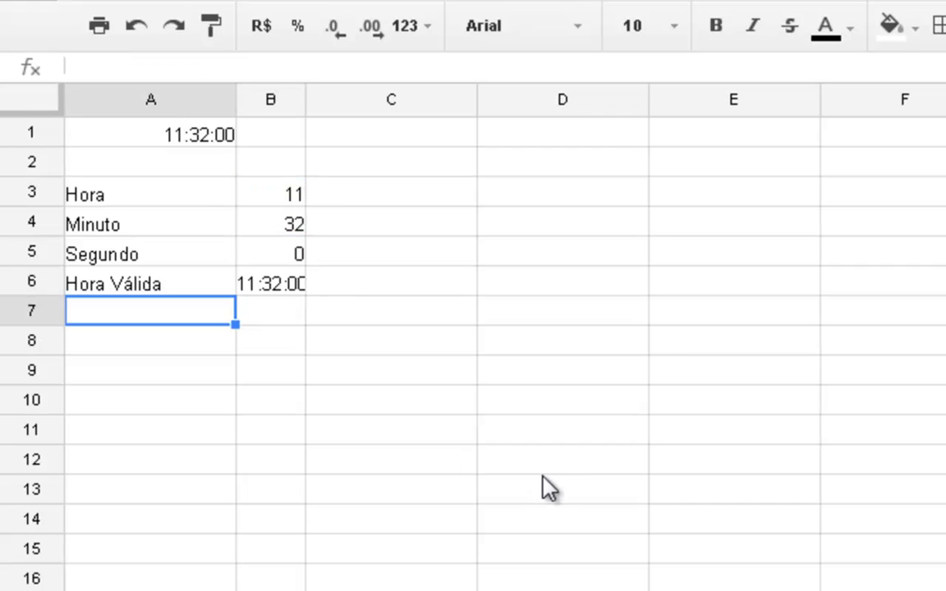
pyautogui.moveTo(305, 101); pyautogui.dragTo(339, 116)
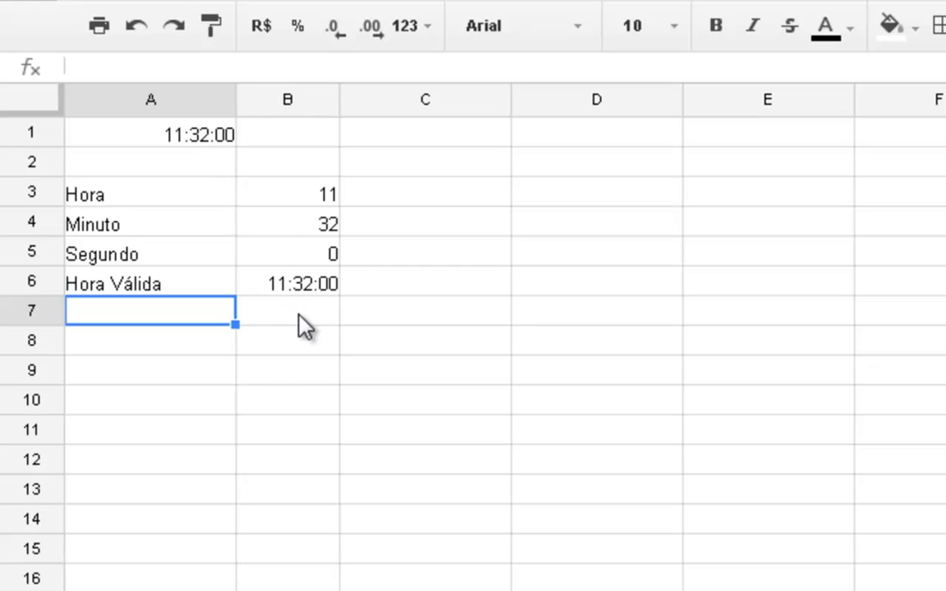
# Enter the times 08:00 in cell B9 and 01:45 in cell B10
pyautogui.click(298, 370)
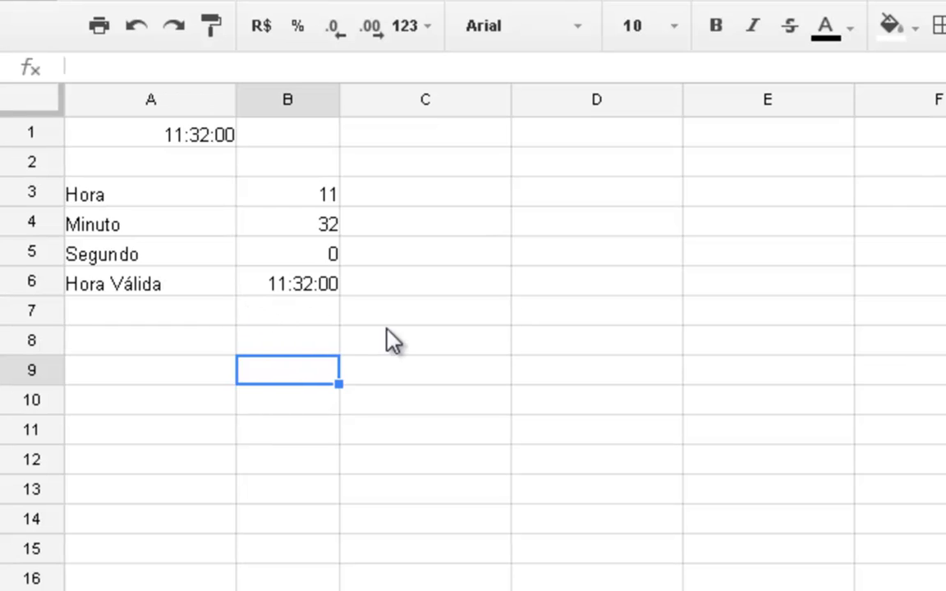
pyautogui.write('08:00')
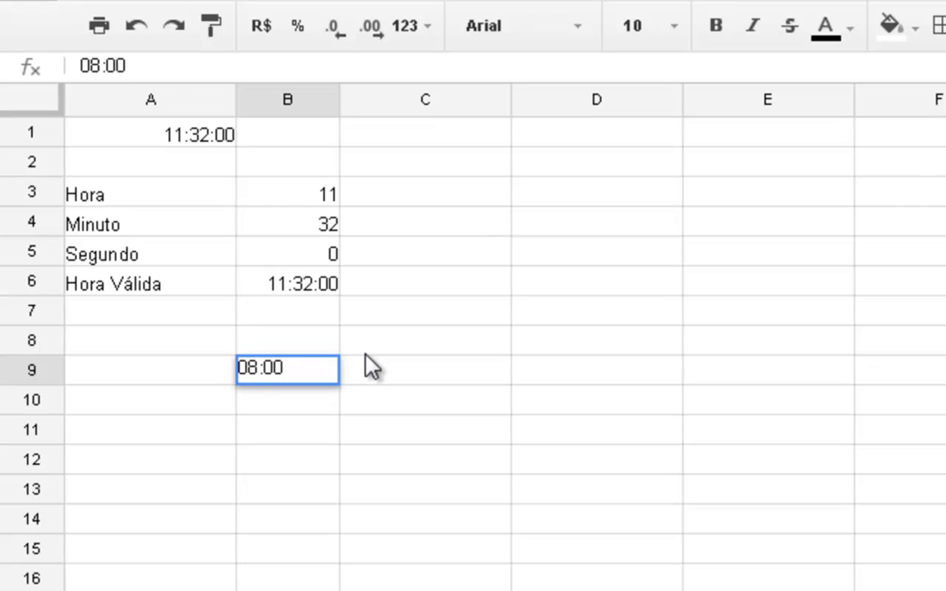
pyautogui.press('Return')
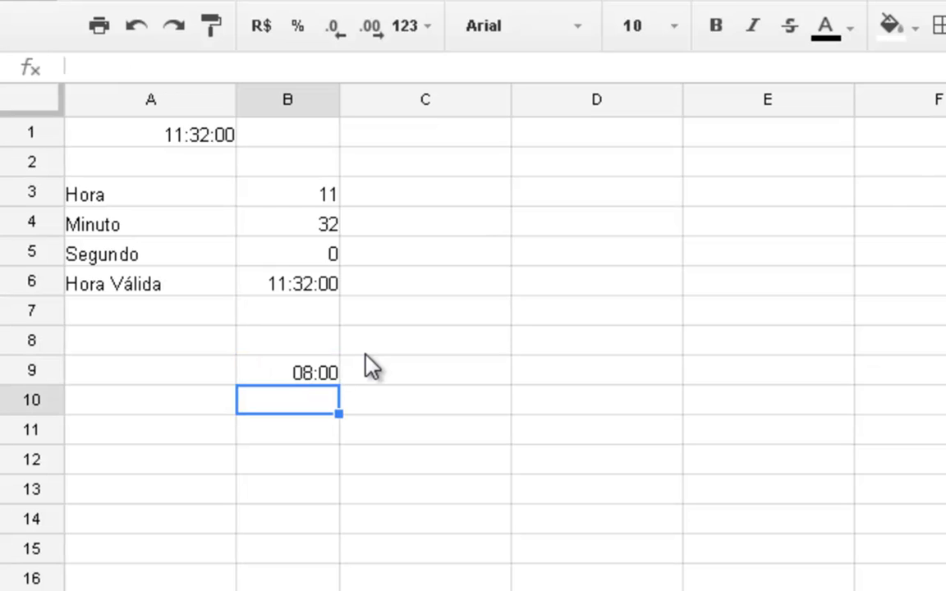
pyautogui.write('01:45')
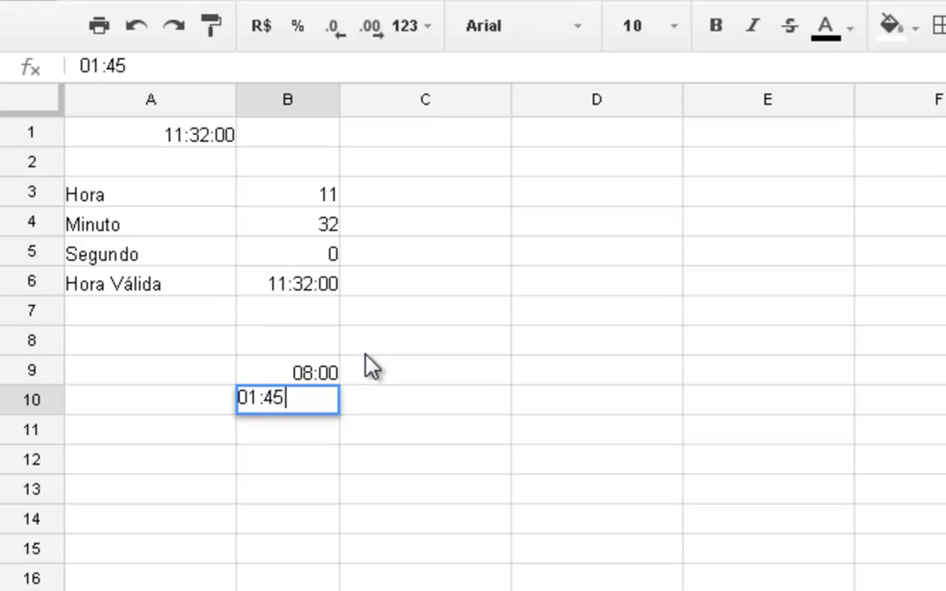
pyautogui.press('Return')
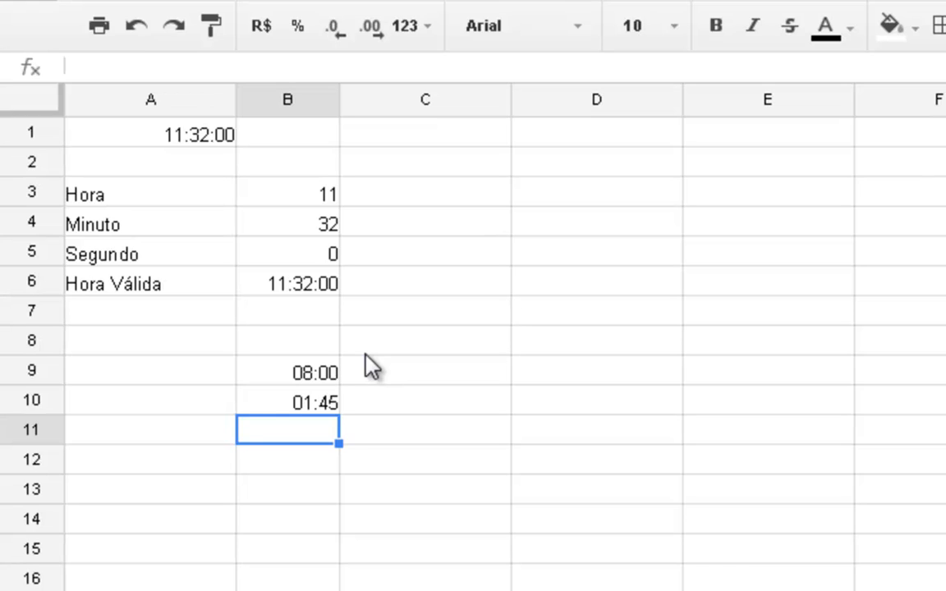
# Subtract the two times in cell B11 with the formula =B9-B10
pyautogui.write('=')
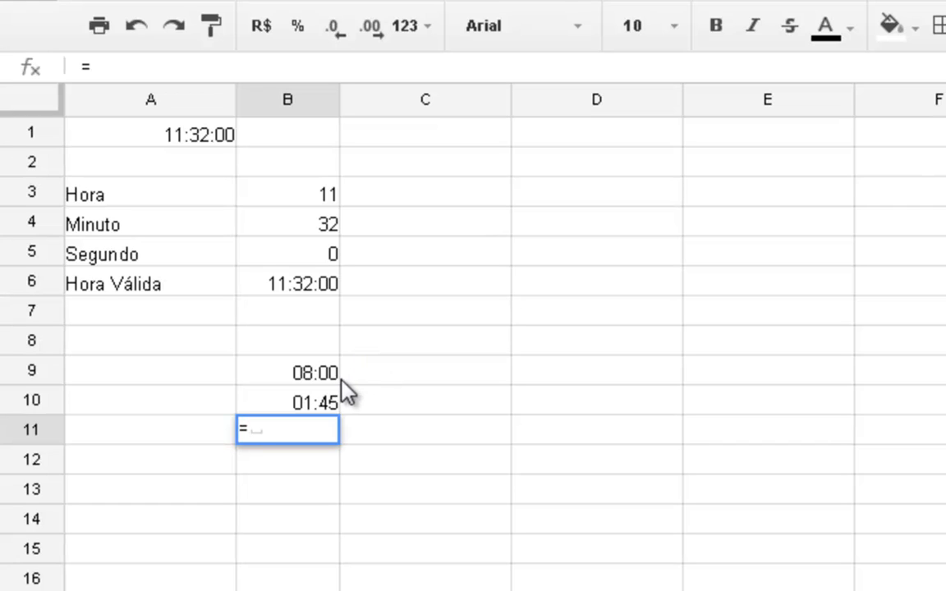
pyautogui.click(308, 373)
pyautogui.write('-')
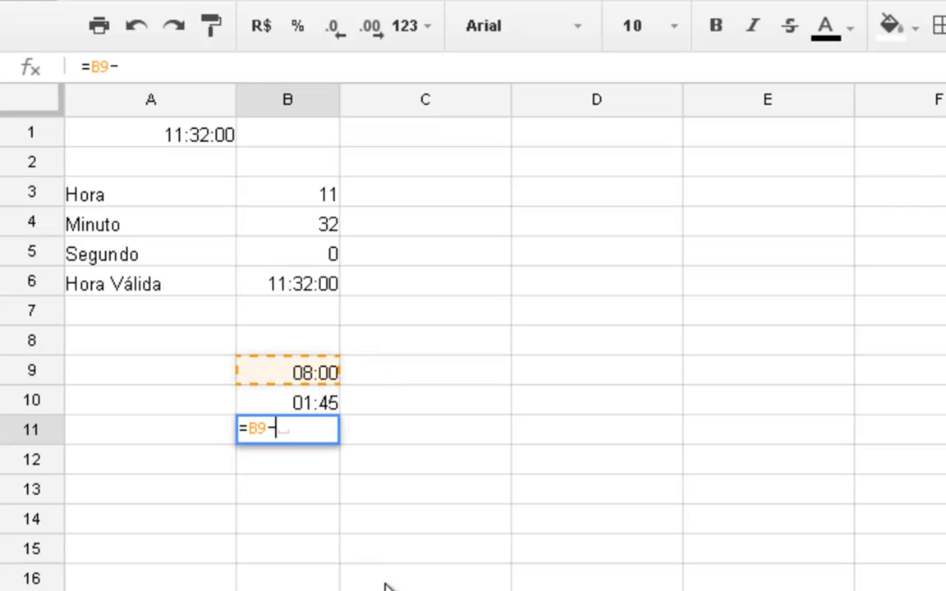
pyautogui.click(311, 401)
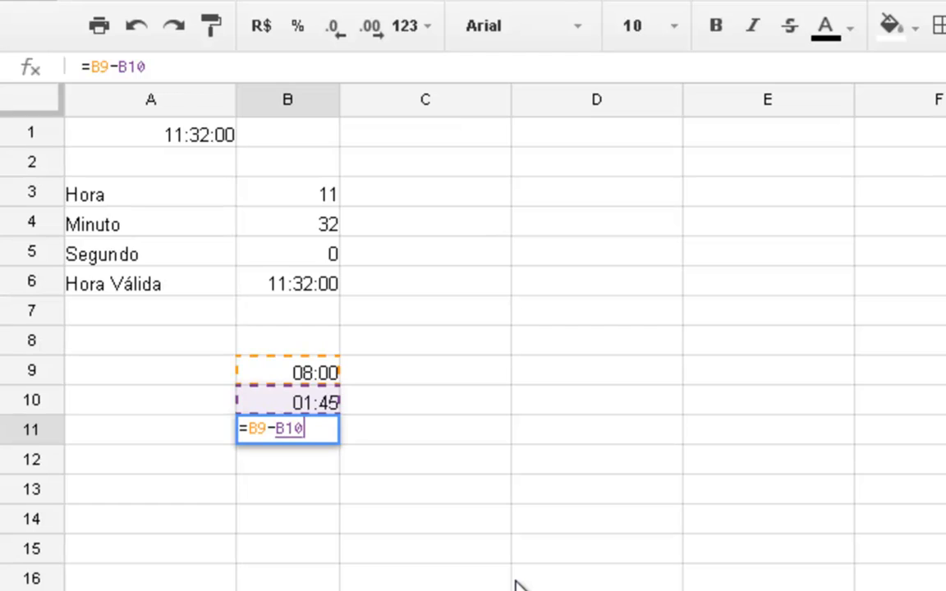
pyautogui.press('Return')
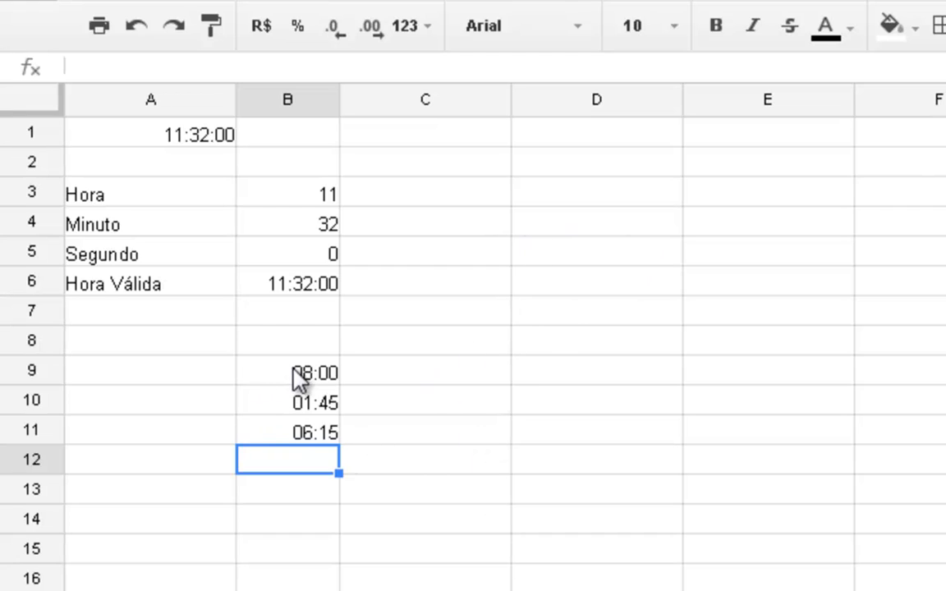
# Try the Número format on cells B9:B11, inspect the individual cells, and undo the format change
pyautogui.moveTo(309, 380); pyautogui.dragTo(317, 441)
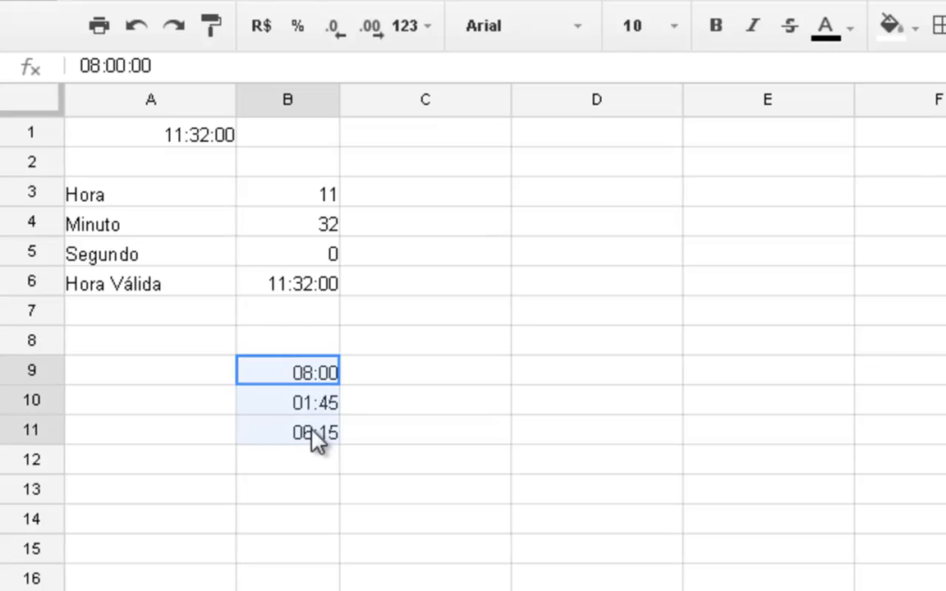
pyautogui.click(419, 25)
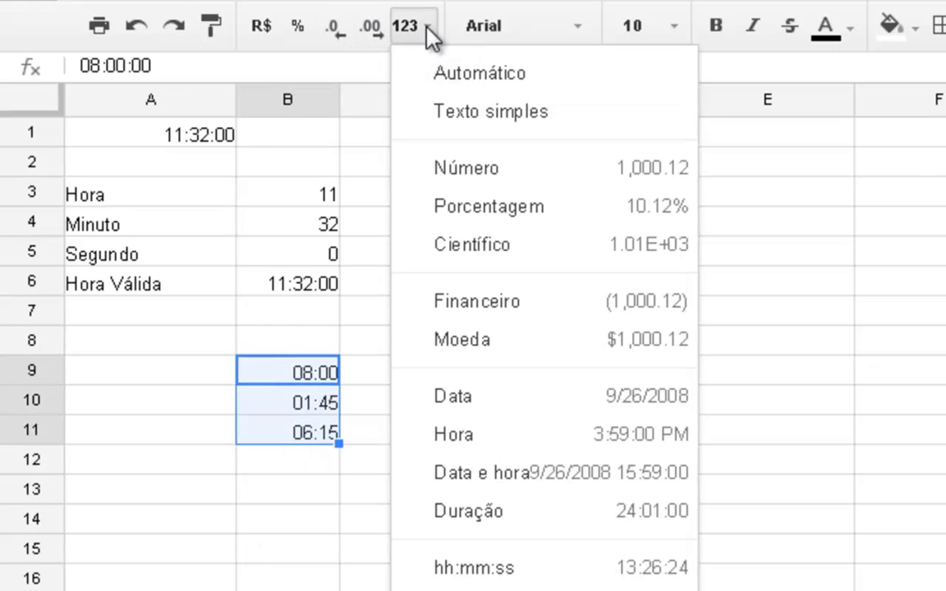
pyautogui.click(484, 168)
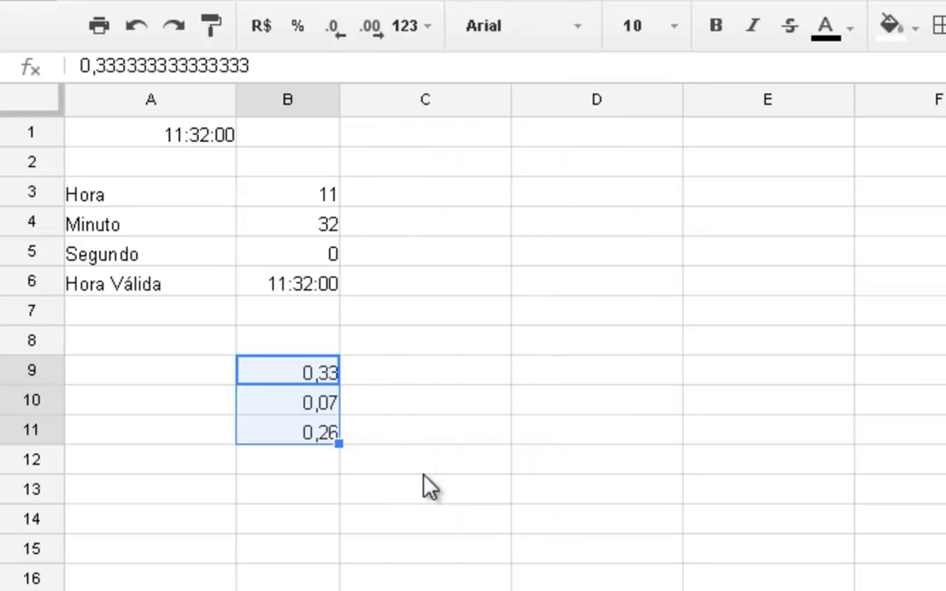
pyautogui.click(325, 378)
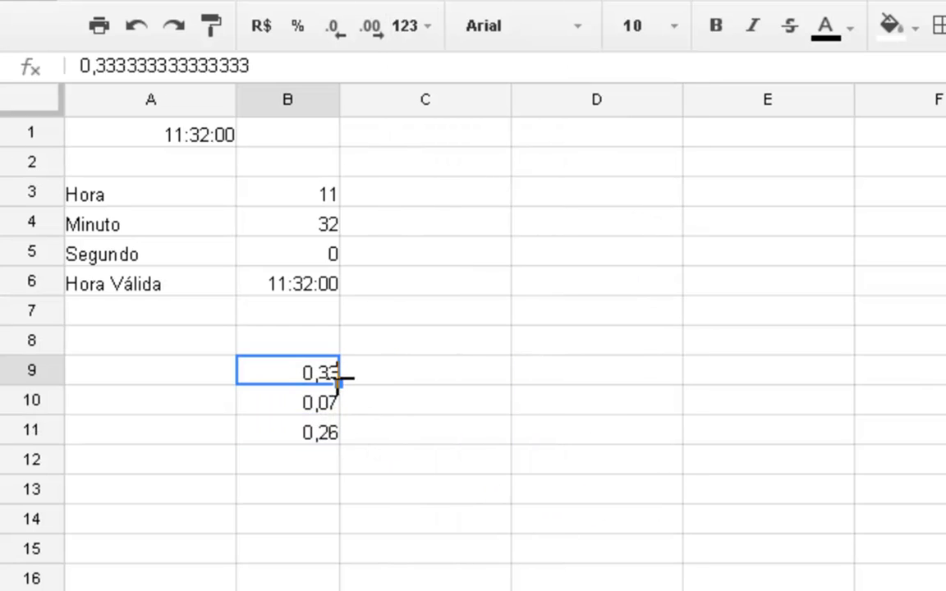
pyautogui.click(330, 399)
pyautogui.click(327, 431)
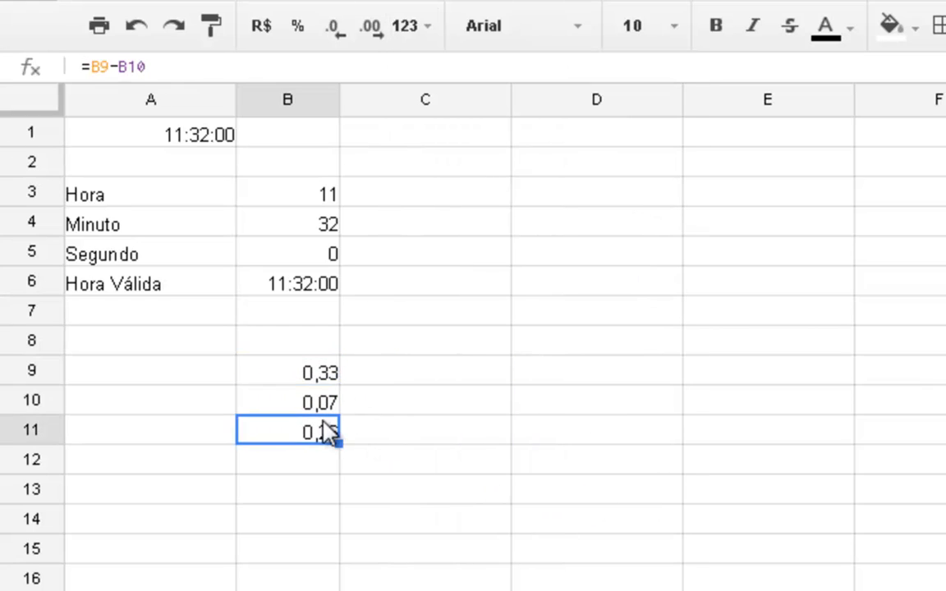
pyautogui.click(326, 376)
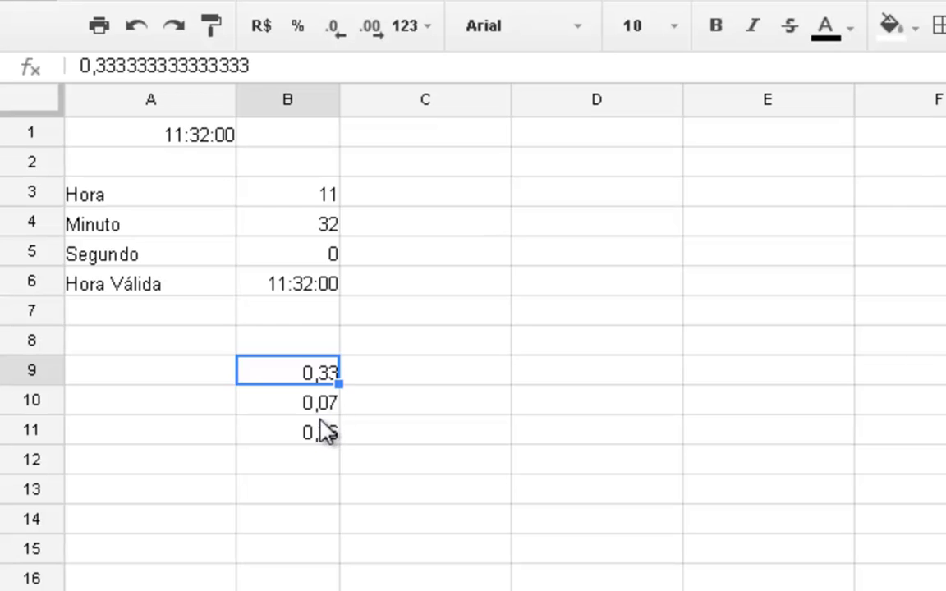
pyautogui.hotkey('ctrl', 'z')
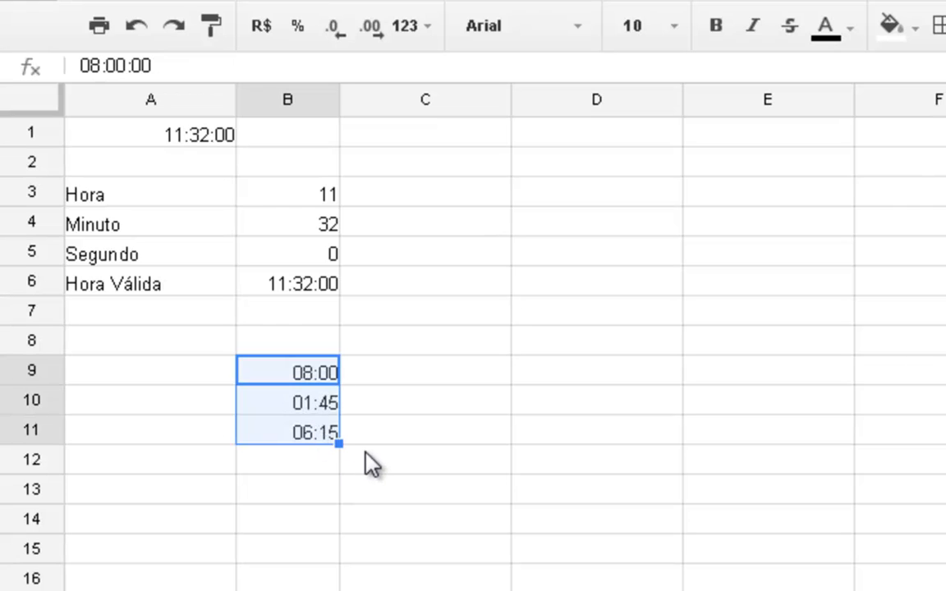
# Apply the Automático format to cells B9:B11 and widen column B to fit the full decimal values
pyautogui.click(410, 31)
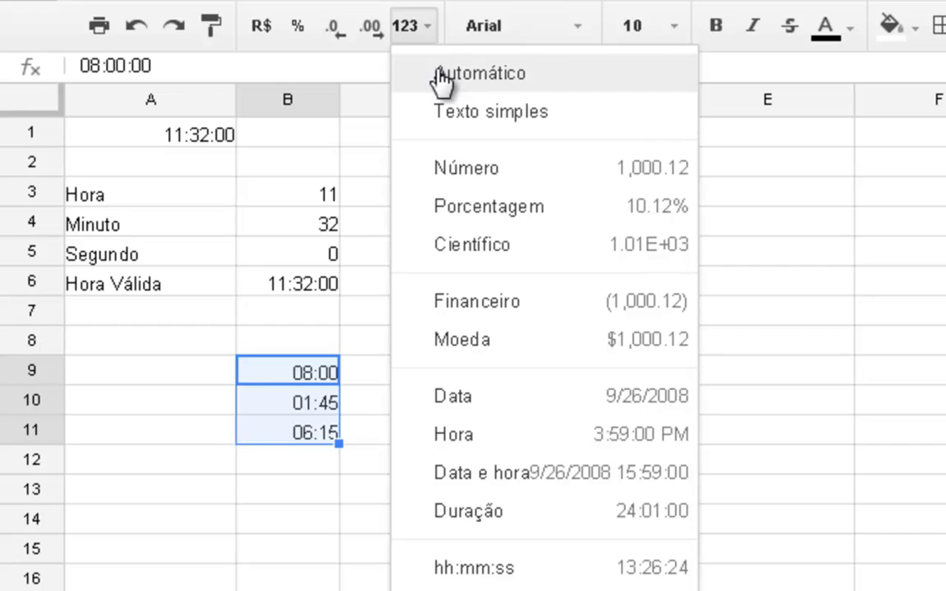
pyautogui.click(436, 78)
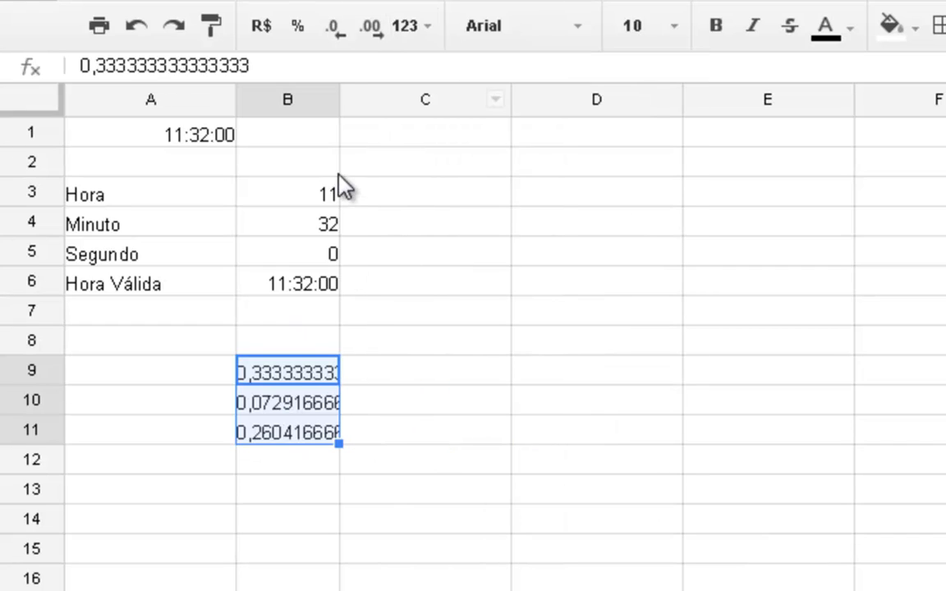
pyautogui.moveTo(338, 97); pyautogui.dragTo(405, 101)
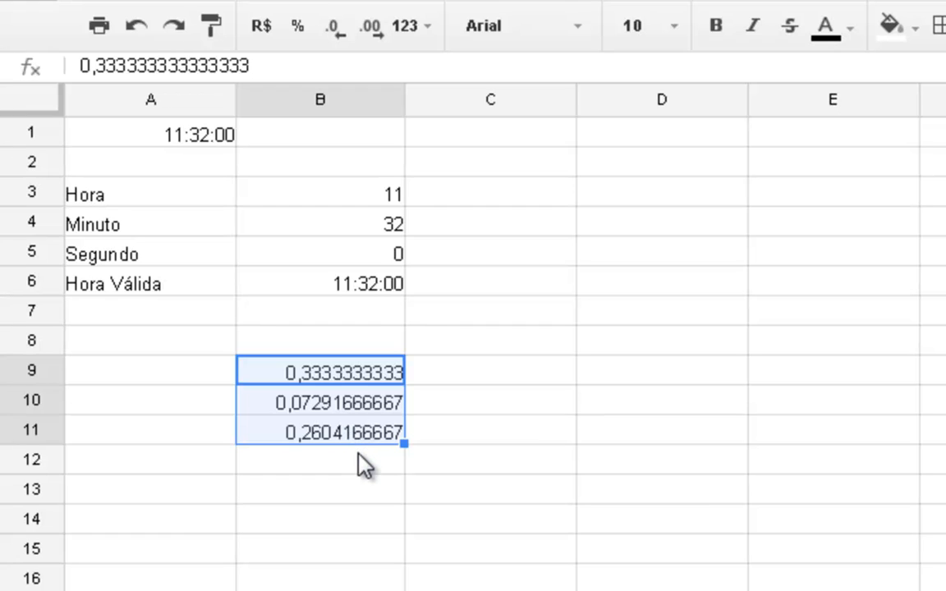
# Format cells B9:B11 as Hora
pyautogui.click(425, 33)
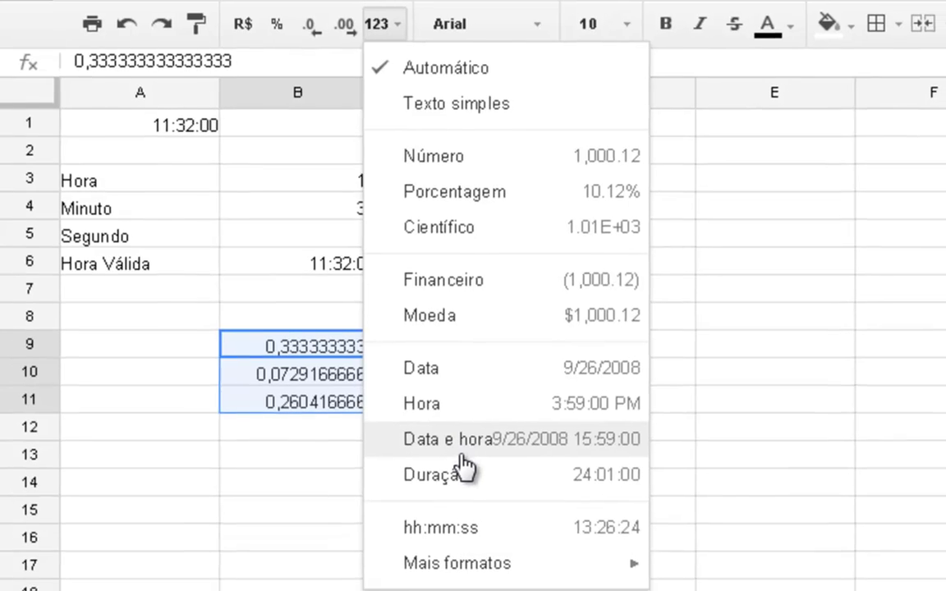
pyautogui.click(468, 407)
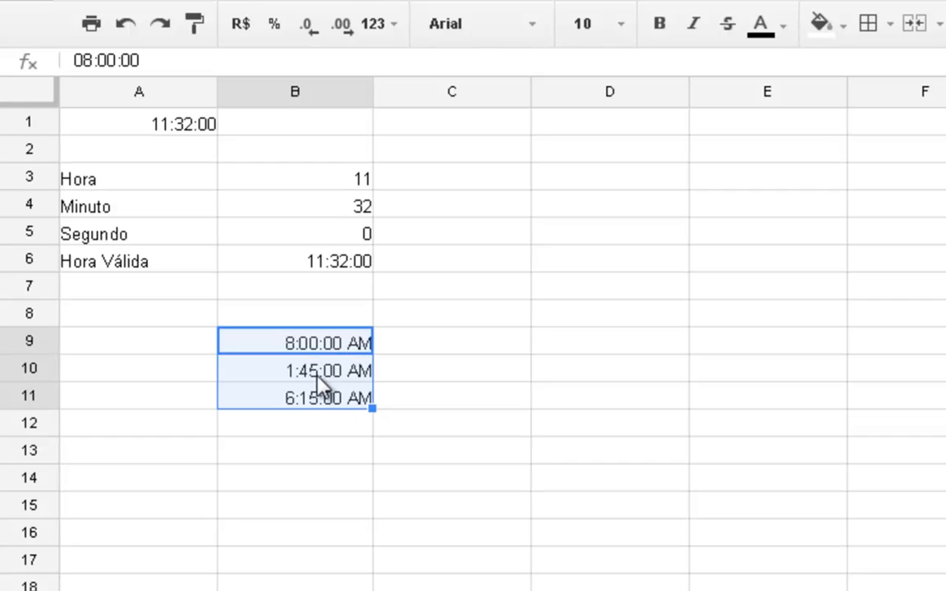
# Apply the 24-hour 13:30:30 date and time format to cells B9:B11
pyautogui.click(391, 31)
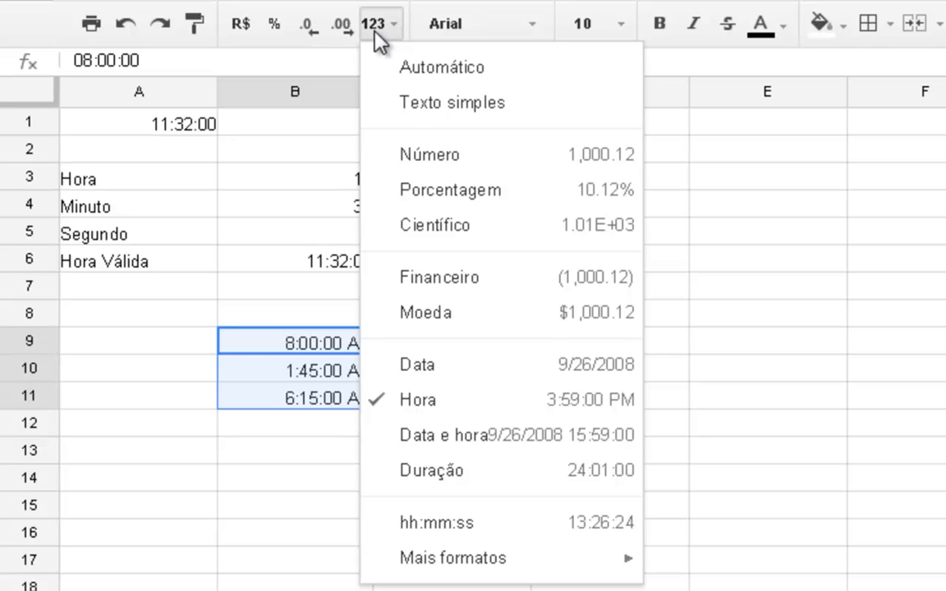
pyautogui.moveTo(476, 556)
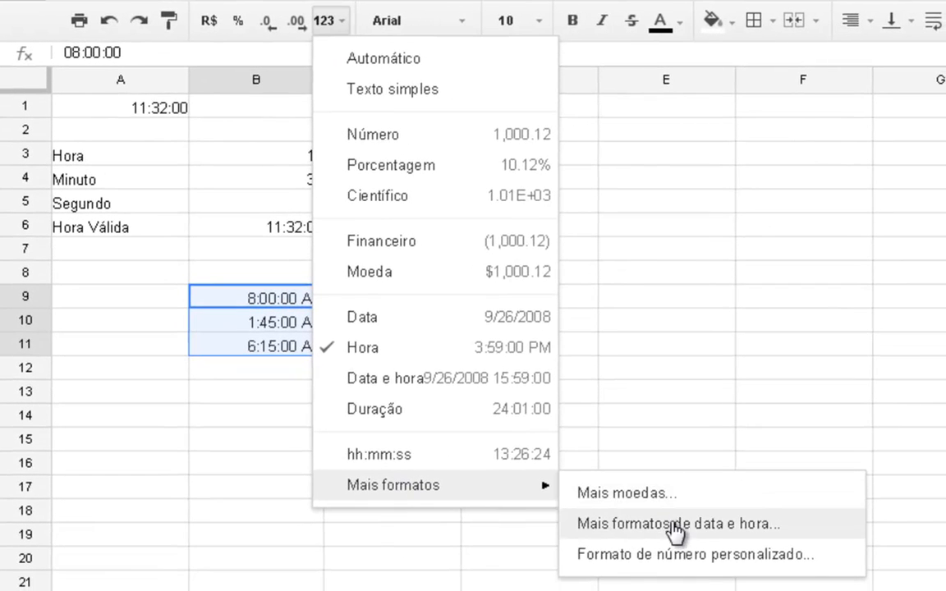
pyautogui.click(694, 534)
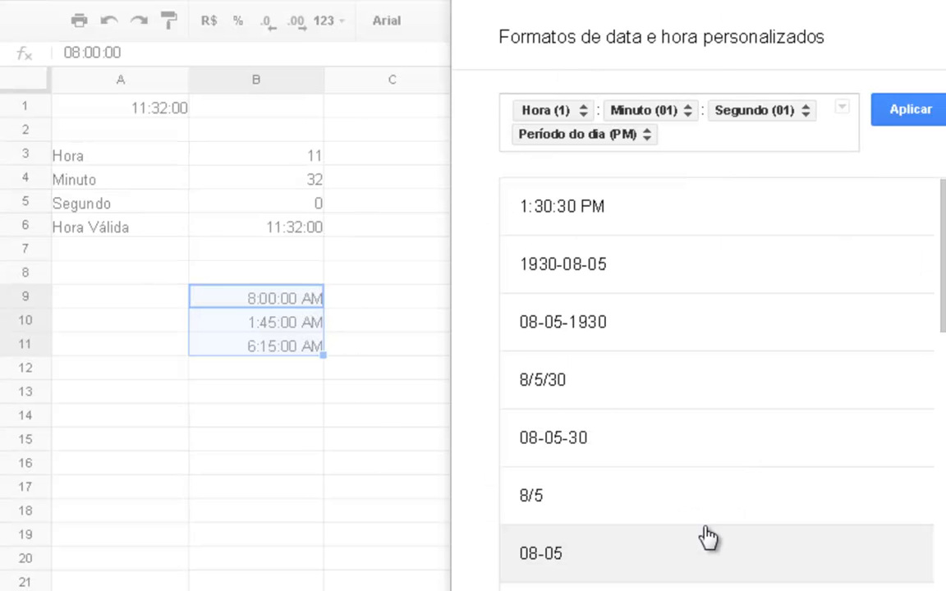
pyautogui.scroll(-4, 624, 427)
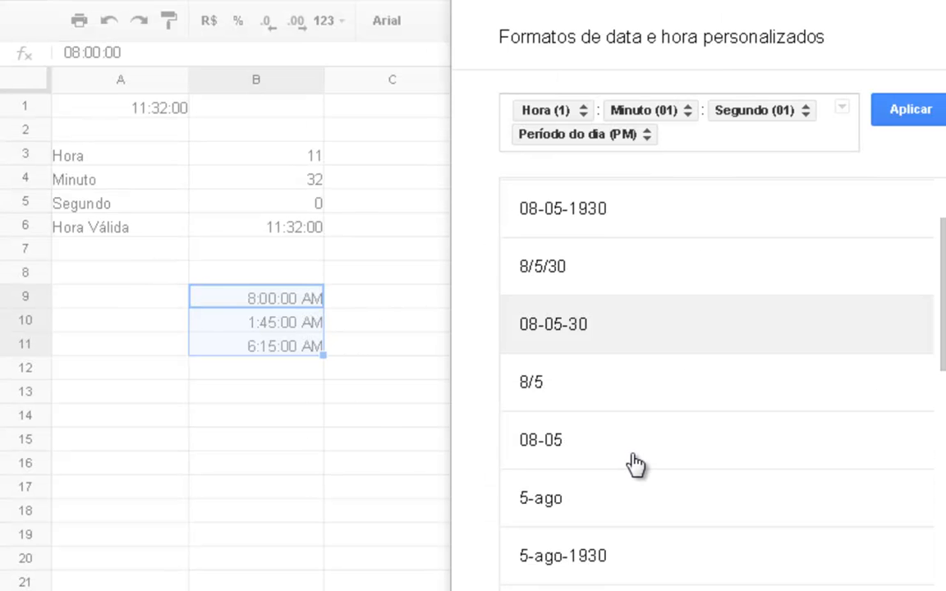
pyautogui.scroll(-3, 634, 464)
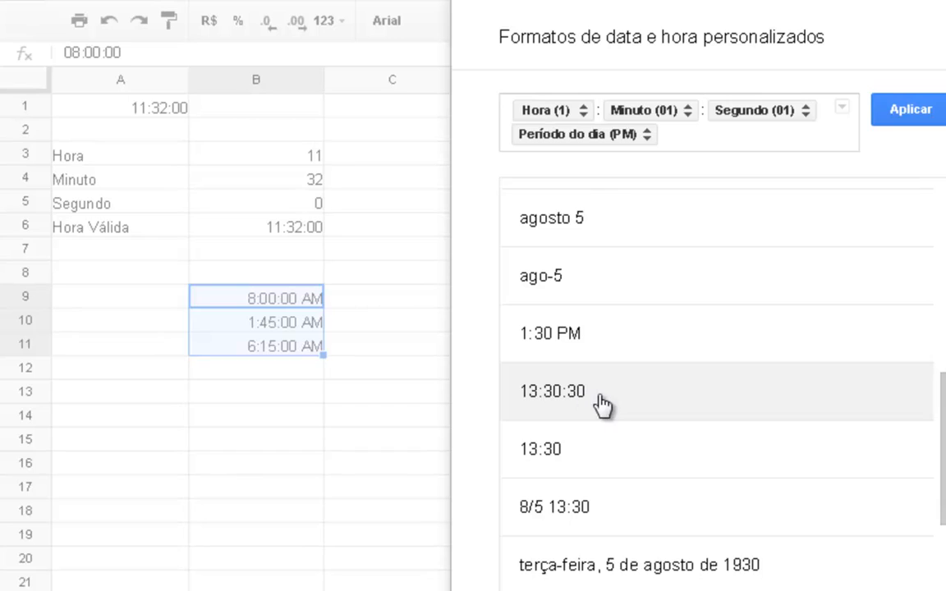
pyautogui.click(593, 398)
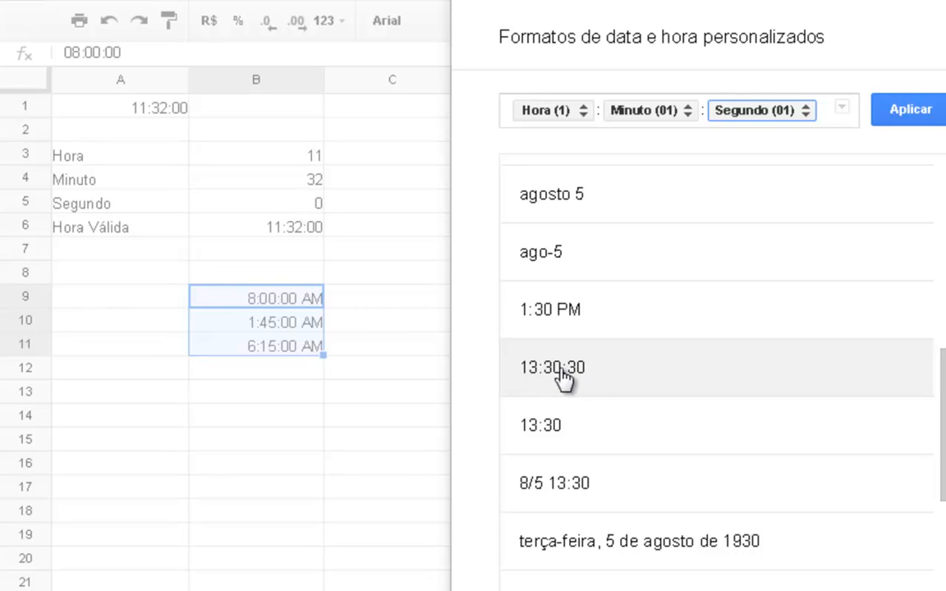
pyautogui.click(906, 110)
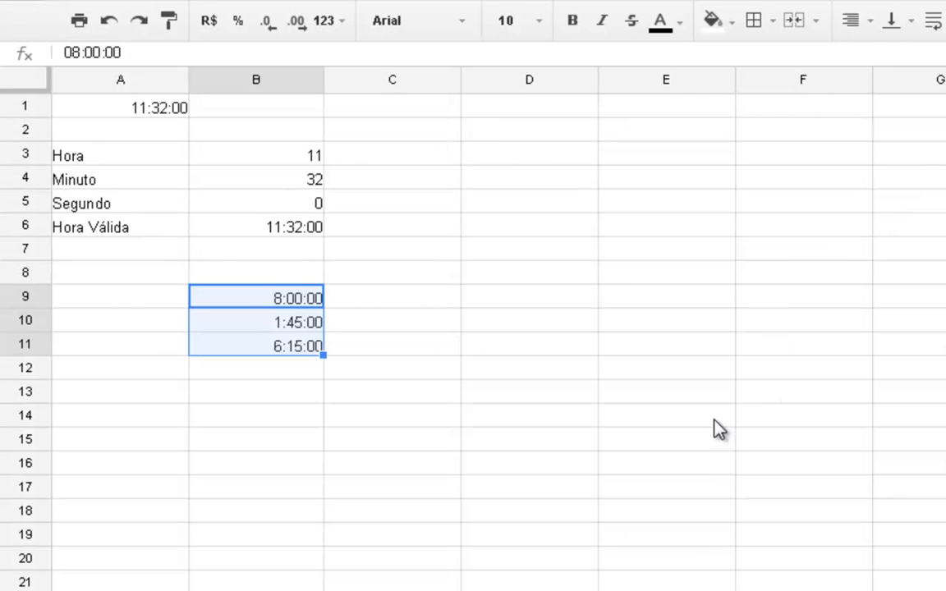
# Enter the times 01:45 in cell C9 and 04:00 in cell C10
pyautogui.click(448, 300)
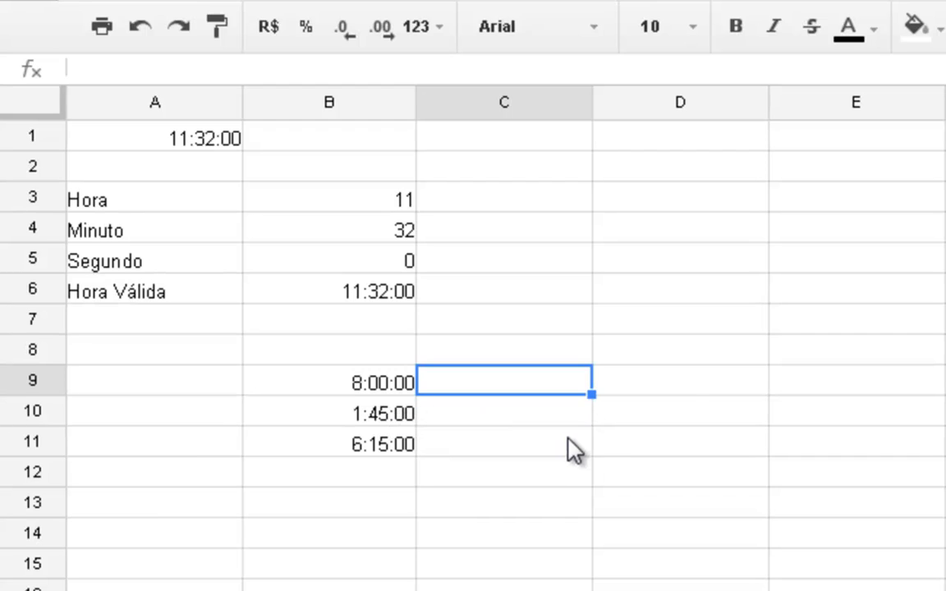
pyautogui.click(588, 409)
pyautogui.click(678, 377)
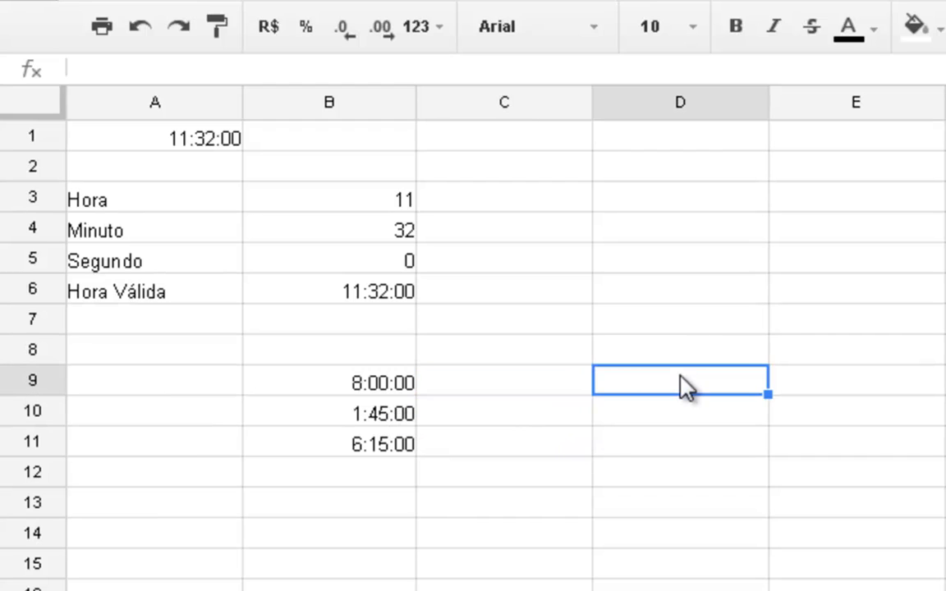
pyautogui.click(571, 388)
pyautogui.write('0')
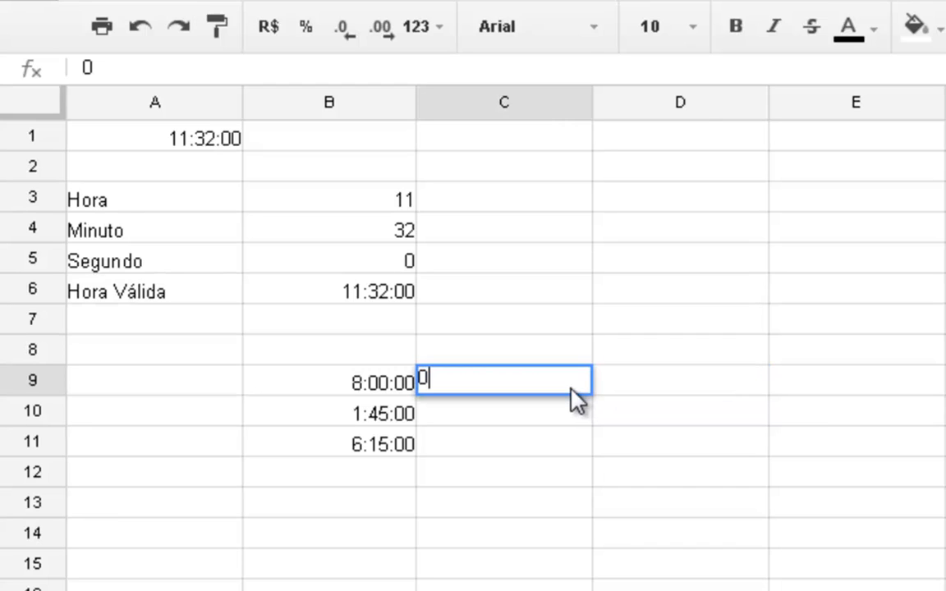
pyautogui.press('Escape')
pyautogui.write('01:45')
pyautogui.press('Return')
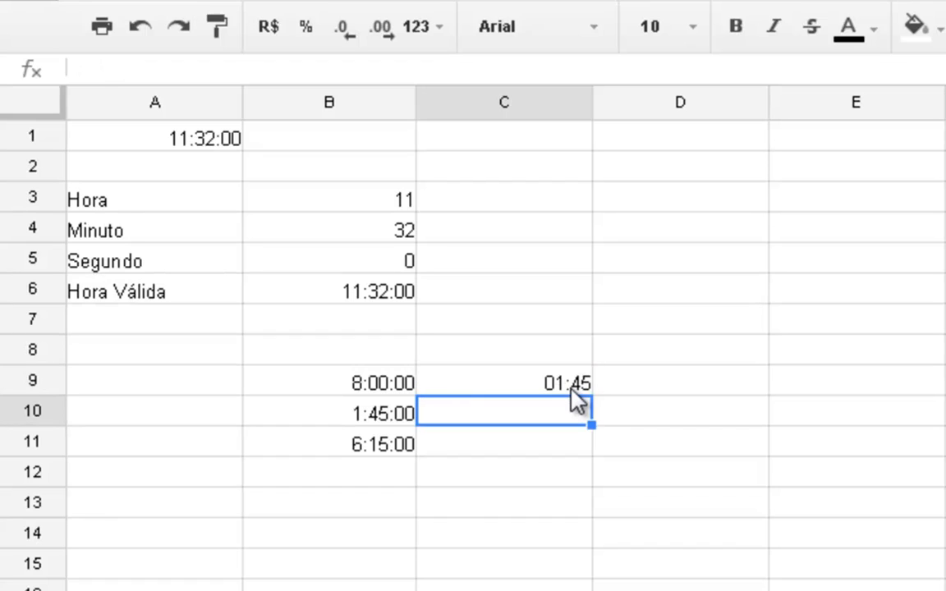
pyautogui.write('04:00')
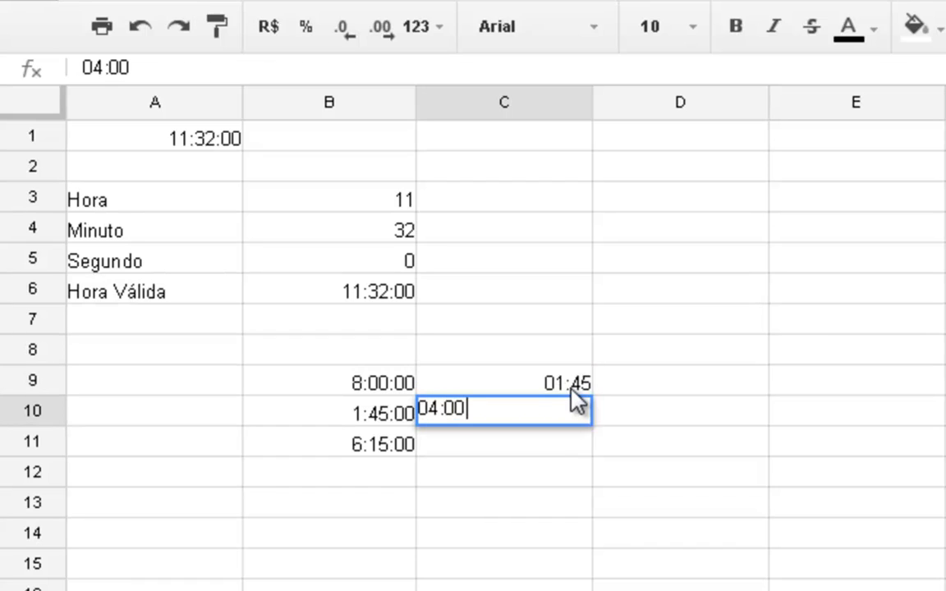
pyautogui.press('Return')
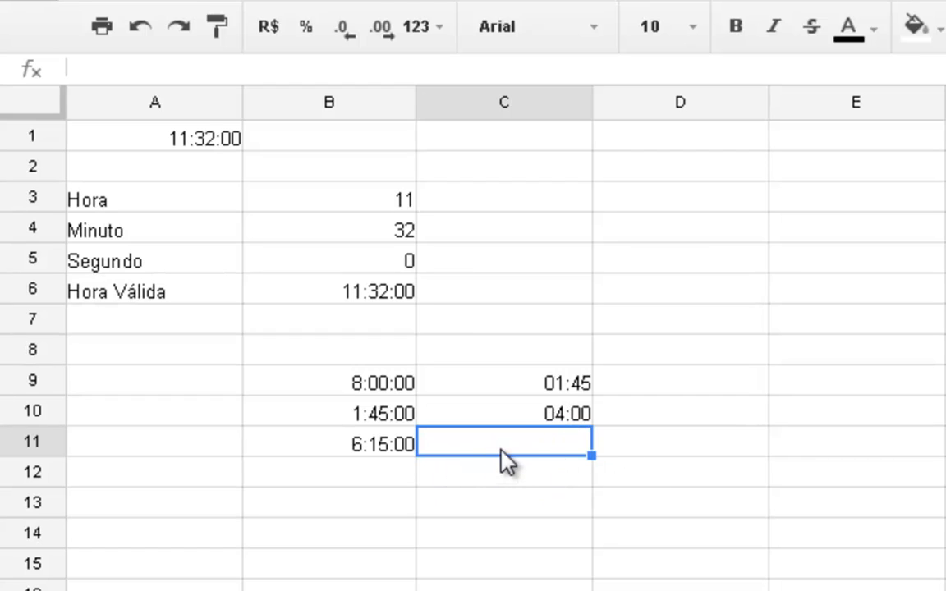
# Subtract the two times in cell C11 with the formula =C9-C10
pyautogui.write('=')
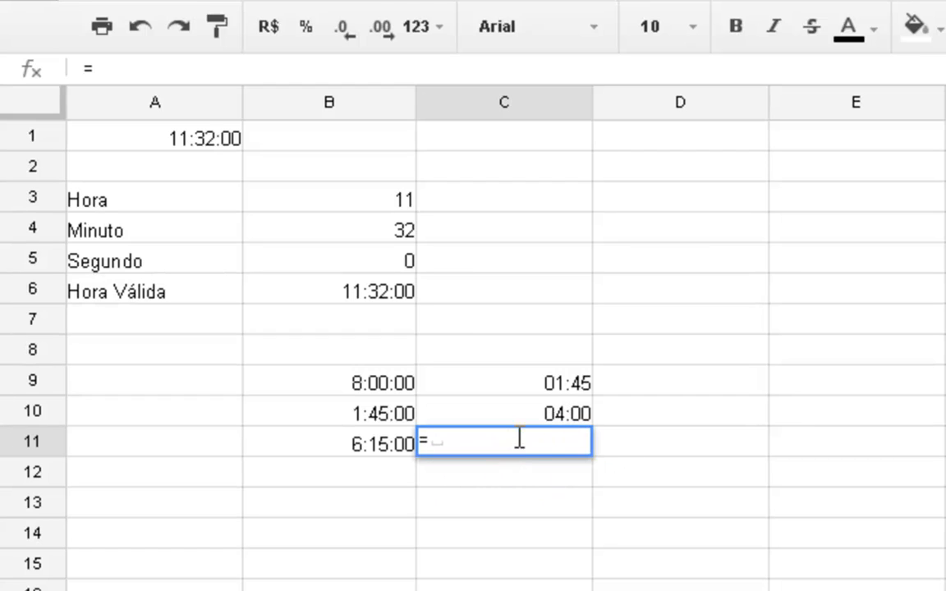
pyautogui.click(545, 381)
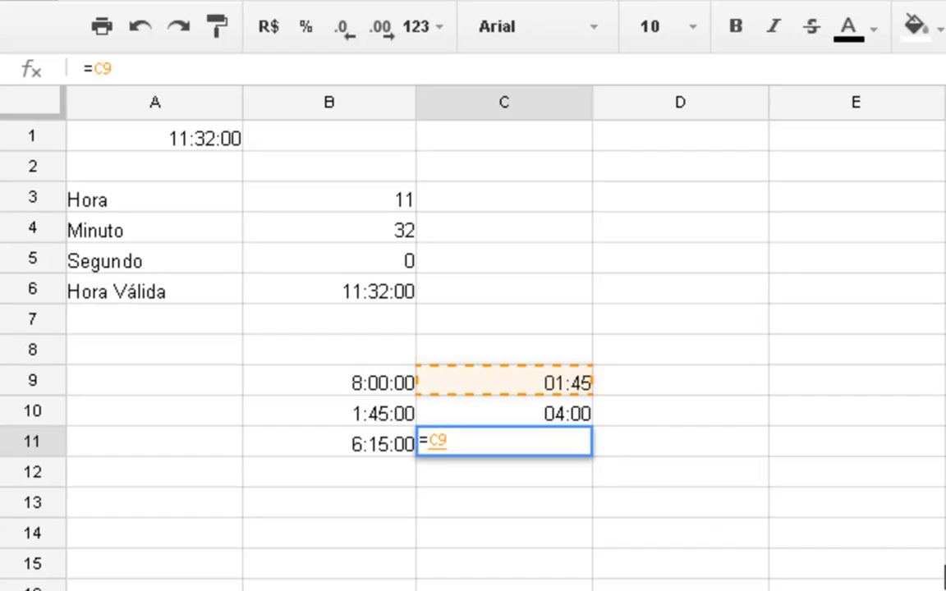
pyautogui.write('-')
pyautogui.click(566, 416)
pyautogui.press('Return')
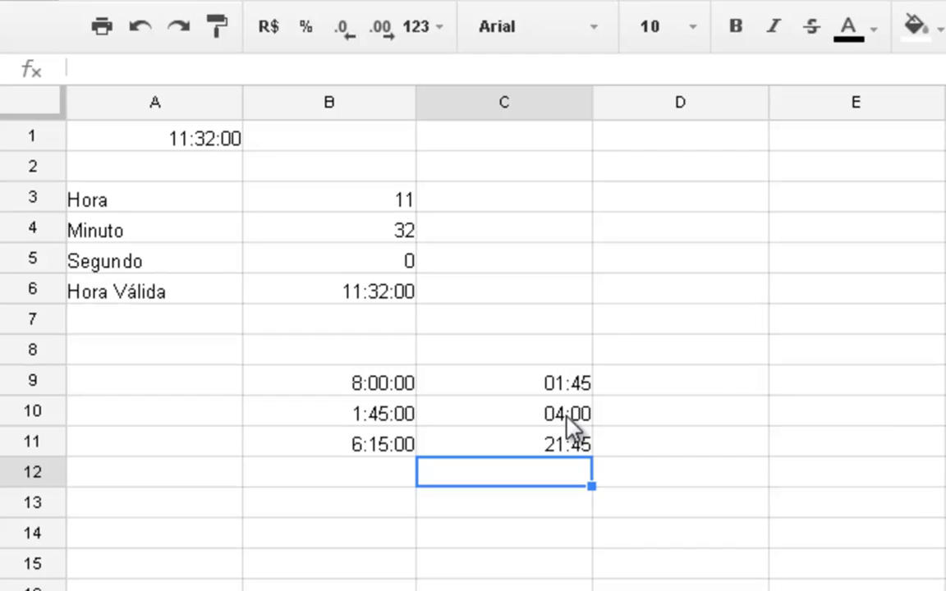
# Wrap the subtraction in cell C11 in the ABS function so the formula reads =abs(C9-C10)
pyautogui.press('Up')
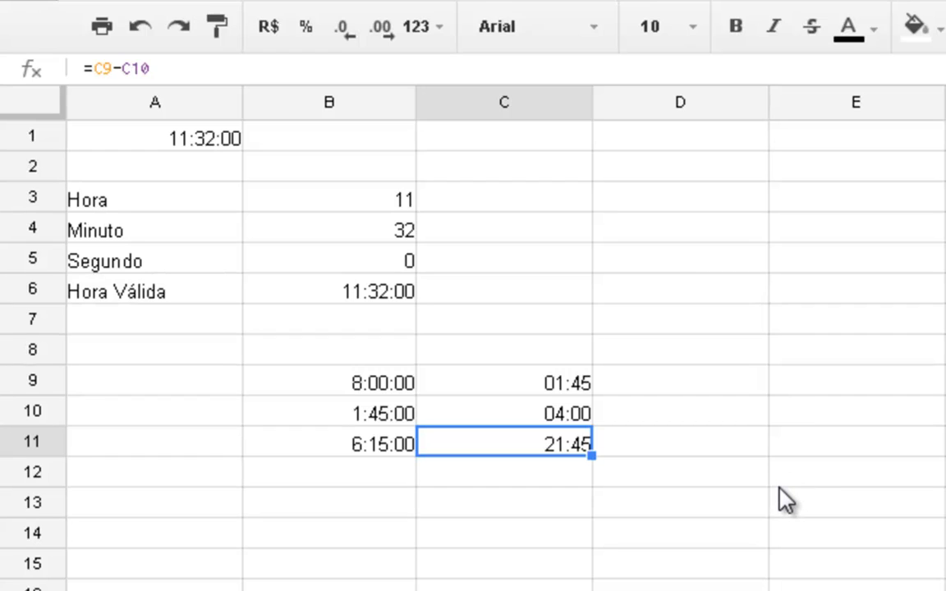
pyautogui.press('F2')
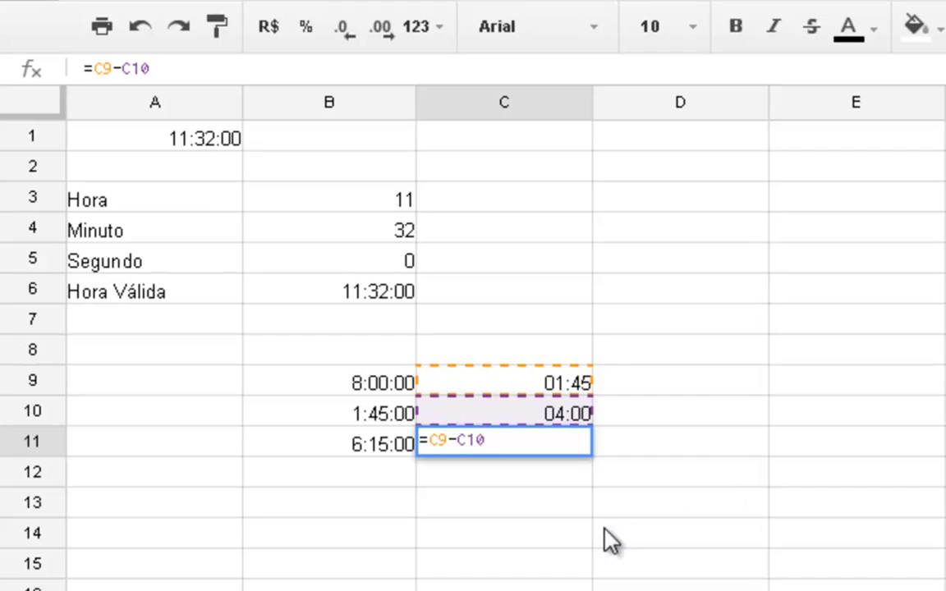
pyautogui.click(430, 440)
pyautogui.write('abc')
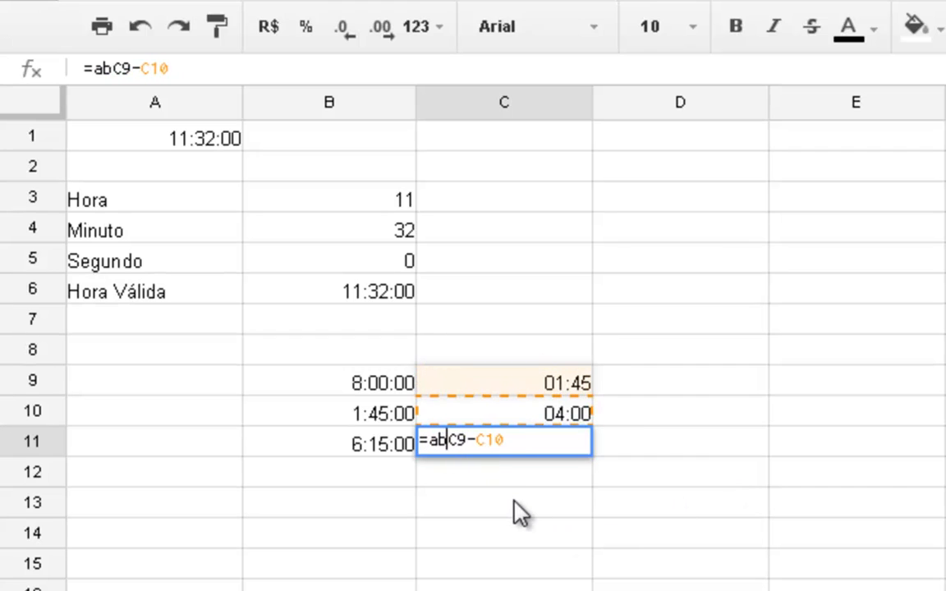
pyautogui.press('BackSpace')
pyautogui.write('s(')
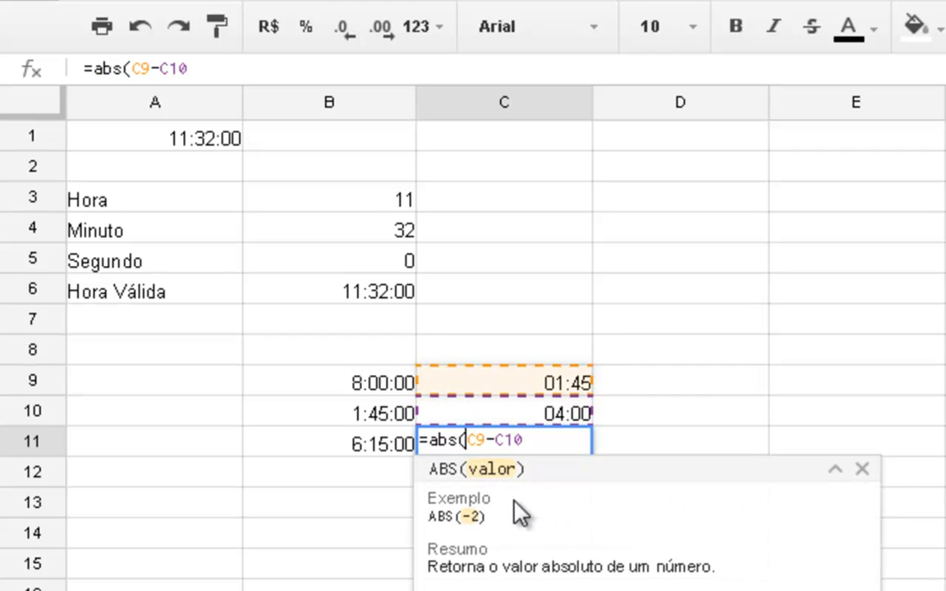
pyautogui.press('Right')
pyautogui.press('Right')
pyautogui.press('Right')
pyautogui.press('Right')
pyautogui.press('Right')
pyautogui.press('Right')
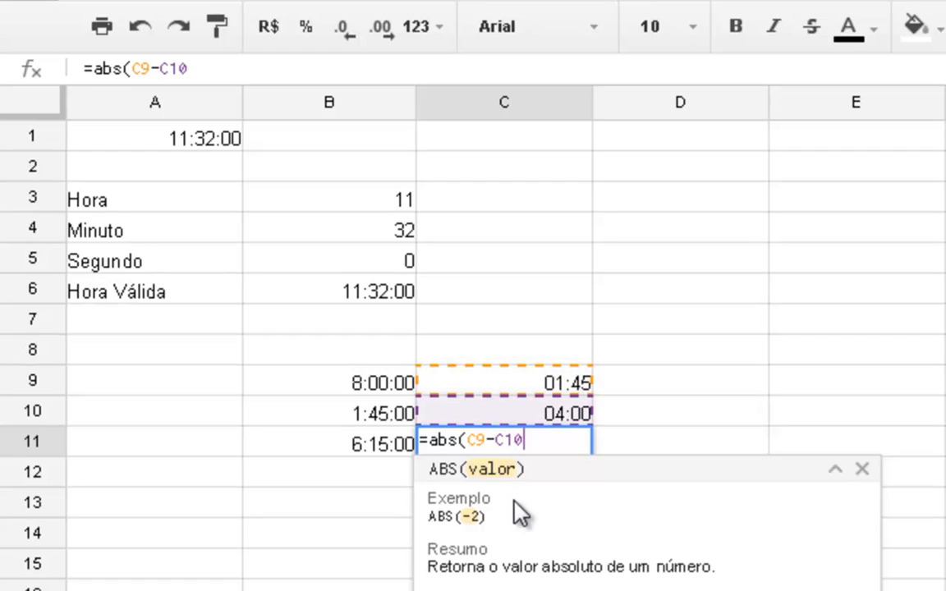
pyautogui.write(')')
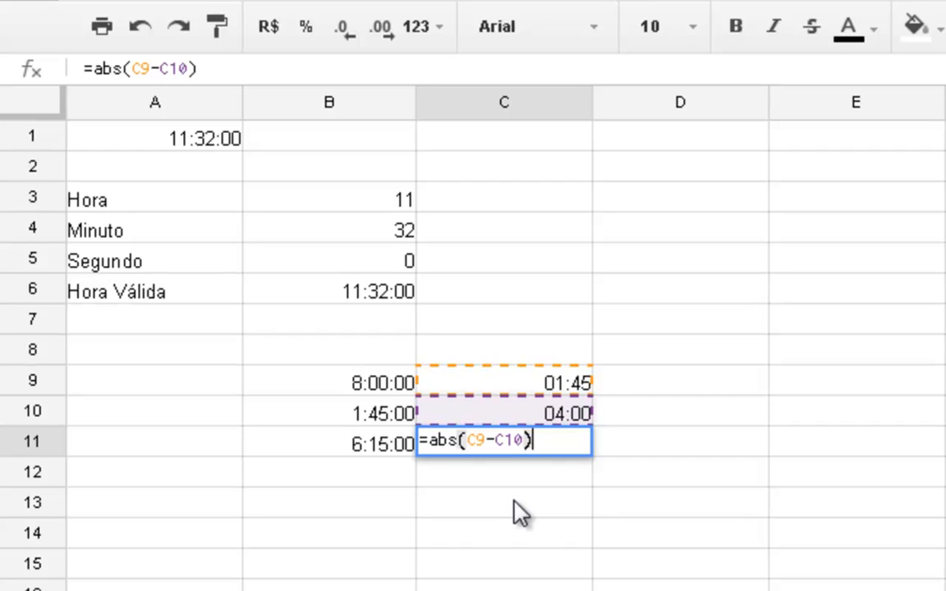
pyautogui.press('Return')
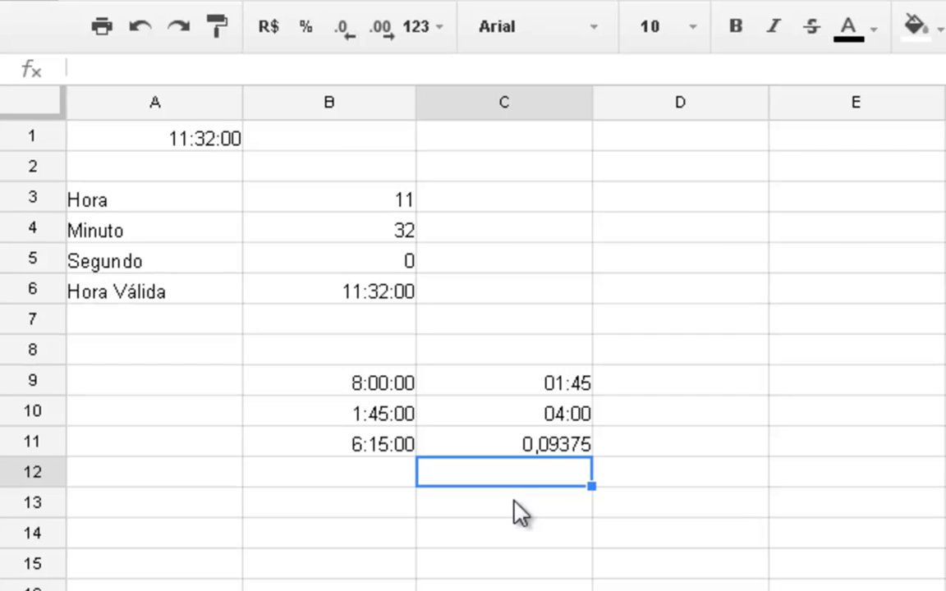
# Apply the 24-hour 13:30:30 date and time format to cell C11
pyautogui.click(579, 444)
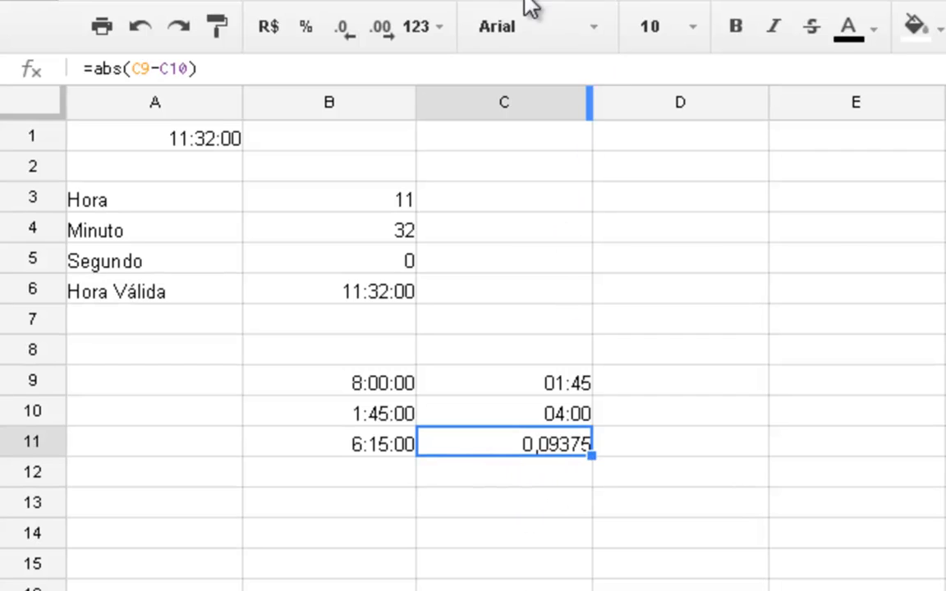
pyautogui.click(419, 27)
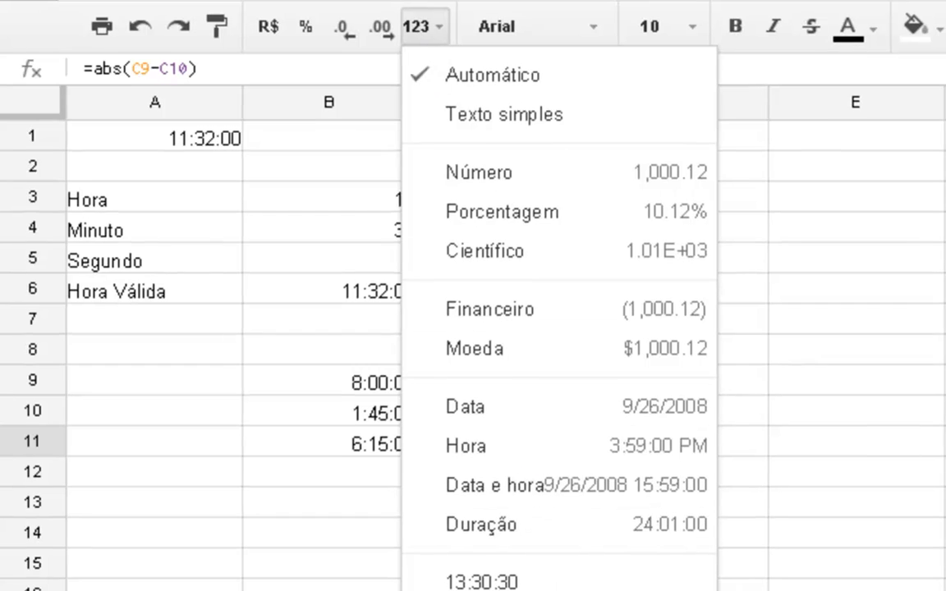
pyautogui.moveTo(556, 590)
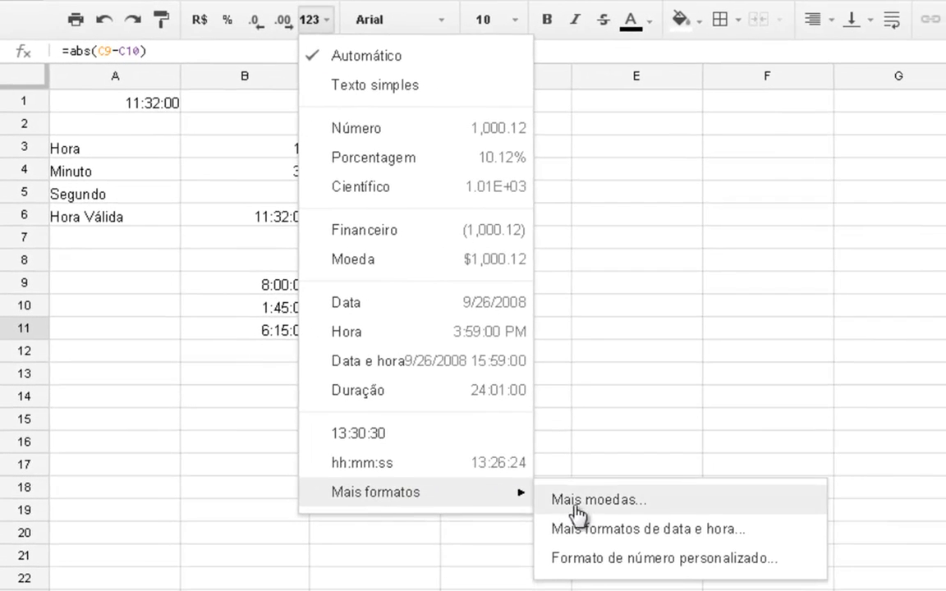
pyautogui.click(599, 529)
pyautogui.scroll(-7, 535, 273)
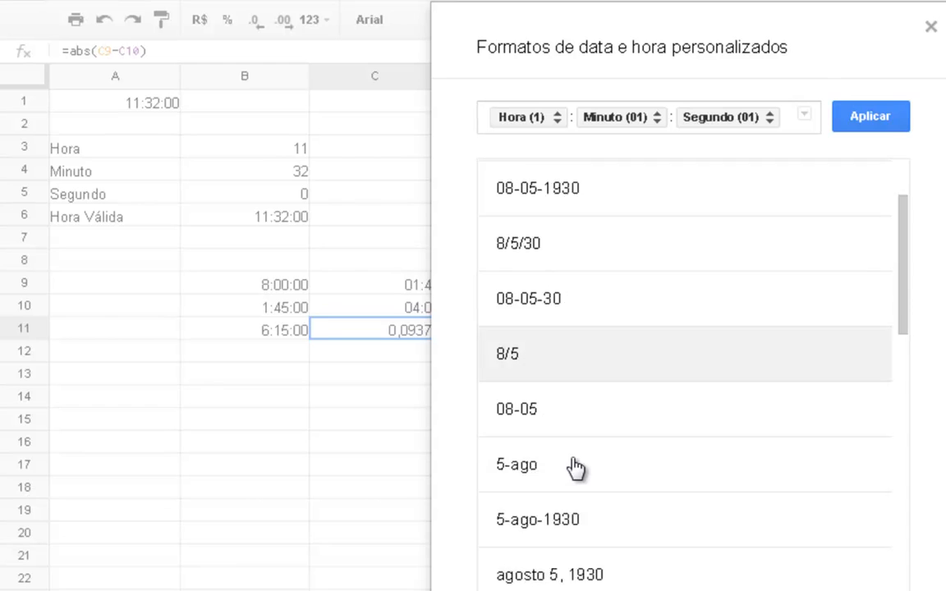
pyautogui.click(538, 417)
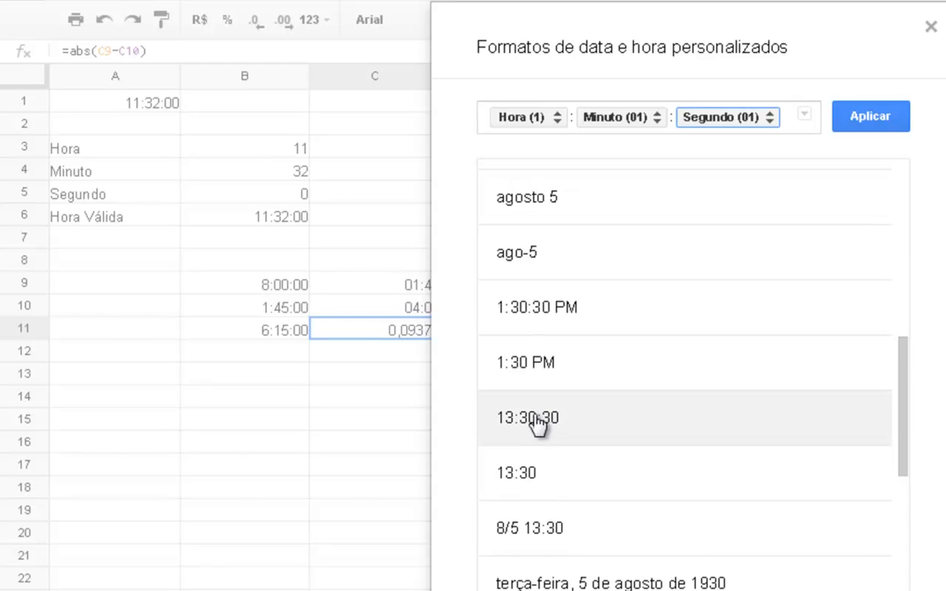
pyautogui.click(865, 123)
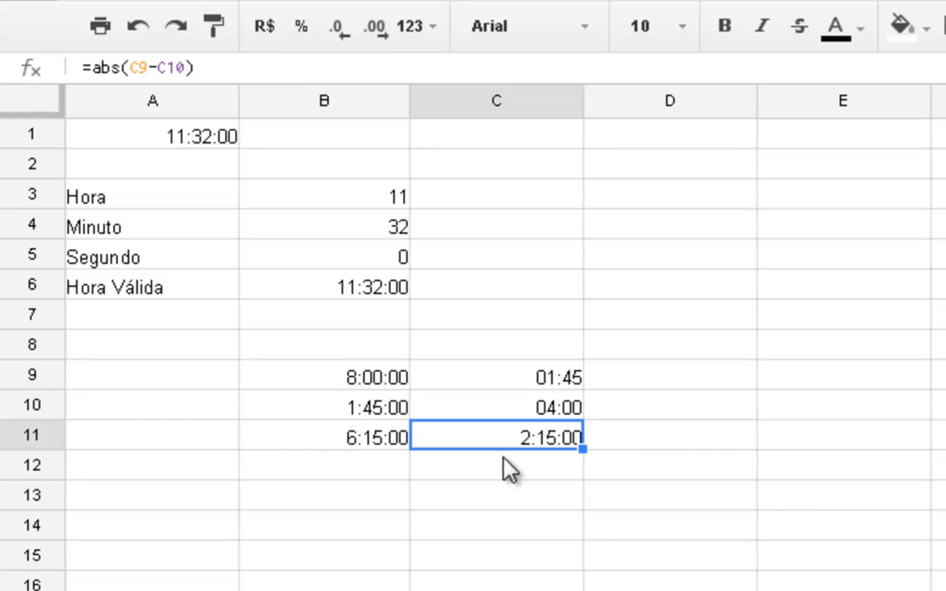
# Insert the current date and time in cell B13 with the formula =now()
pyautogui.click(610, 528)
pyautogui.click(624, 450)
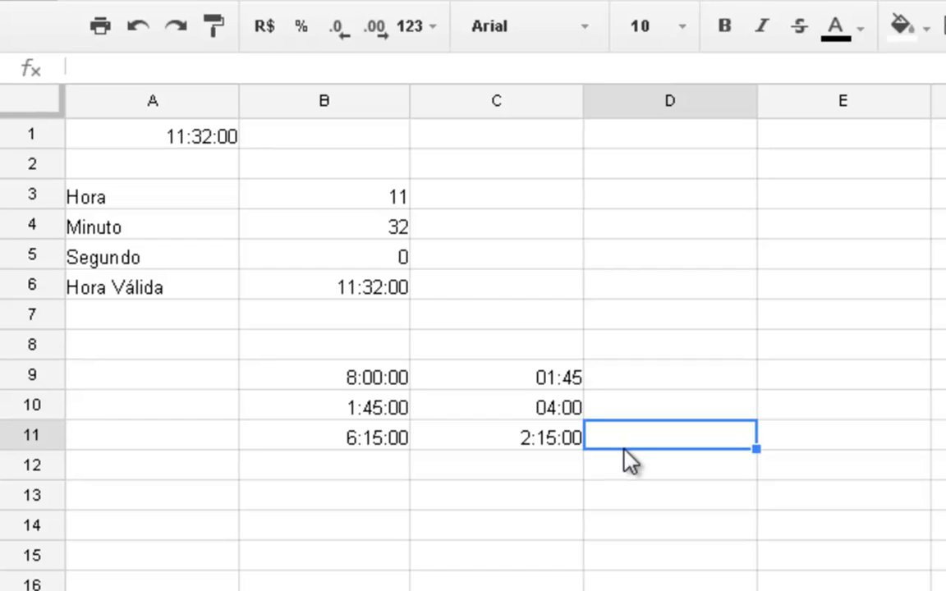
pyautogui.press('Down')
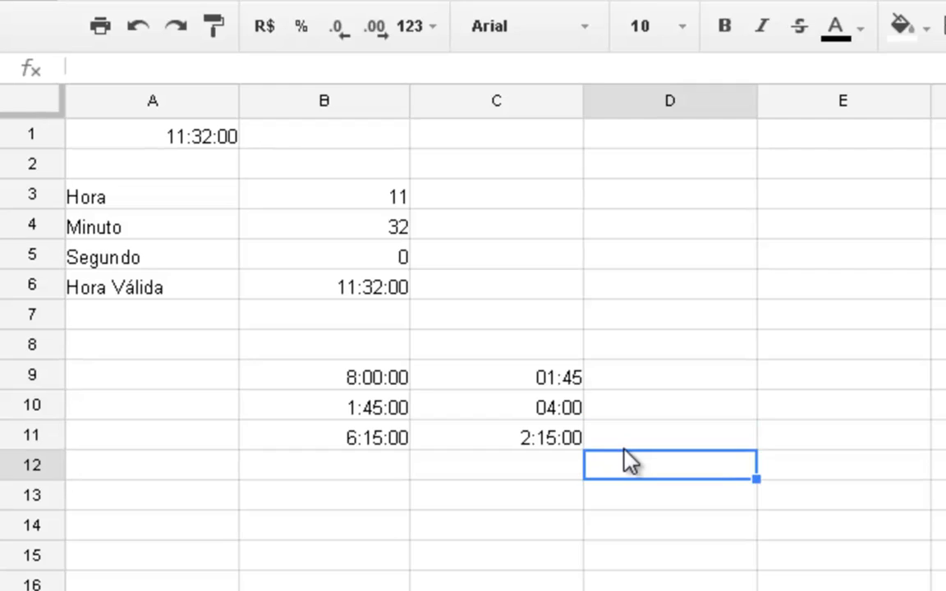
pyautogui.press('Down')
pyautogui.press('Left')
pyautogui.press('Left')
pyautogui.write('=')
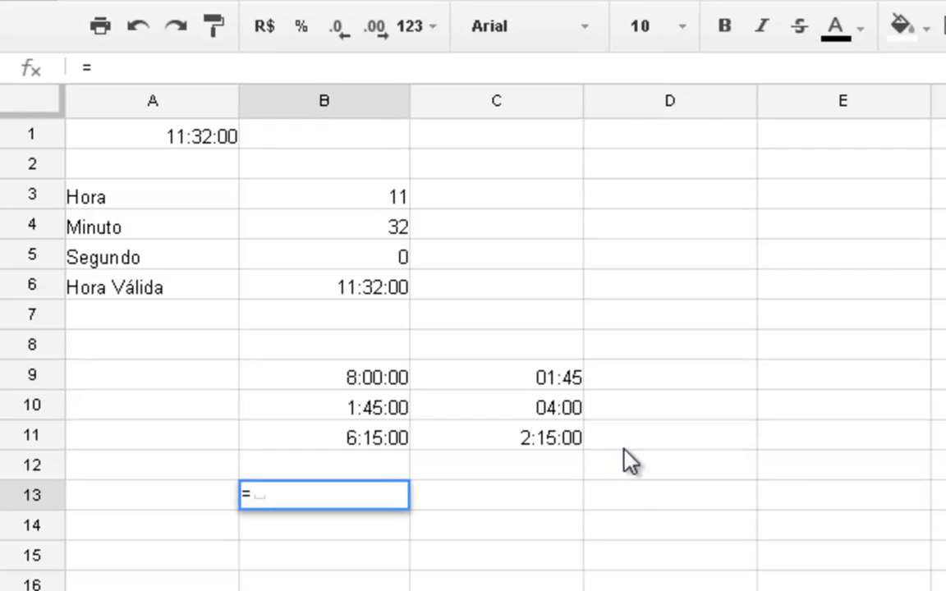
pyautogui.write('now')
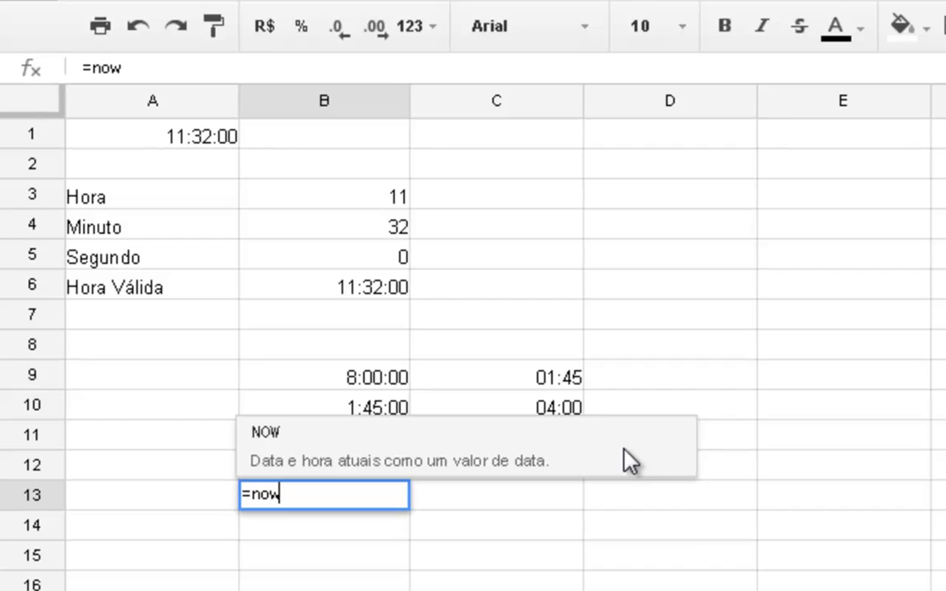
pyautogui.write('(')
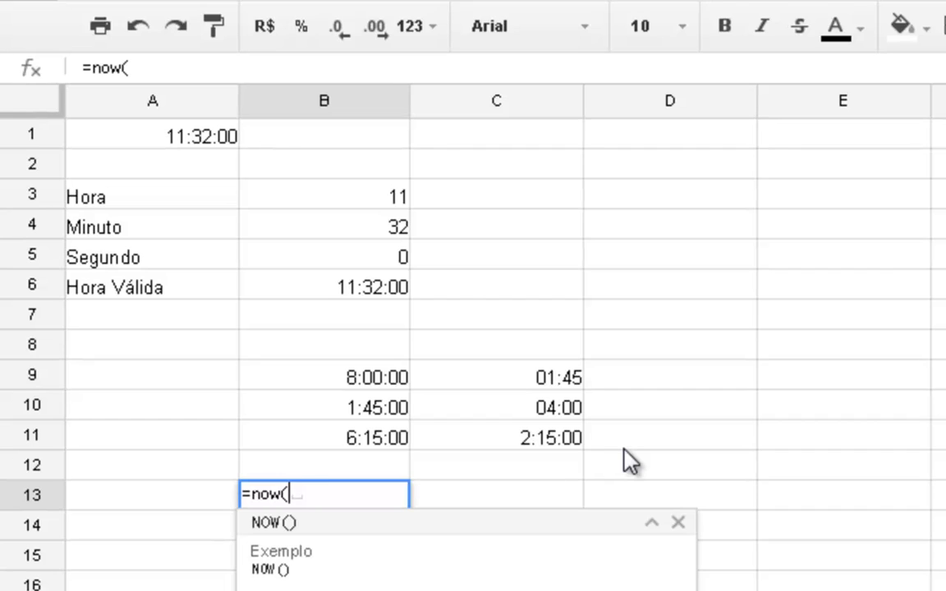
pyautogui.write(')')
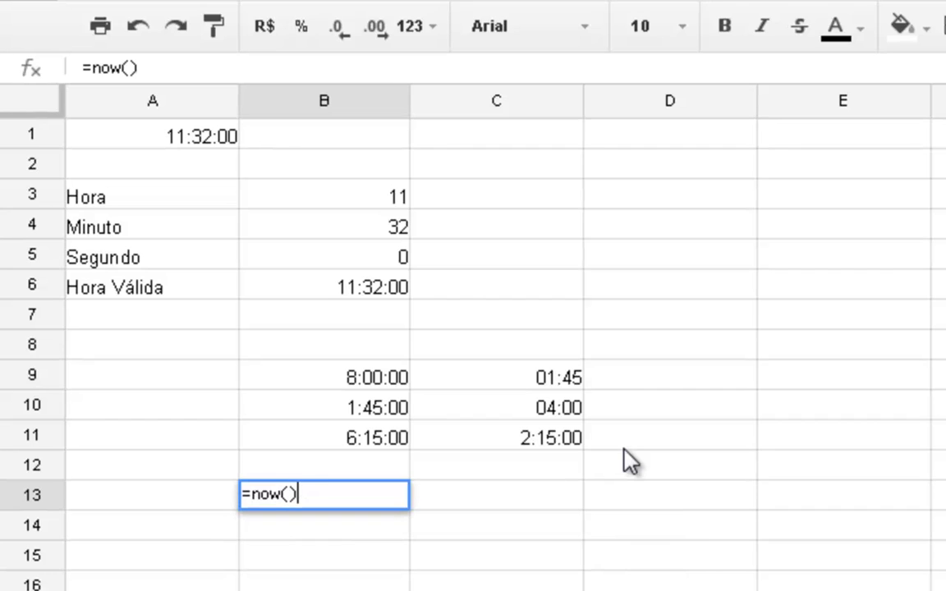
pyautogui.press('Return')
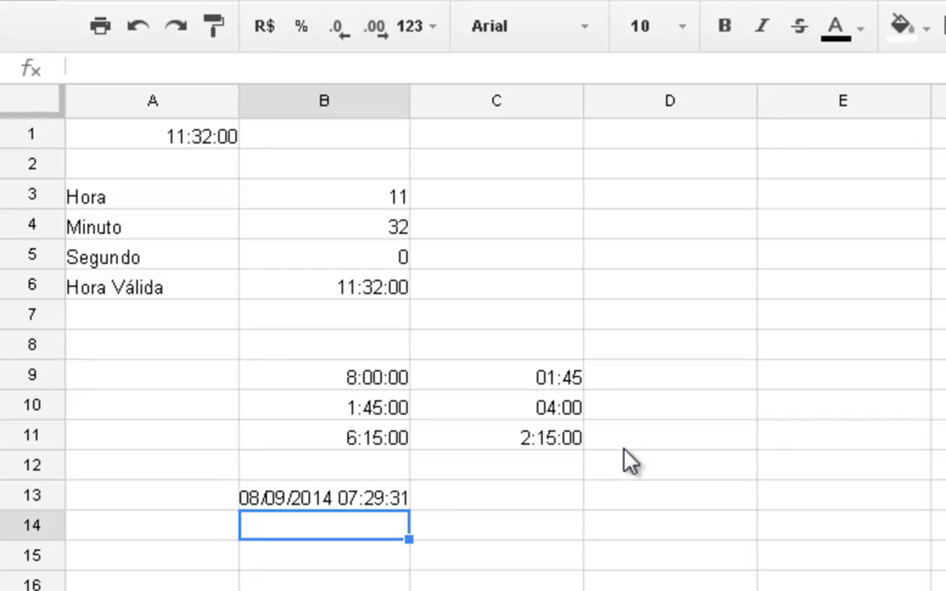
# Enter the time 11:32 in cell D3
pyautogui.press('Up')
pyautogui.press('Up')
pyautogui.press('Up')
pyautogui.press('Up')
pyautogui.press('Up')
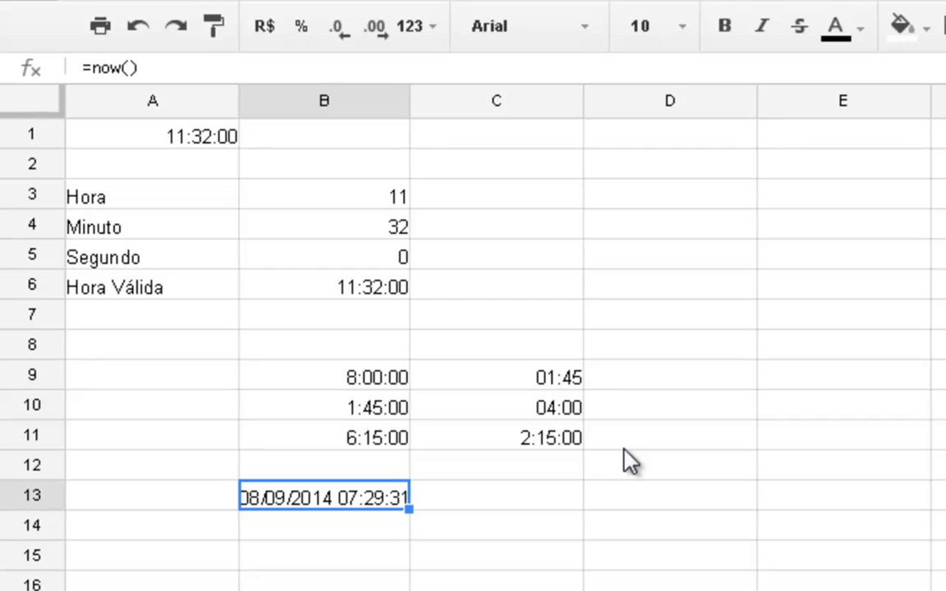
pyautogui.press('Right')
pyautogui.press('Right')
pyautogui.press('Right')
pyautogui.press('Up')
pyautogui.press('Up')
pyautogui.press('Up')
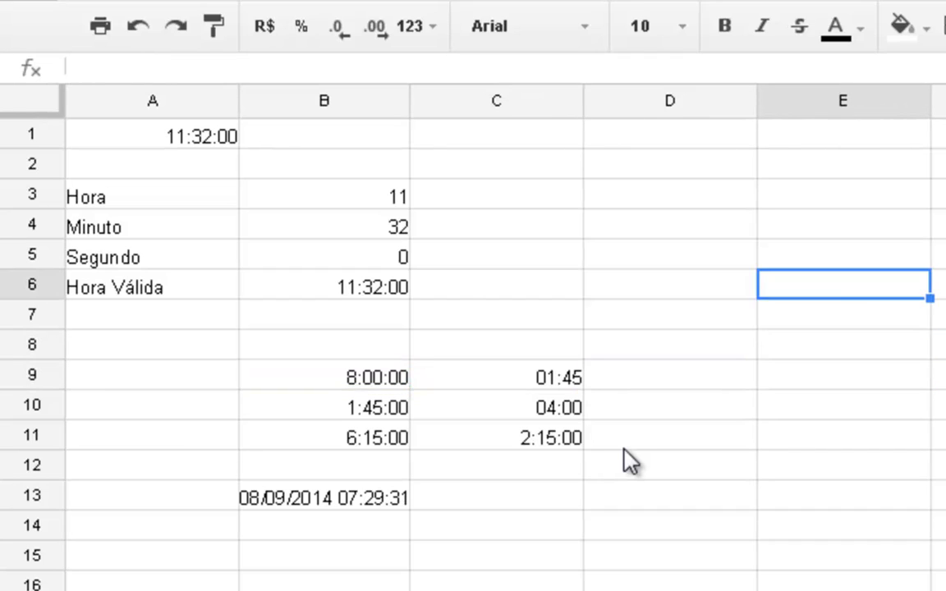
pyautogui.press('Left')
pyautogui.press('Up')
pyautogui.press('Up')
pyautogui.press('Up')
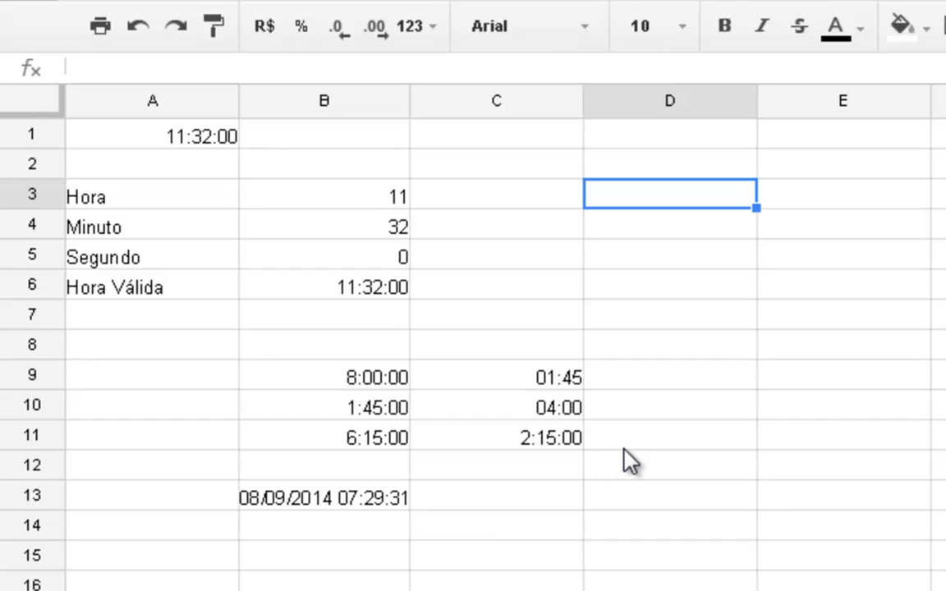
pyautogui.write('11:32')
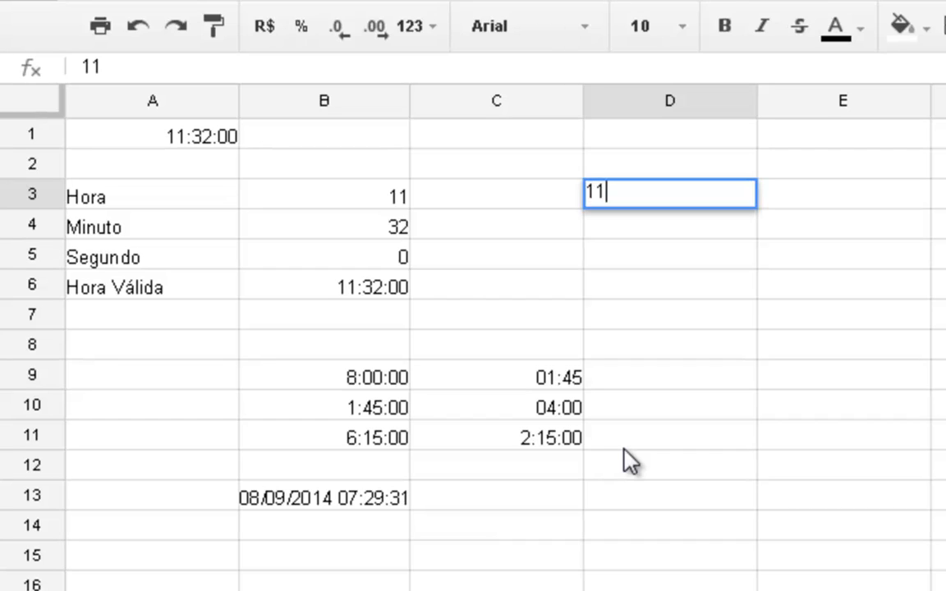
pyautogui.press('Return')
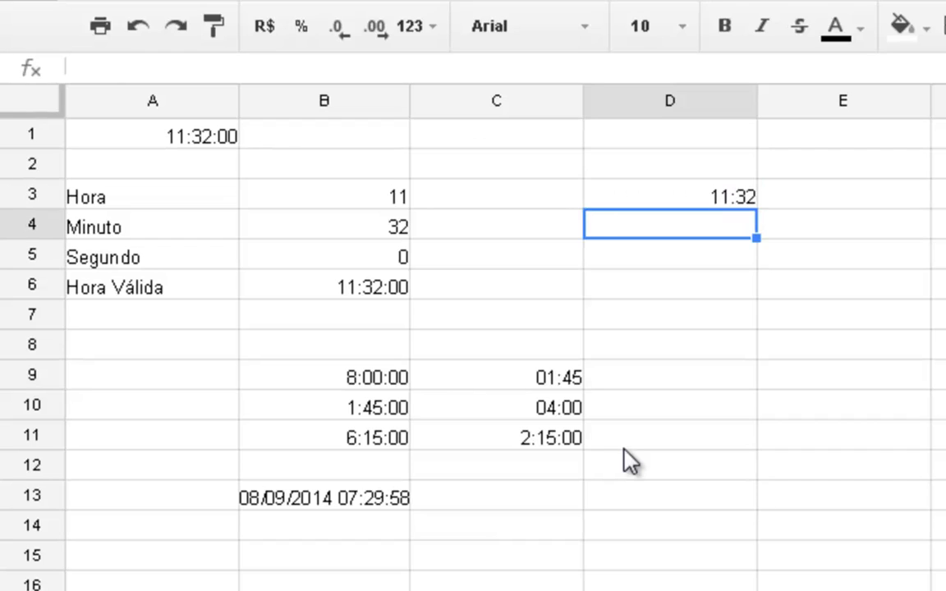
pyautogui.write('13:')
pyautogui.press('Return')
pyautogui.write('30')
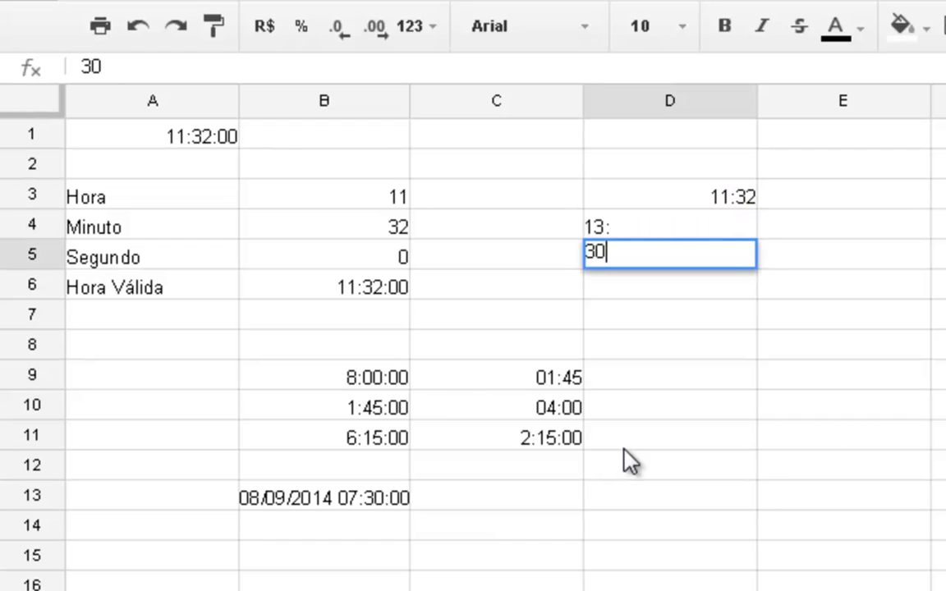
pyautogui.press('Escape')
# Enter the times 13:30 in cell D4 and 18:00 in cell D5
pyautogui.press('Up')
pyautogui.write('13:30')
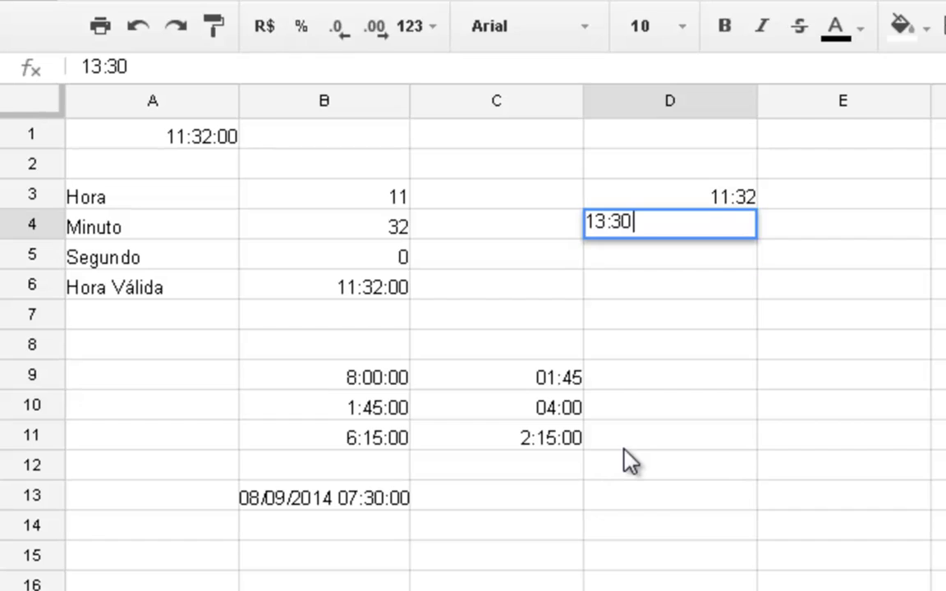
pyautogui.press('Return')
pyautogui.write('18:00')
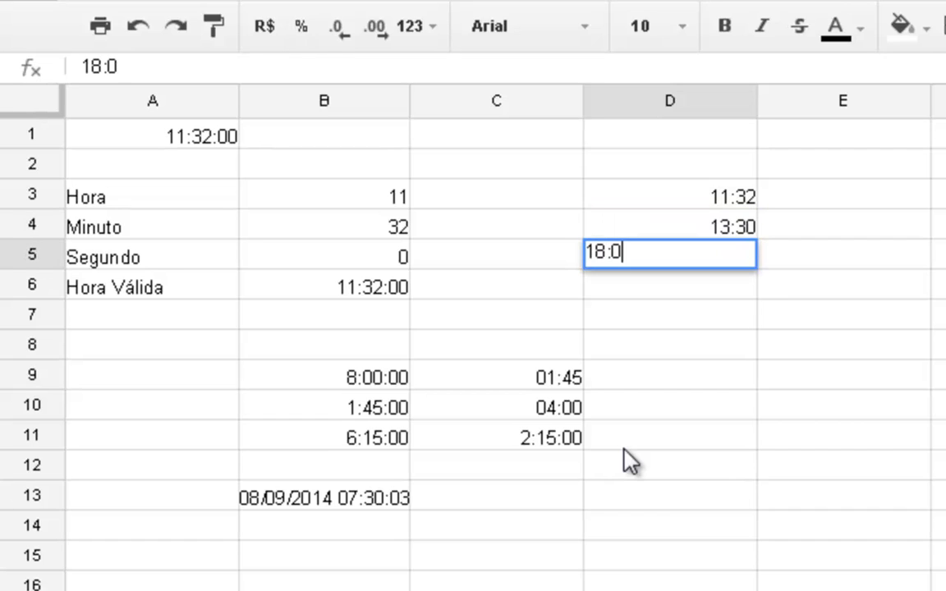
pyautogui.press('Return')
# Add up the three times in cell D6 with the formula =sum(D3:D5)
pyautogui.write('=sum(')
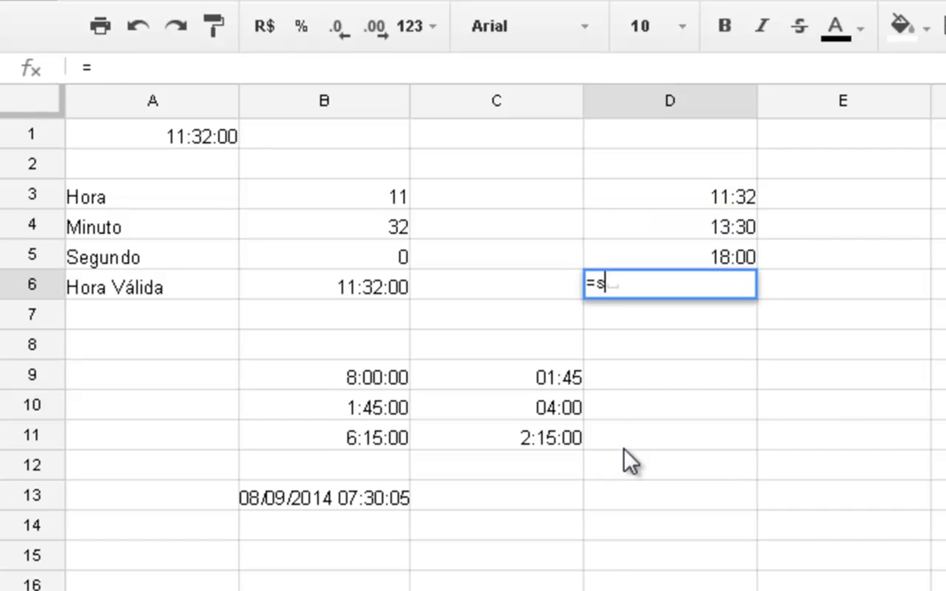
pyautogui.press('Up')
pyautogui.hotkey('shift', 'Up')
pyautogui.hotkey('shift', 'Up')
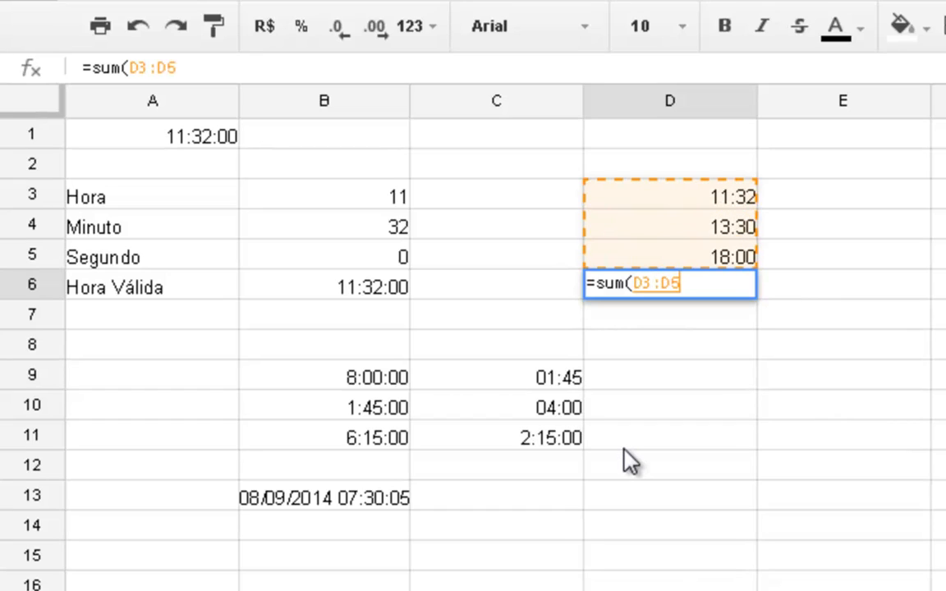
pyautogui.press('Return')
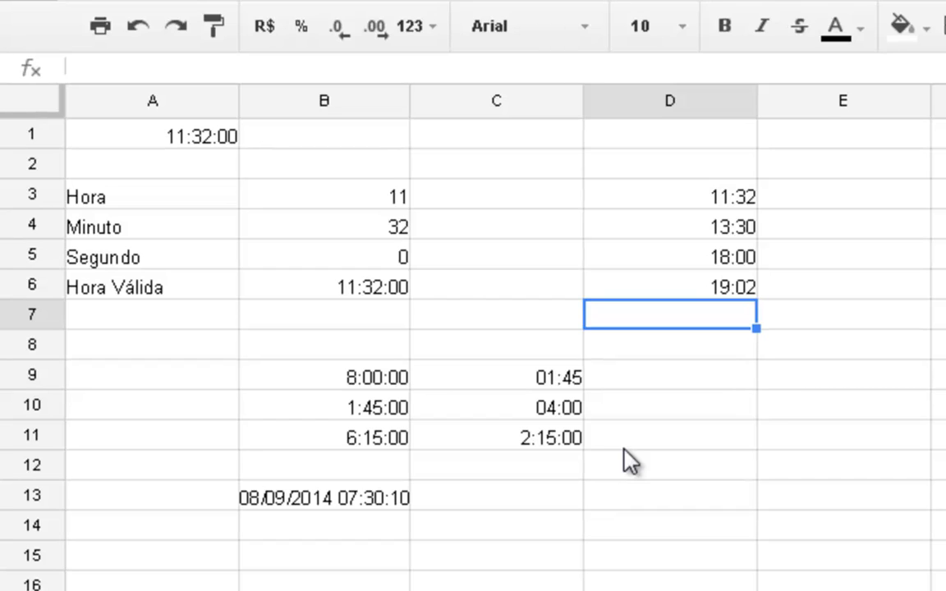
# Copy the formula from cell D6 into cell E6 as plain text, prefixed with an apostrophe: '=sum(D3:D5)
pyautogui.press('Up')
pyautogui.press('Return')
pyautogui.hotkey('ctrl', 'a')
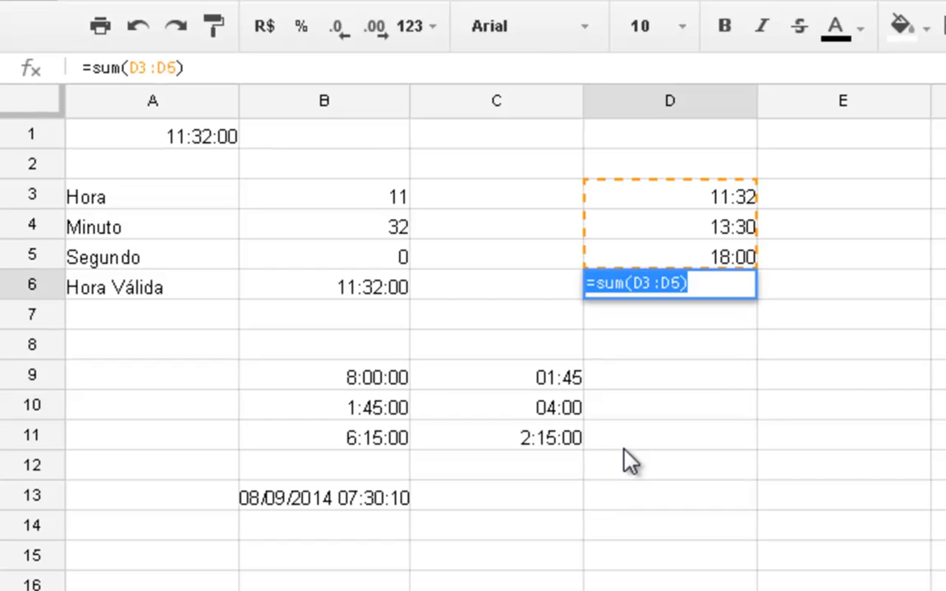
pyautogui.hotkey('ctrl', 'c')
pyautogui.press('Escape')
pyautogui.press('Right')
pyautogui.write("'")
pyautogui.hotkey('ctrl', 'v')
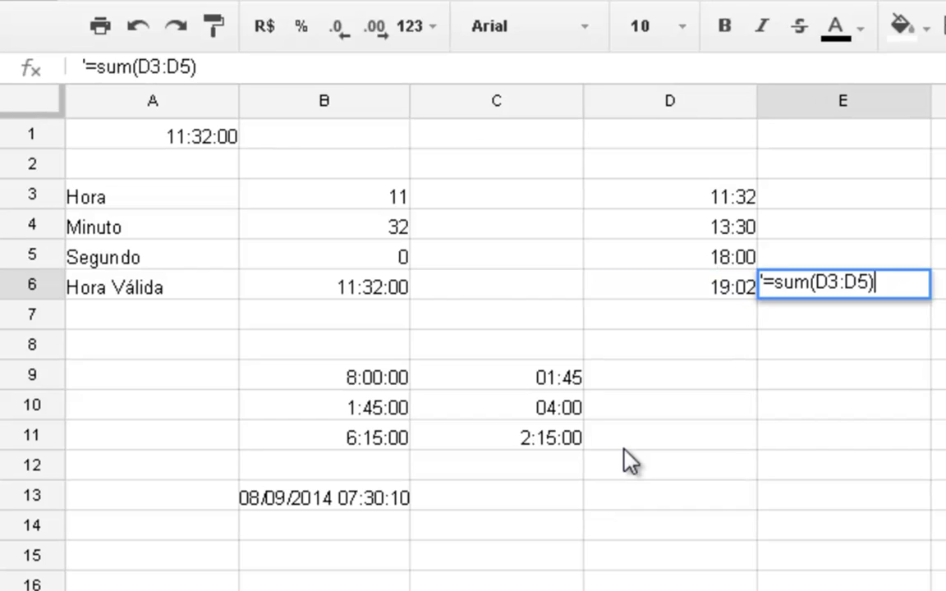
pyautogui.press('Return')
pyautogui.press('Up')
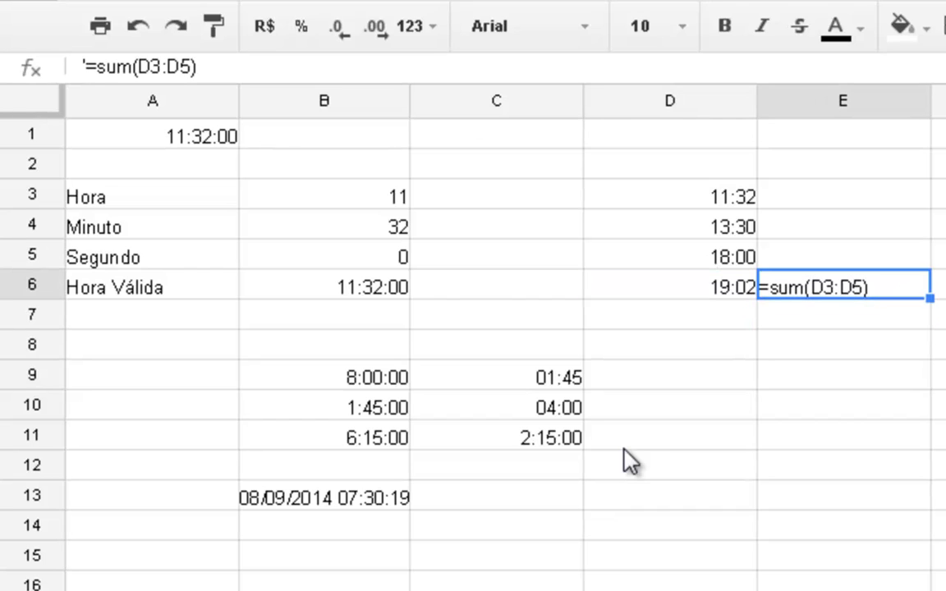
# Apply the Duração (24:01:00) number format to the time sum in cell D6
pyautogui.press('Left')
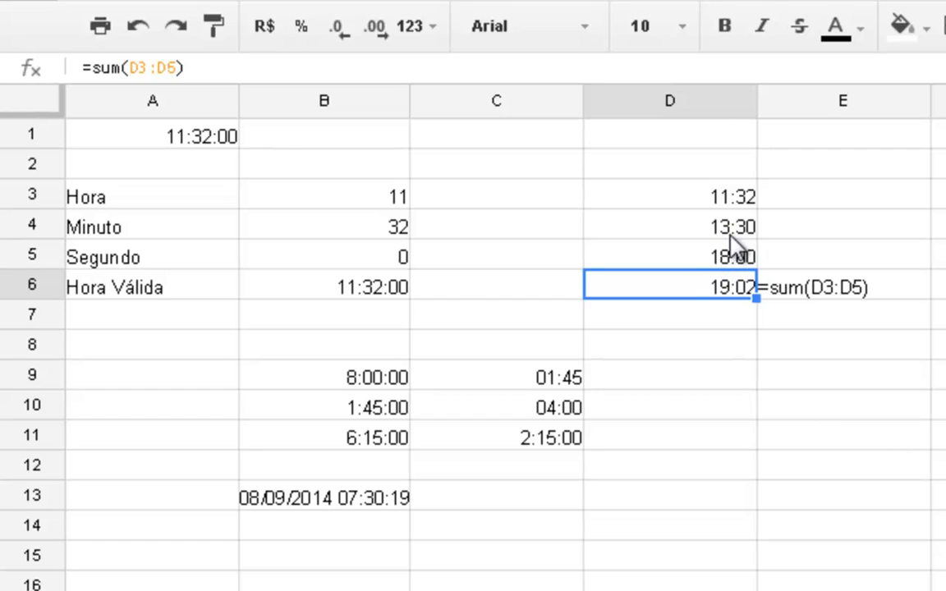
pyautogui.click(714, 312)
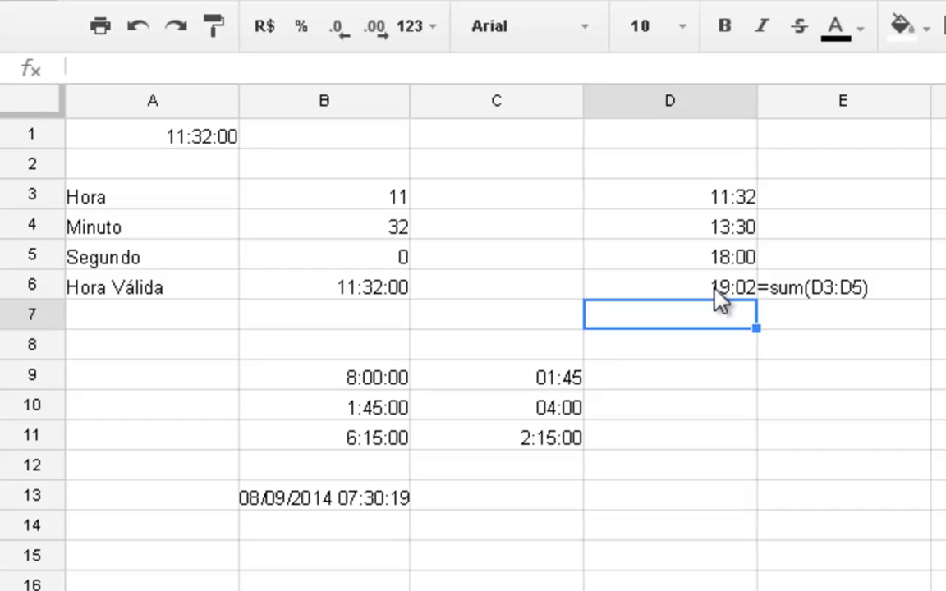
pyautogui.click(663, 287)
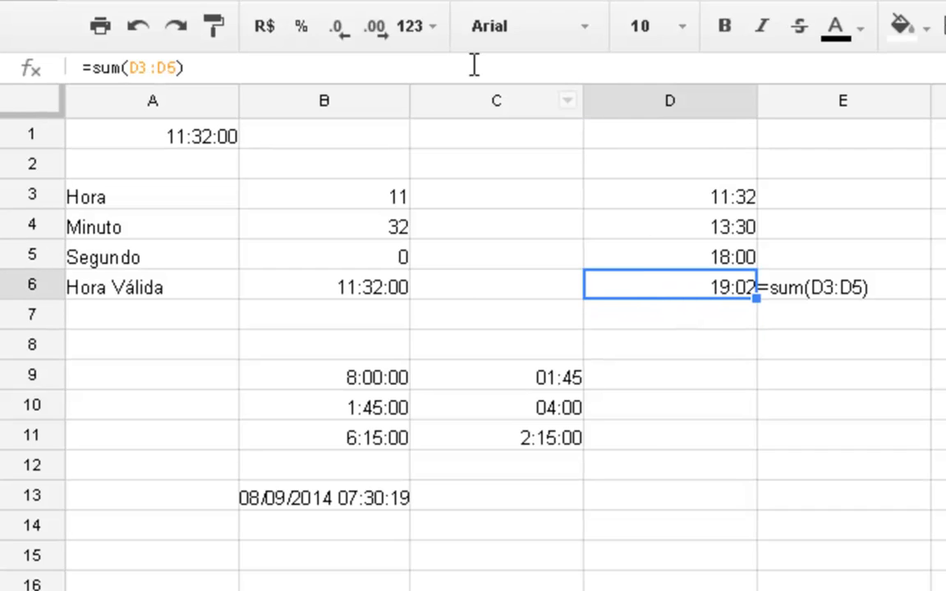
pyautogui.click(409, 31)
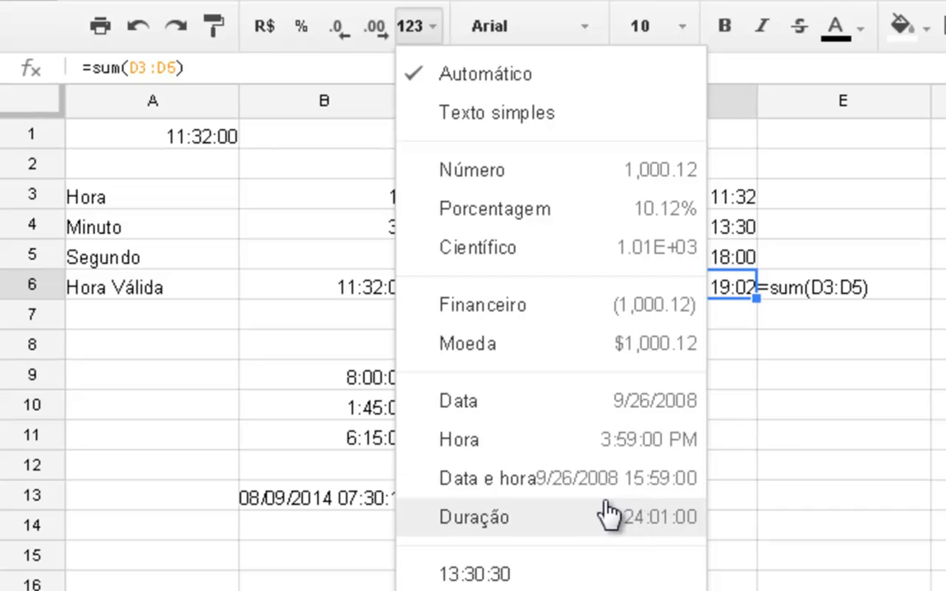
pyautogui.click(661, 518)
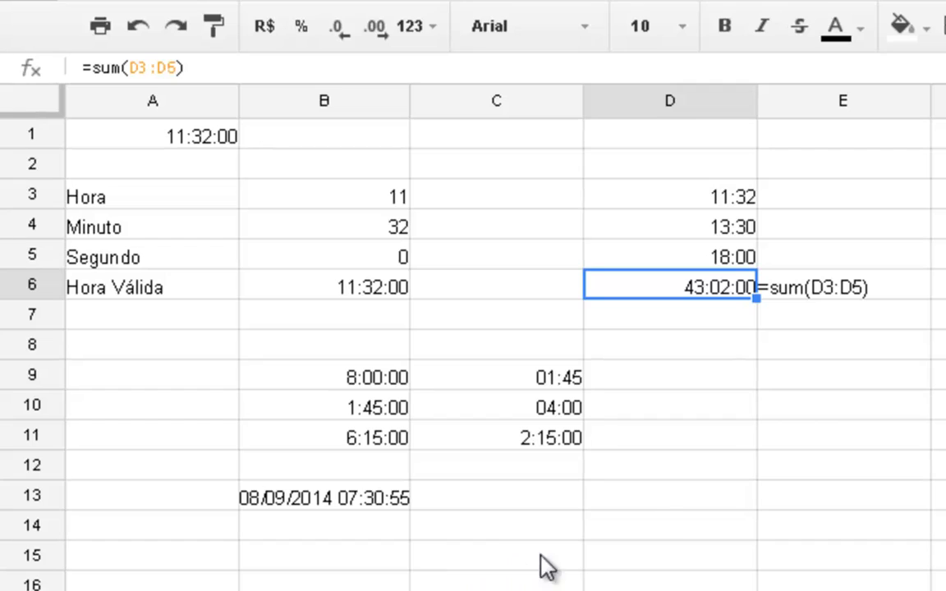
# Enter the time 08:00 in cell D13 and the number 8 in cell D14
pyautogui.click(673, 495)
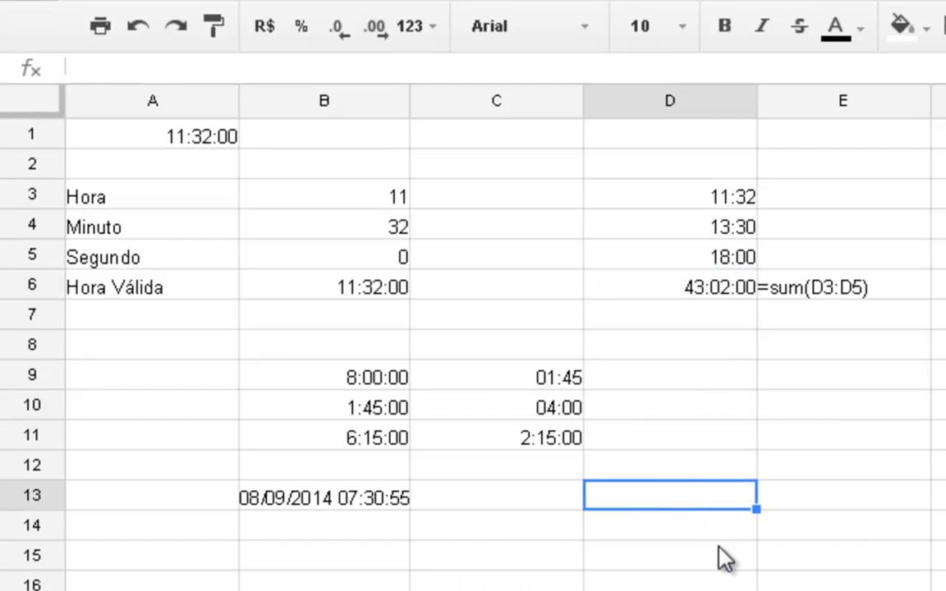
pyautogui.write('08:0')
pyautogui.write('00')
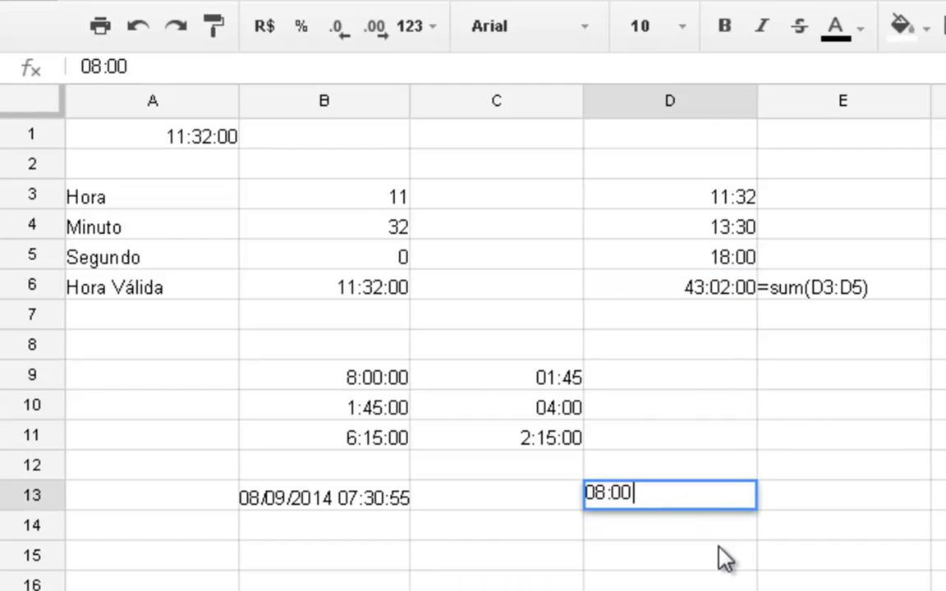
pyautogui.press('Return')
pyautogui.write('8')
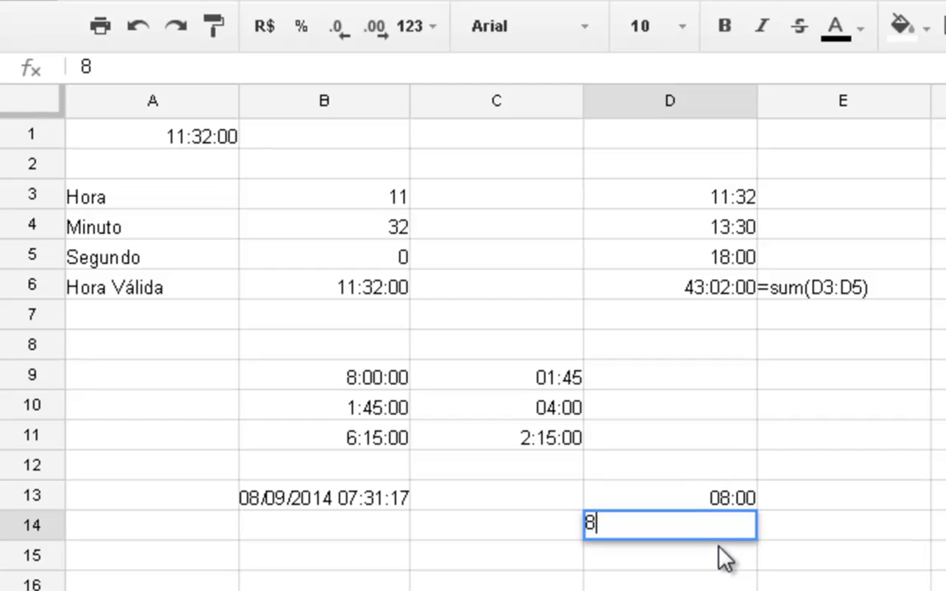
pyautogui.press('Return')
# Multiply the time by the number in cell D15 with the formula =D13*D14
pyautogui.write('=')
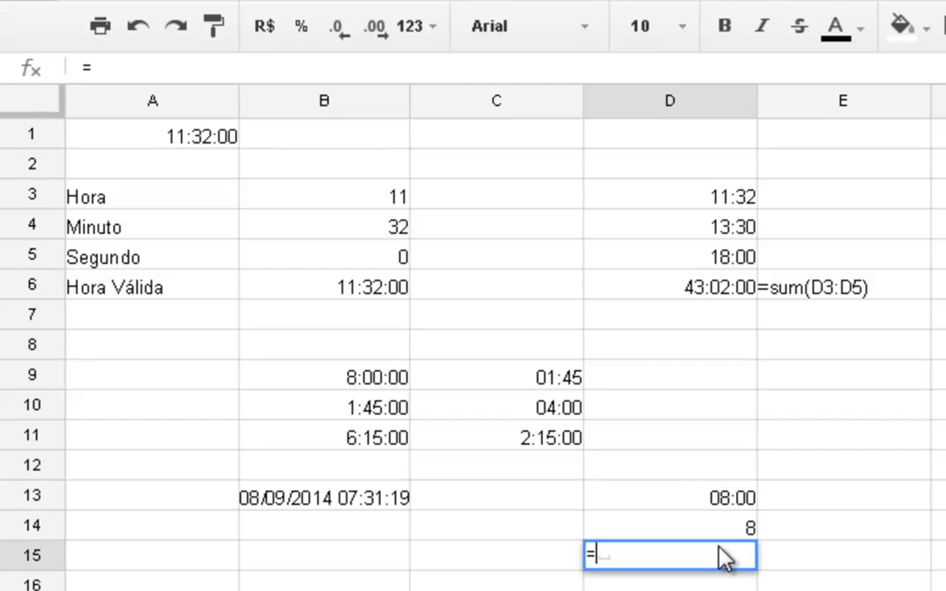
pyautogui.press('Up')
pyautogui.press('Up')
pyautogui.write('*')
pyautogui.press('Up')
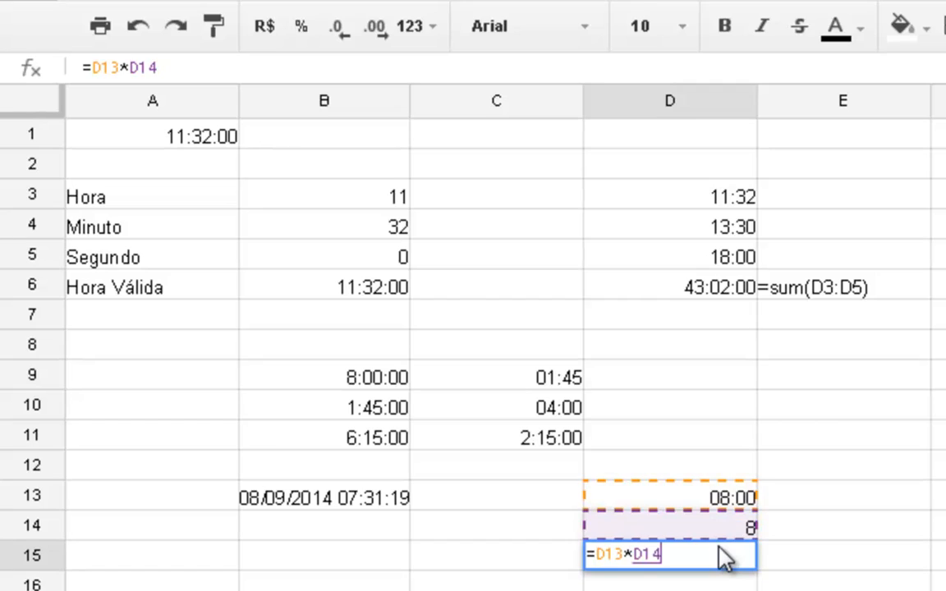
pyautogui.press('Return')
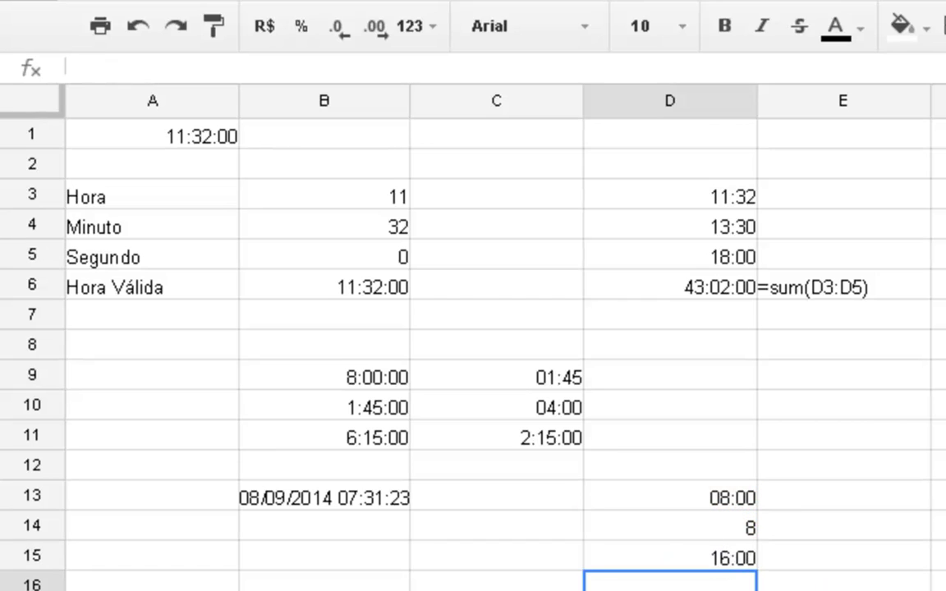
# Apply the Duração number format to the multiplication result in cell D15
pyautogui.click(730, 561)
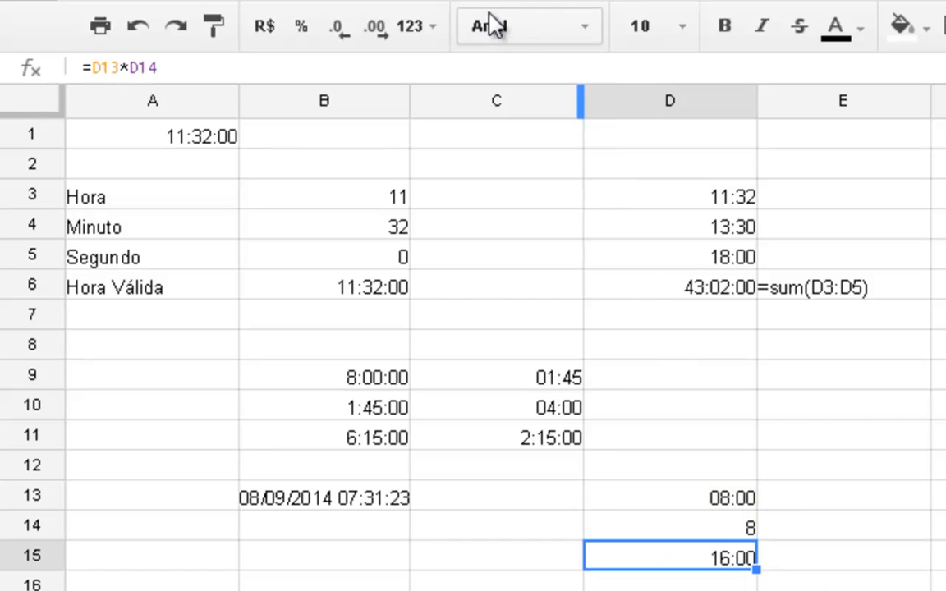
pyautogui.click(416, 29)
pyautogui.click(481, 523)
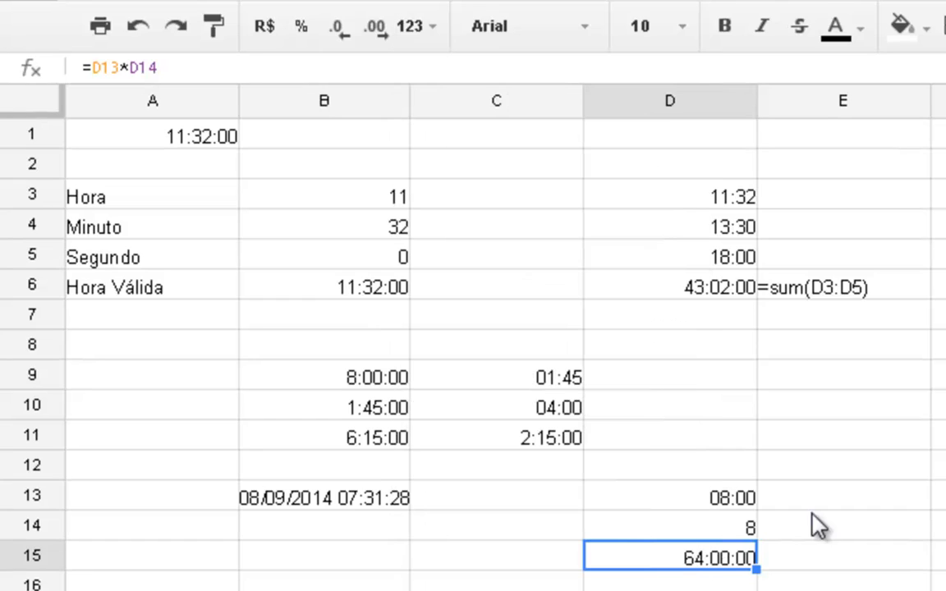
pyautogui.click(713, 590)
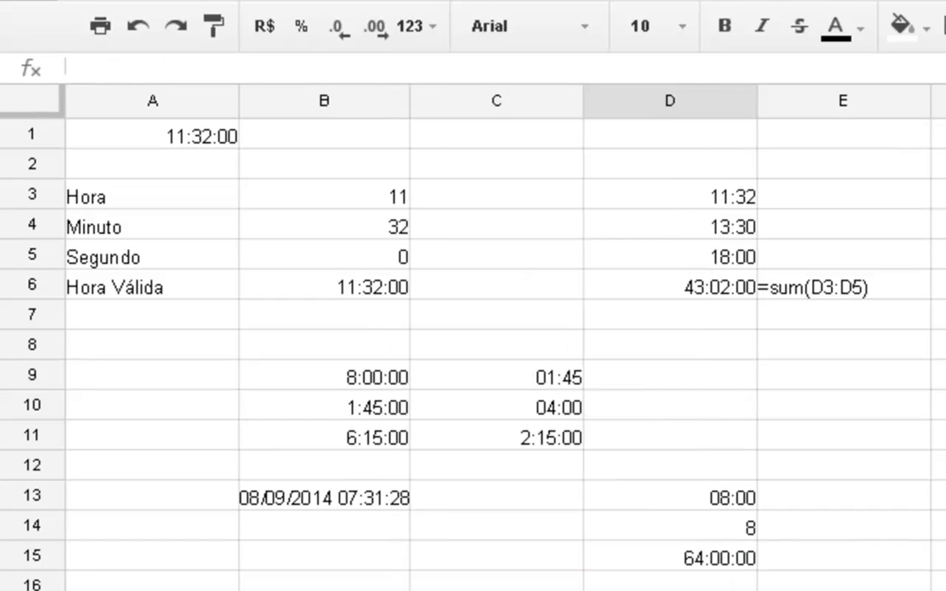
pyautogui.click(712, 527)
pyautogui.click(722, 500)
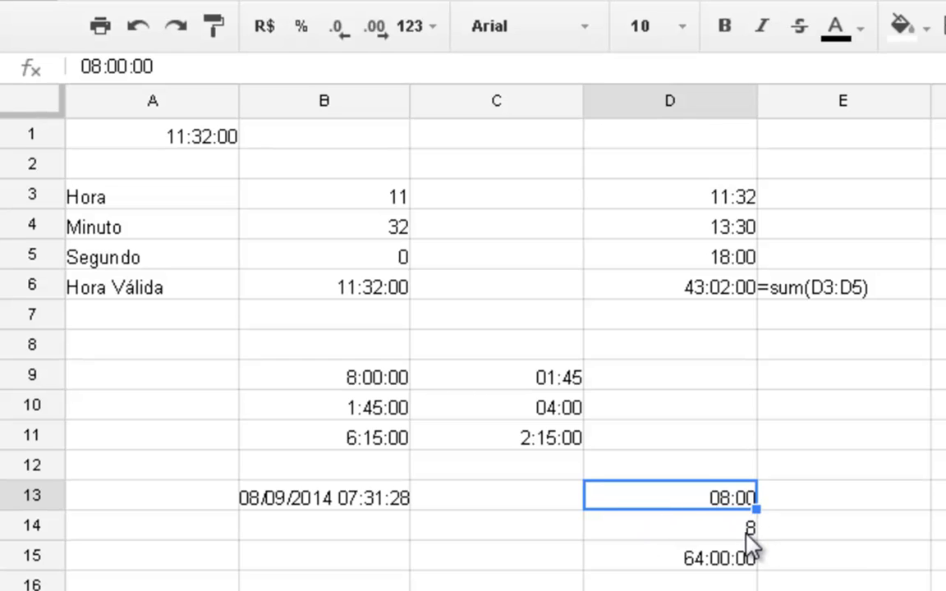
pyautogui.click(722, 560)
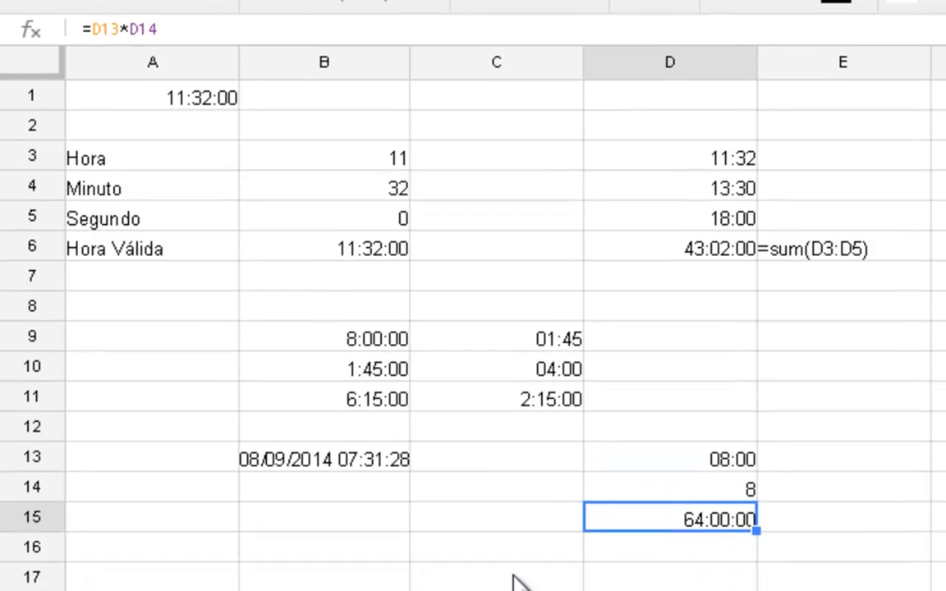
# Enter the time 08:20 in cell B18
pyautogui.click(391, 409)
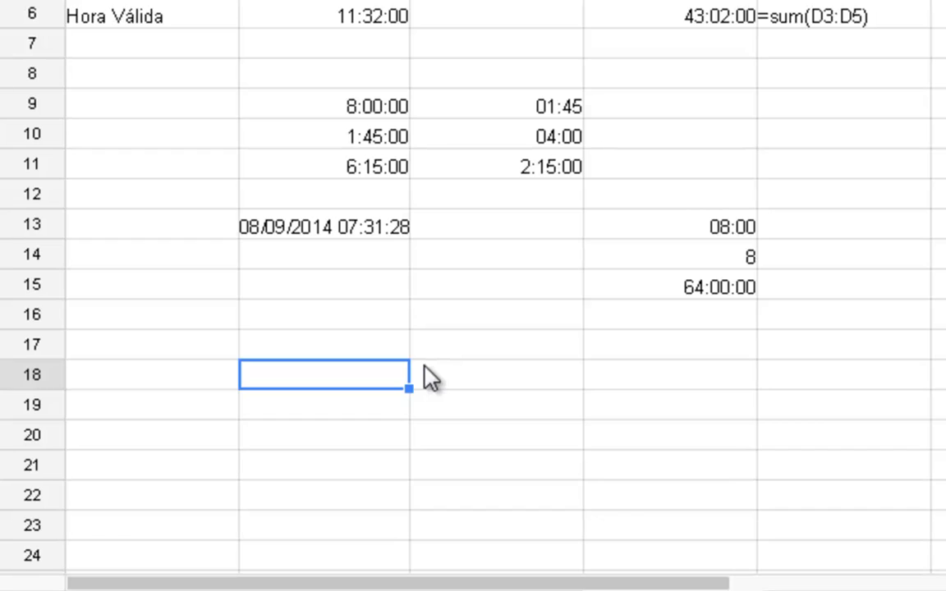
pyautogui.write('08:20')
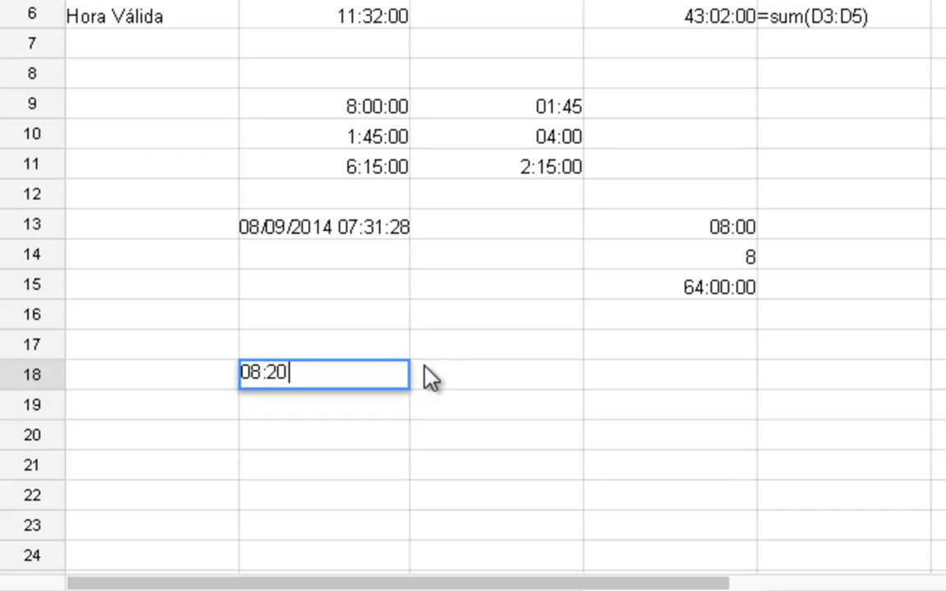
pyautogui.press('Return')
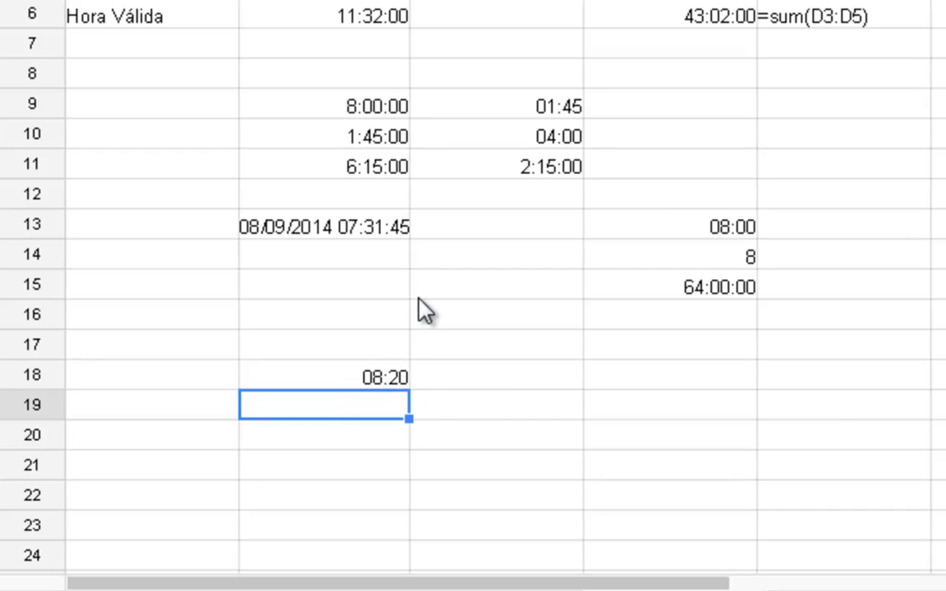
# Multiply the time by 5 in cell B19 with the formula =B18*5 and apply the Duração number format to it
pyautogui.write('=')
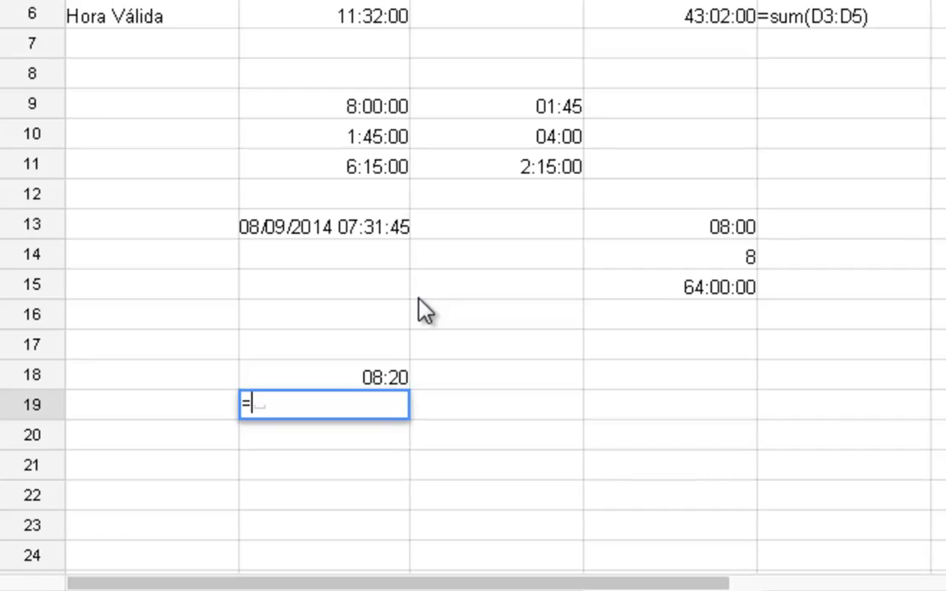
pyautogui.press('Up')
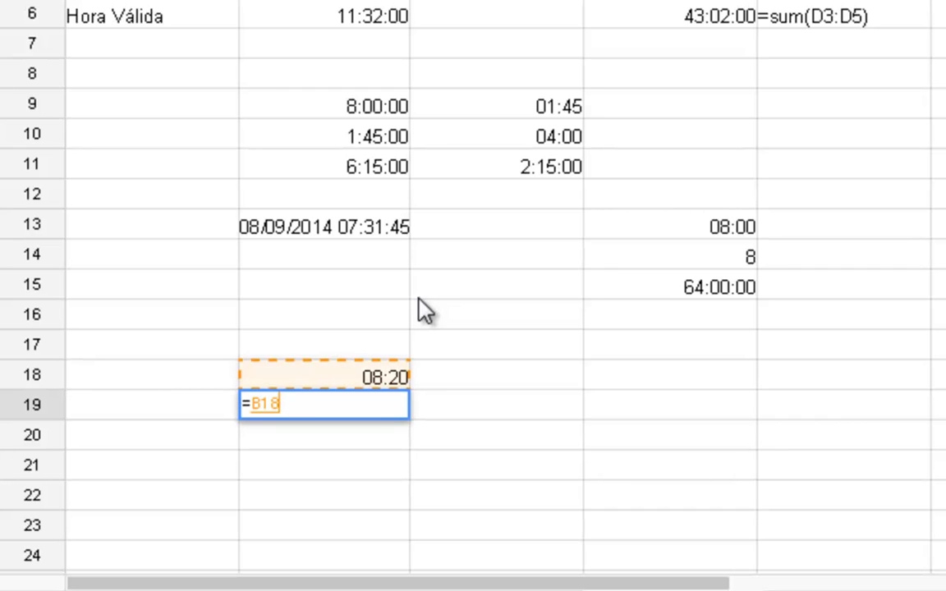
pyautogui.write('*5')
pyautogui.press('Return')
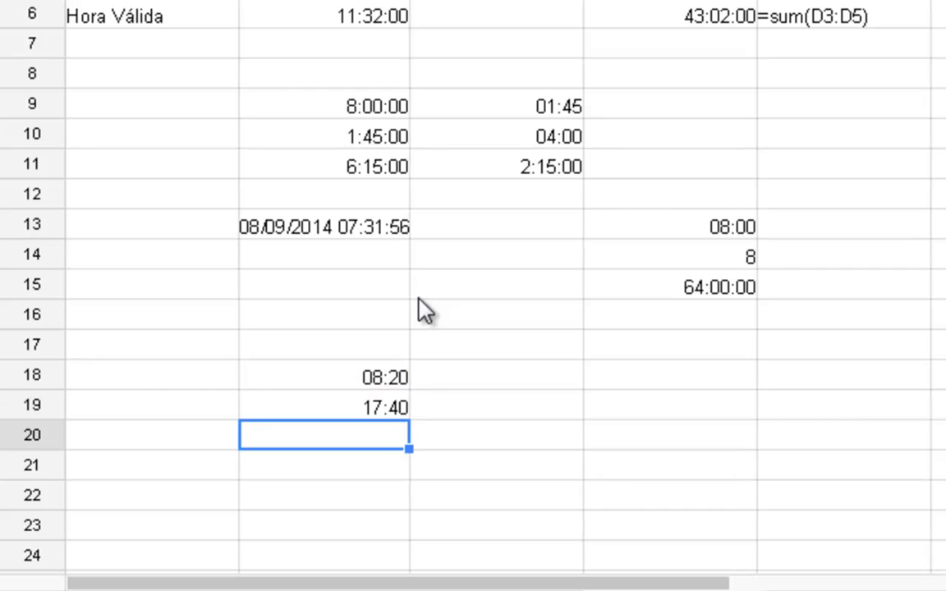
pyautogui.press('Up')
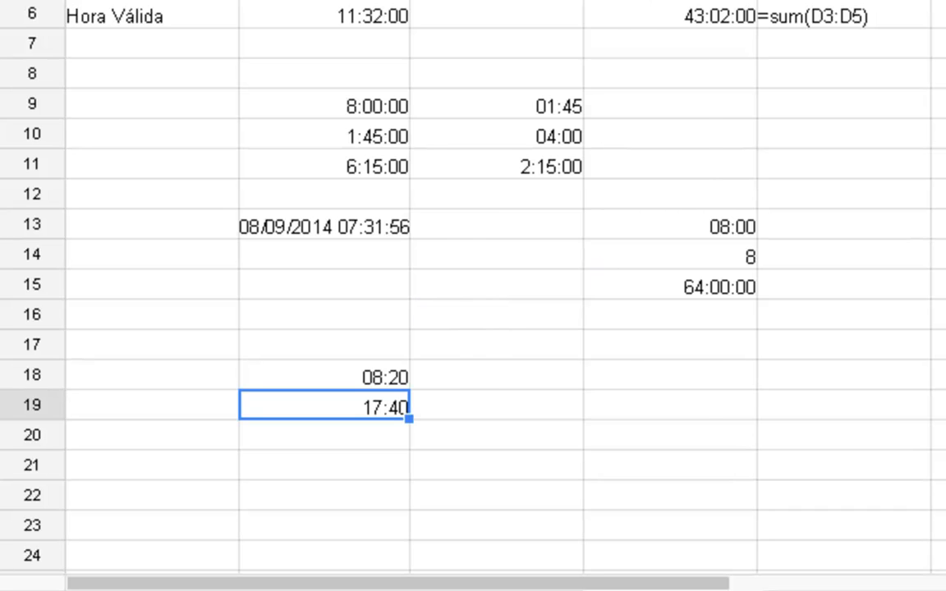
pyautogui.click(502, 259)
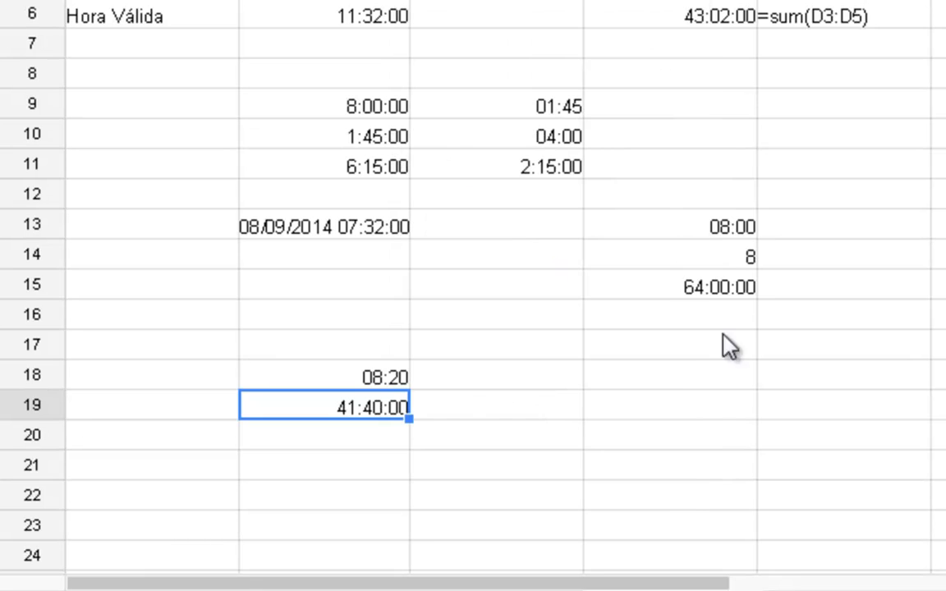
# Enter the number 5 in cell C18
pyautogui.click(566, 389)
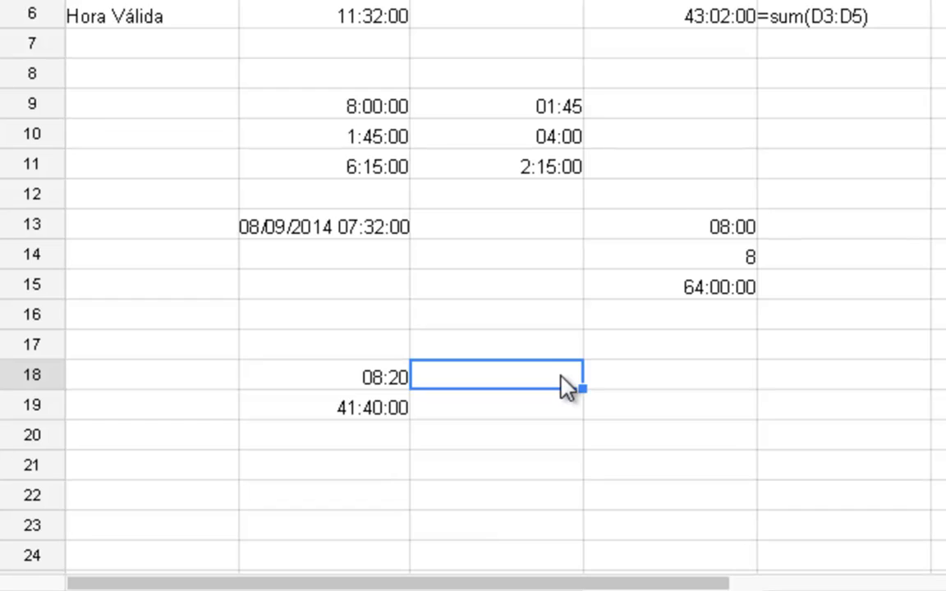
pyautogui.write('=')
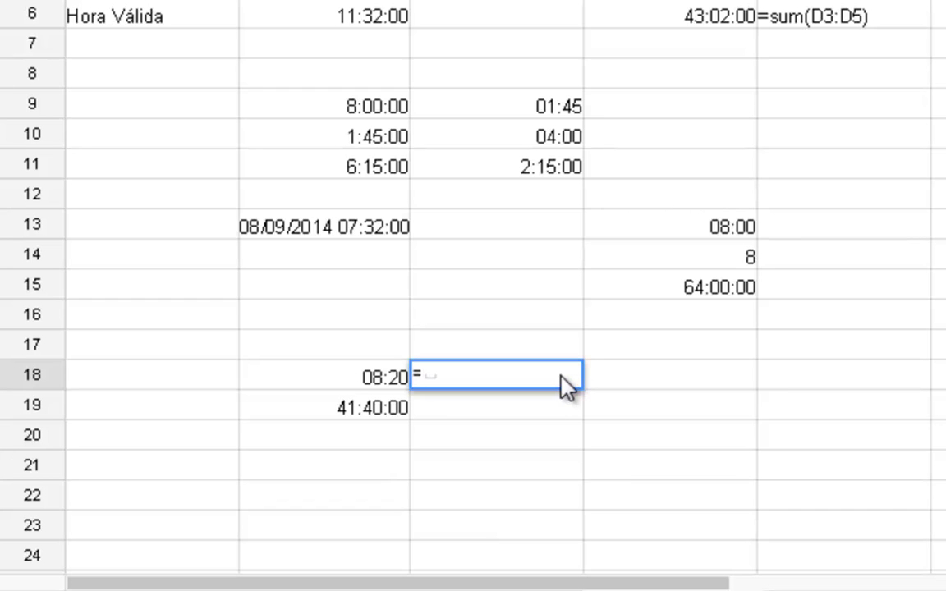
pyautogui.press('Escape')
pyautogui.press('Down')
pyautogui.click(567, 389)
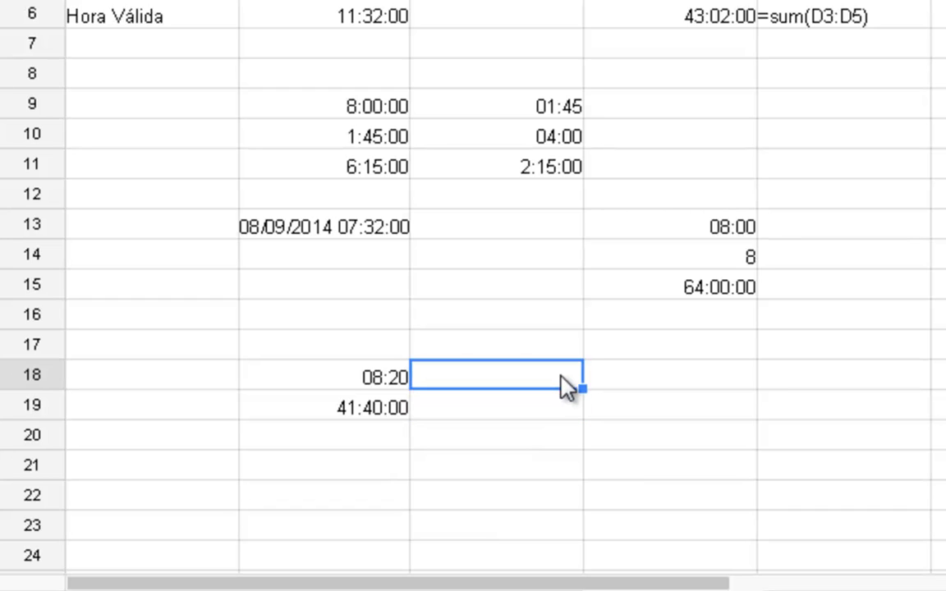
pyautogui.write('5')
pyautogui.press('Return')
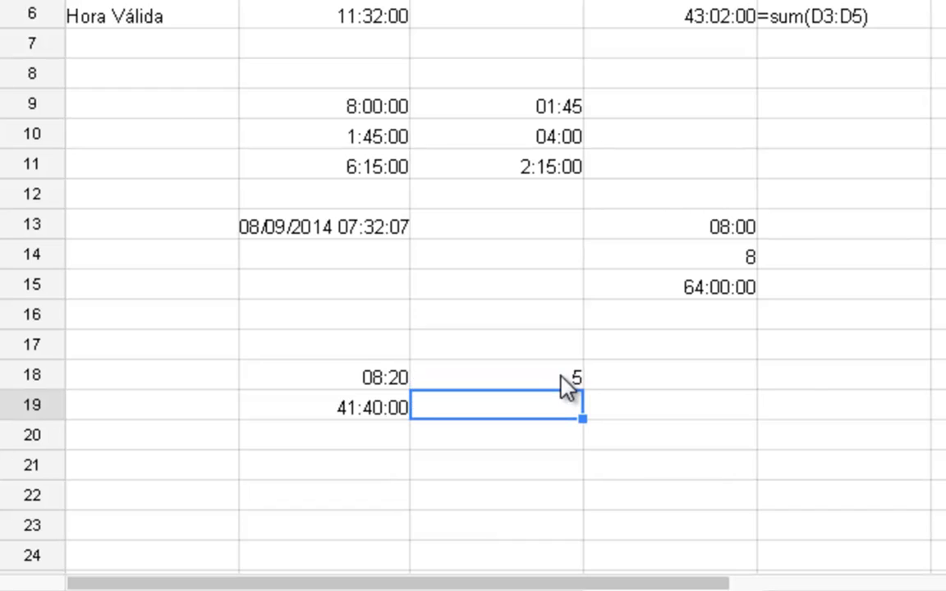
# Multiply the number in C18 by 8 hours 20 minutes in cell C19 with the formula =C18*time(08;20;00)
pyautogui.write('=')
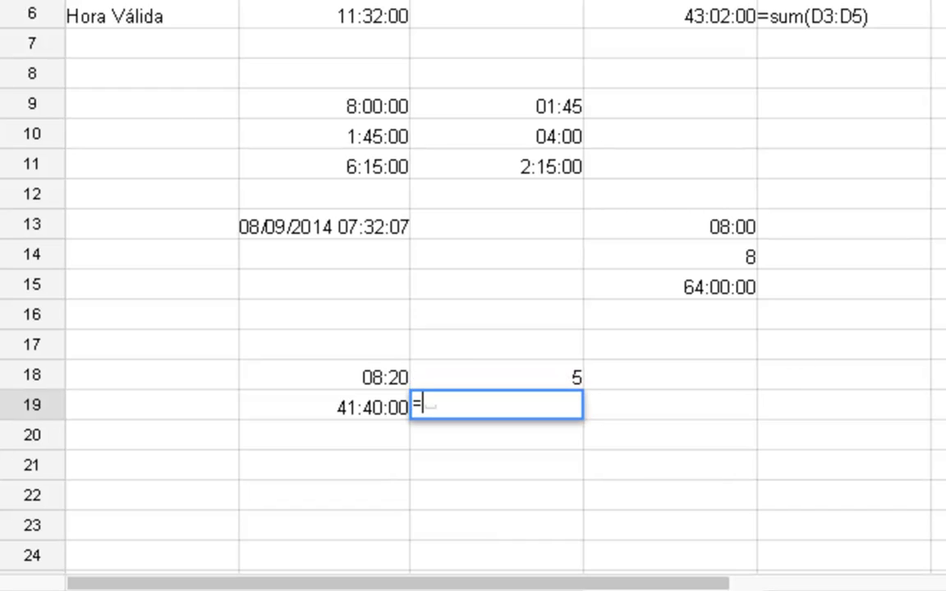
pyautogui.press('Up')
pyautogui.write('*8:20')
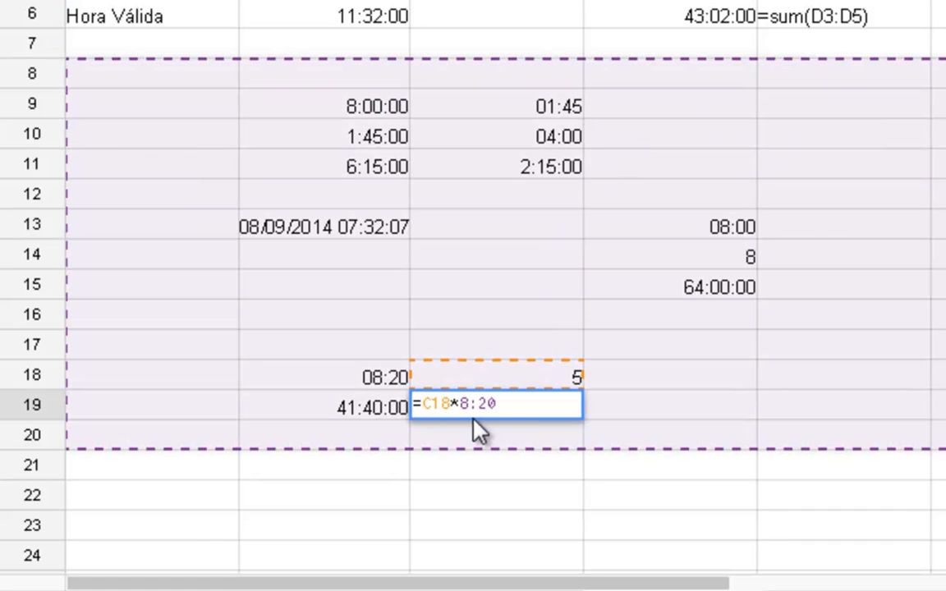
pyautogui.moveTo(502, 404); pyautogui.dragTo(454, 403)
pyautogui.press('BackSpace')
pyautogui.write('tim')
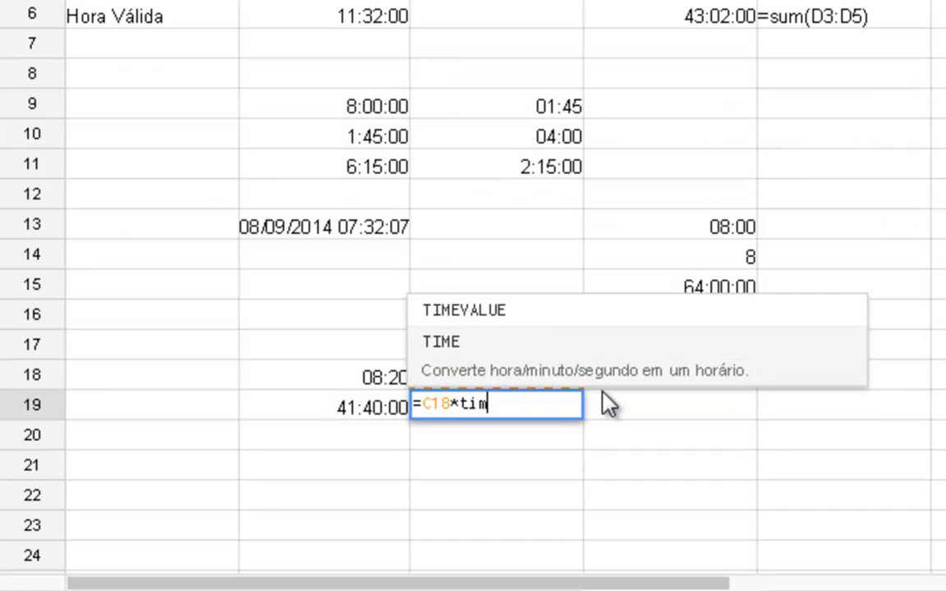
pyautogui.write('e(')
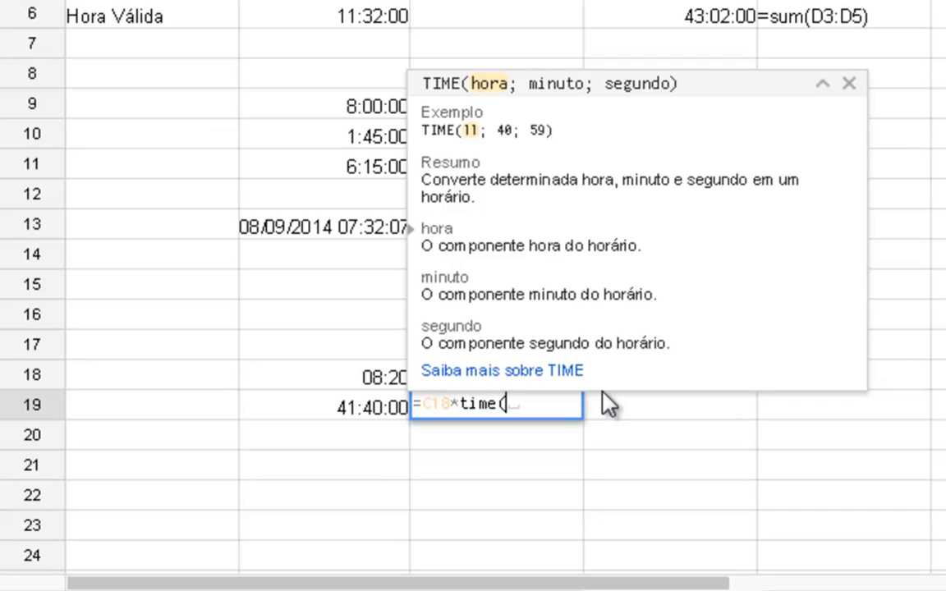
pyautogui.write('08;20')
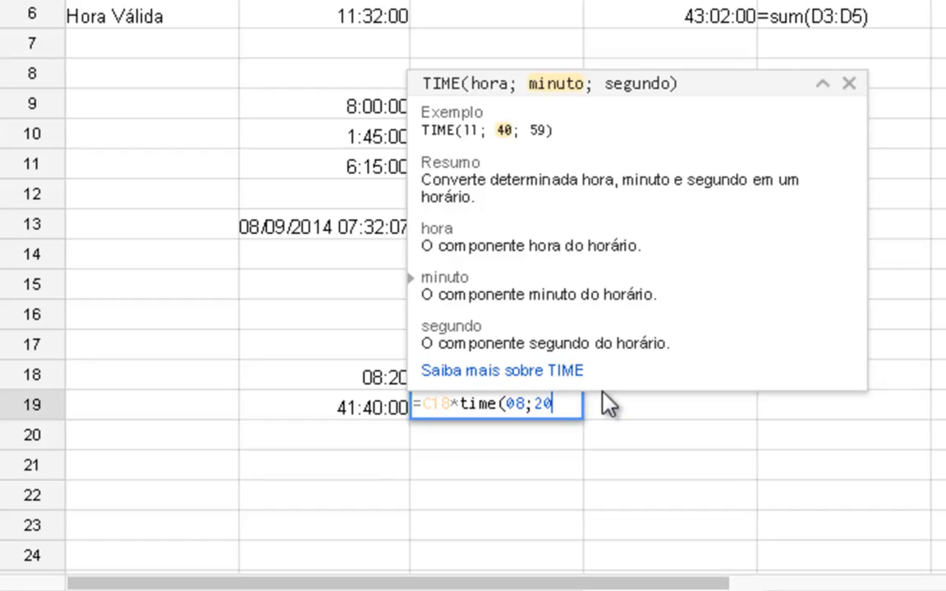
pyautogui.write(';00')
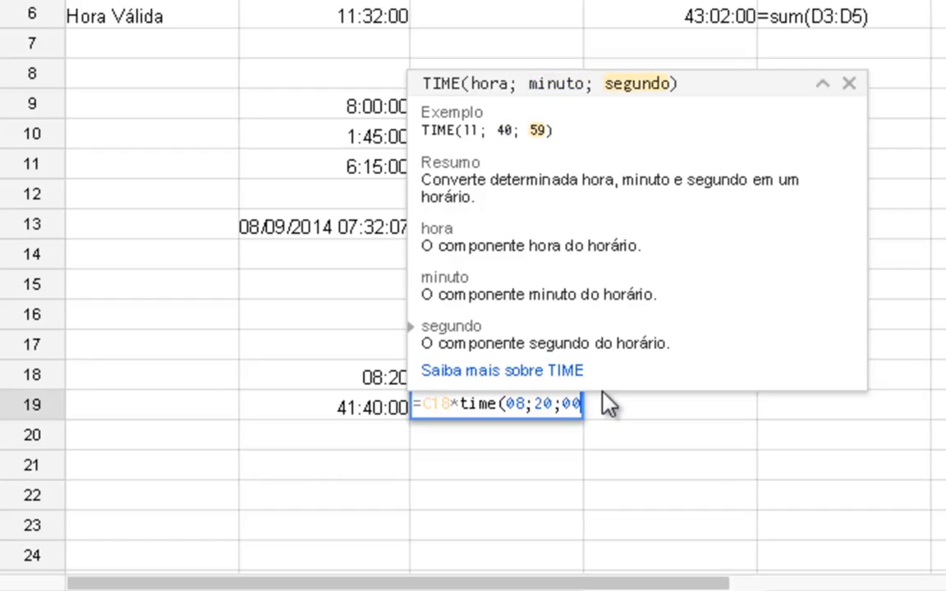
pyautogui.write(')')
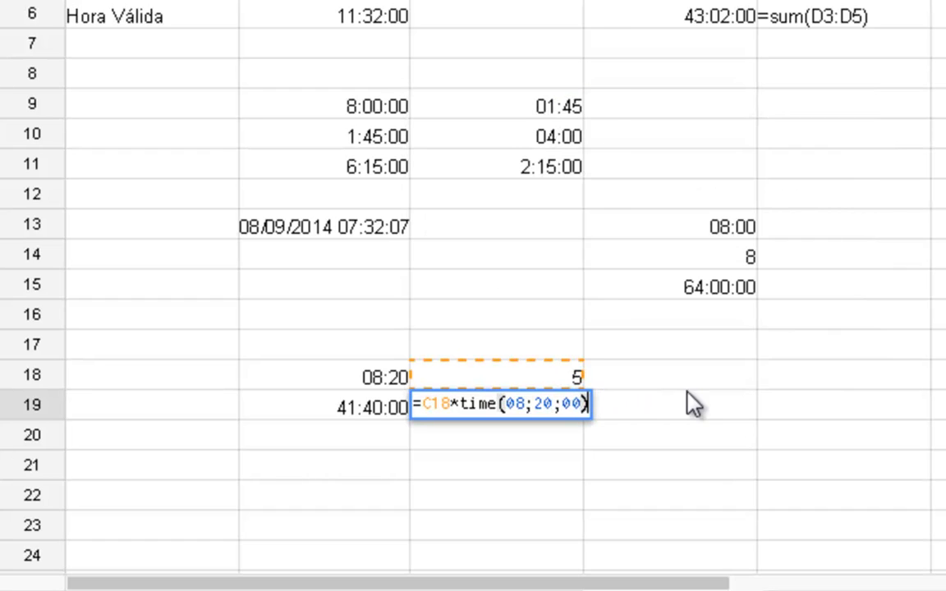
pyautogui.press('Return')
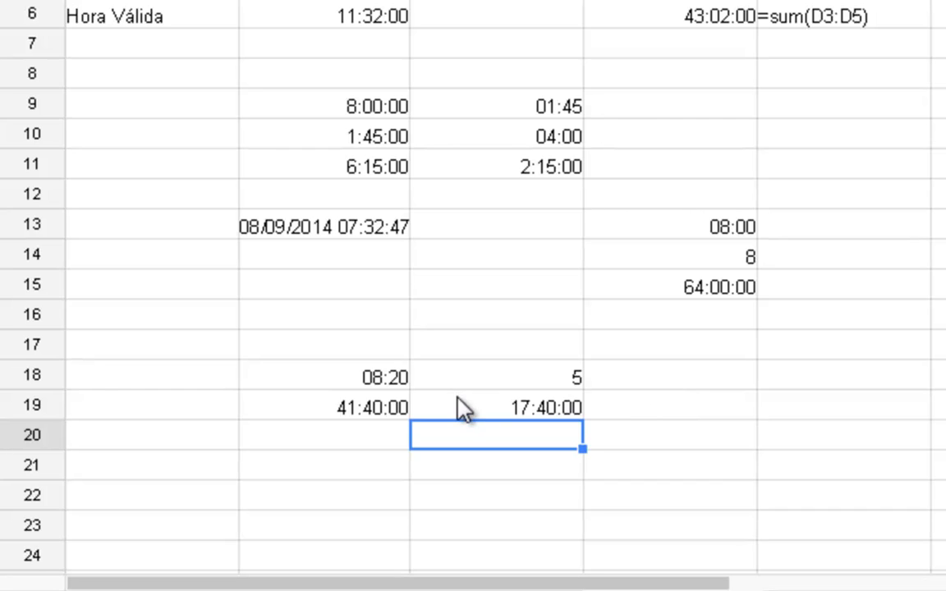
# Apply the Duração (24:01:00) number format to the multiplication result in cell C19
pyautogui.click(458, 399)
pyautogui.click(416, 0)
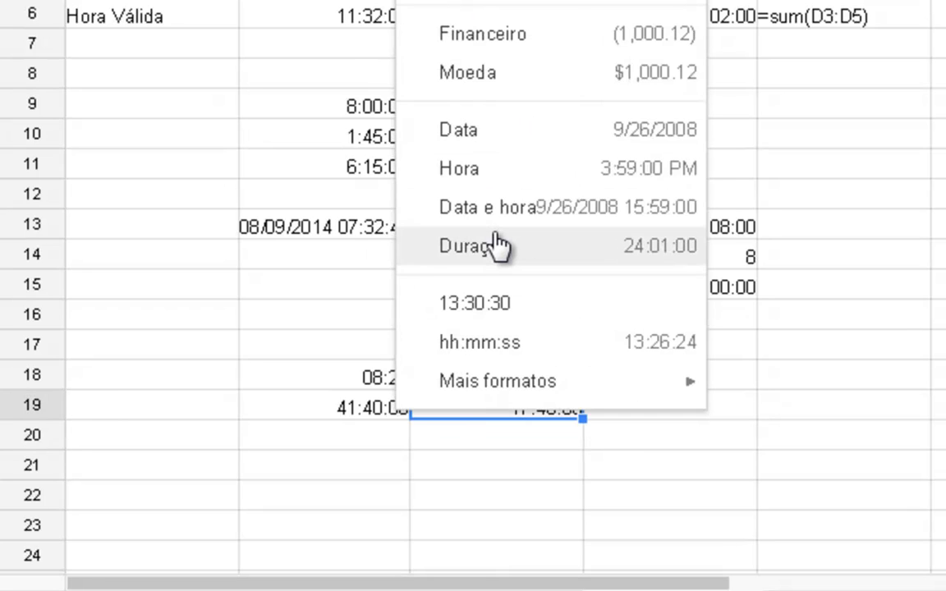
pyautogui.click(498, 245)
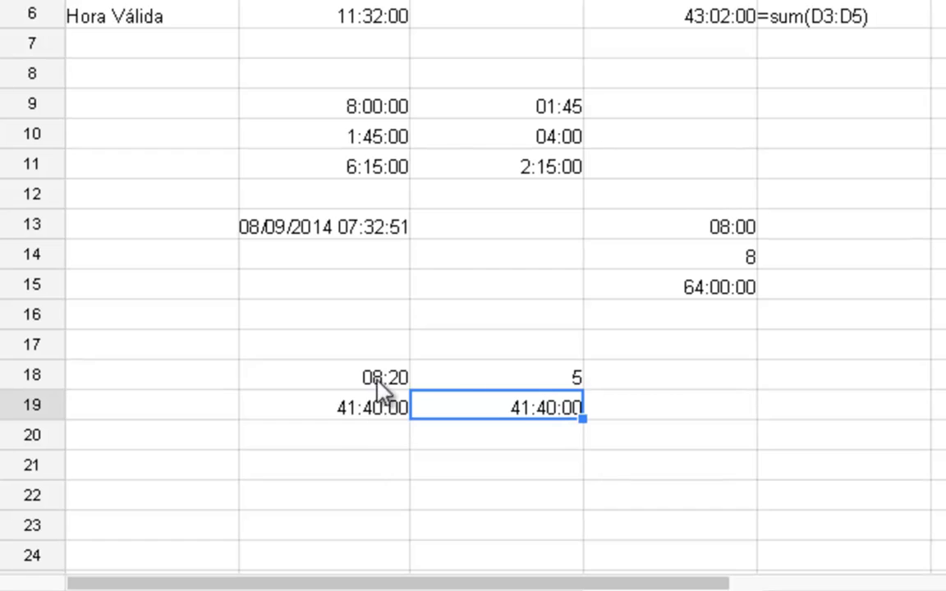
# Compare the multiplication formulas in cells B19 and C19, including the TIME arguments, without changing them
pyautogui.click(396, 408)
pyautogui.write('=B18*5')
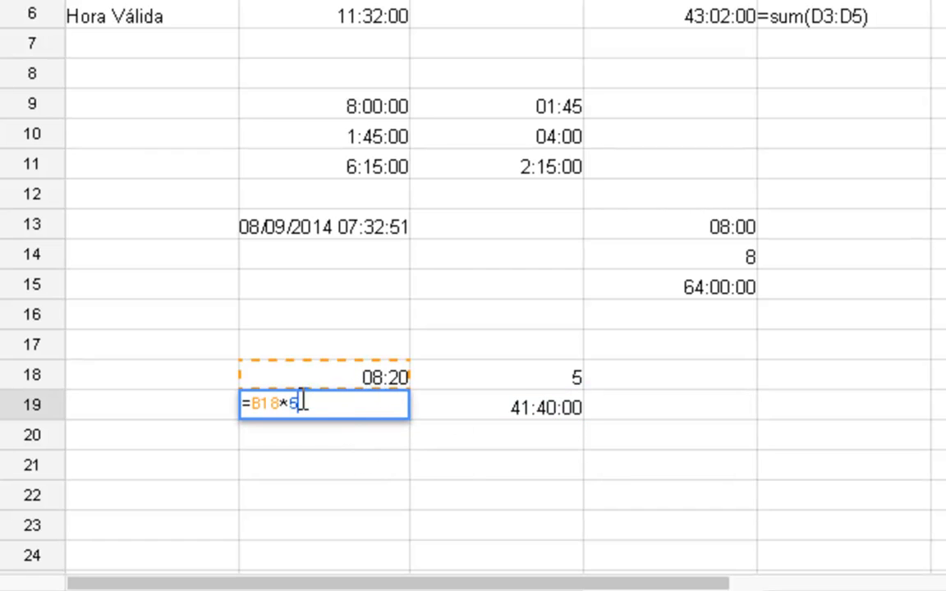
pyautogui.press('Escape')
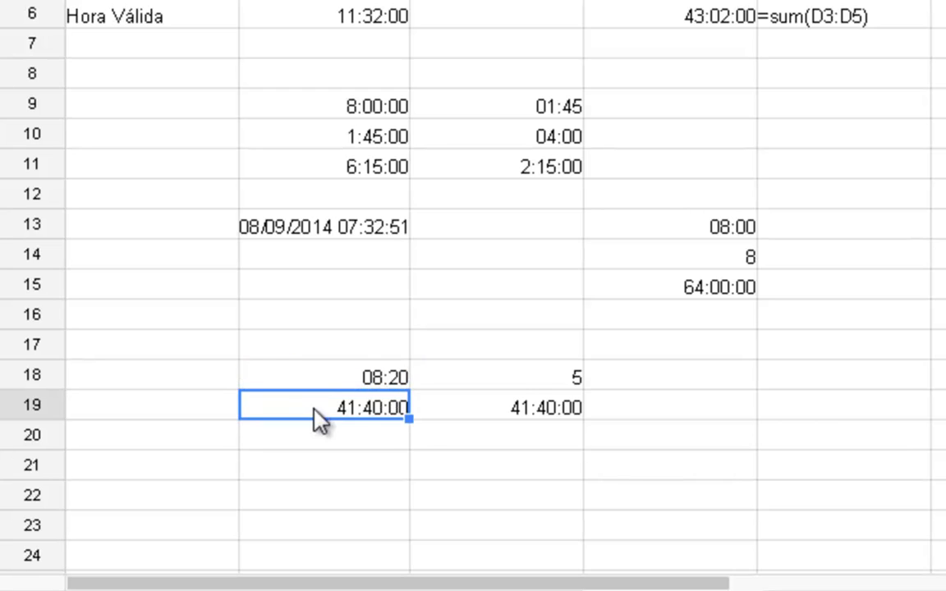
pyautogui.click(532, 382)
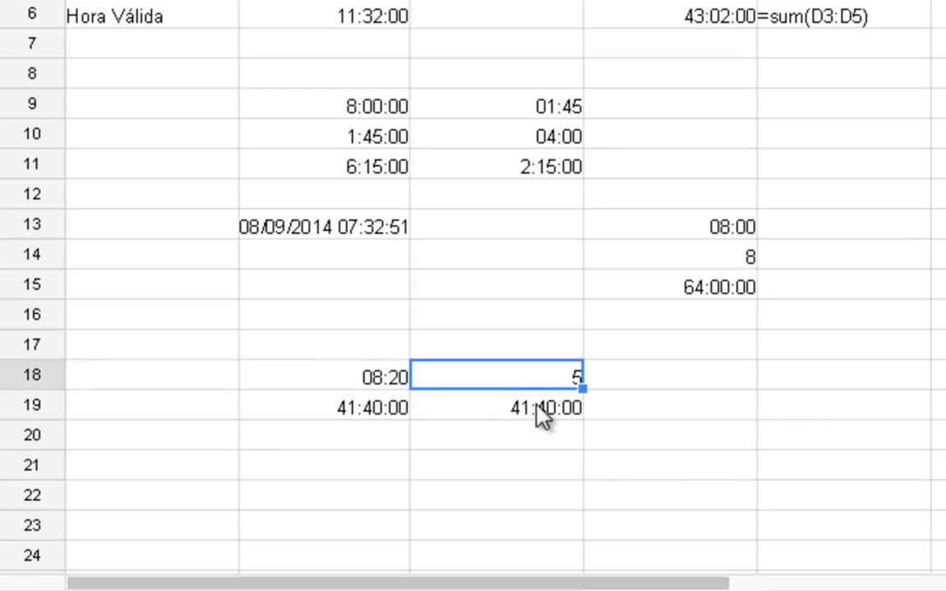
pyautogui.click(537, 408)
pyautogui.doubleClick(515, 407)
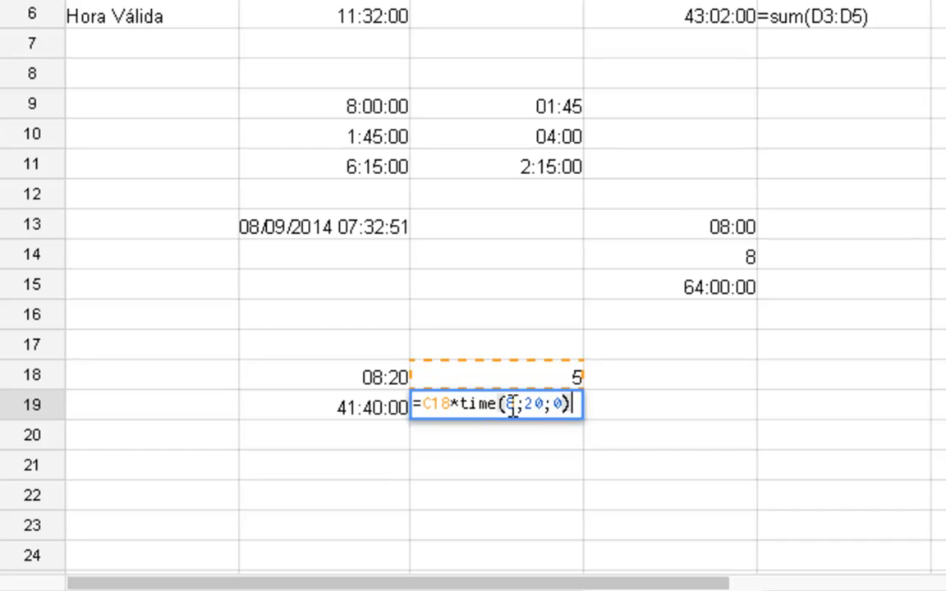
pyautogui.moveTo(510, 406); pyautogui.dragTo(603, 419)
pyautogui.press('Escape')
pyautogui.click(753, 407)
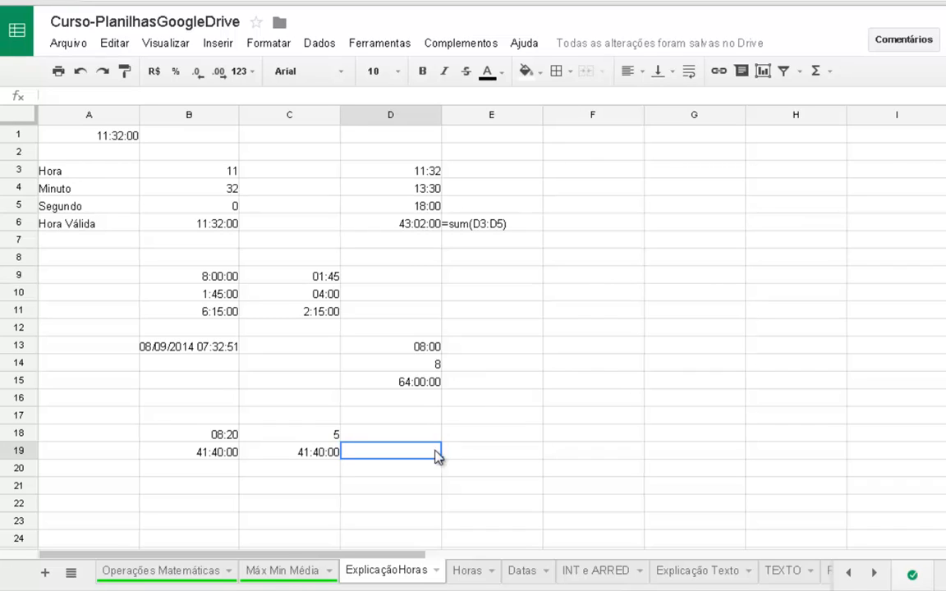
# Open the Horas sheet and look through the Cartão de Ponto's daily entry and exit times down to the summary area
pyautogui.click(464, 569)
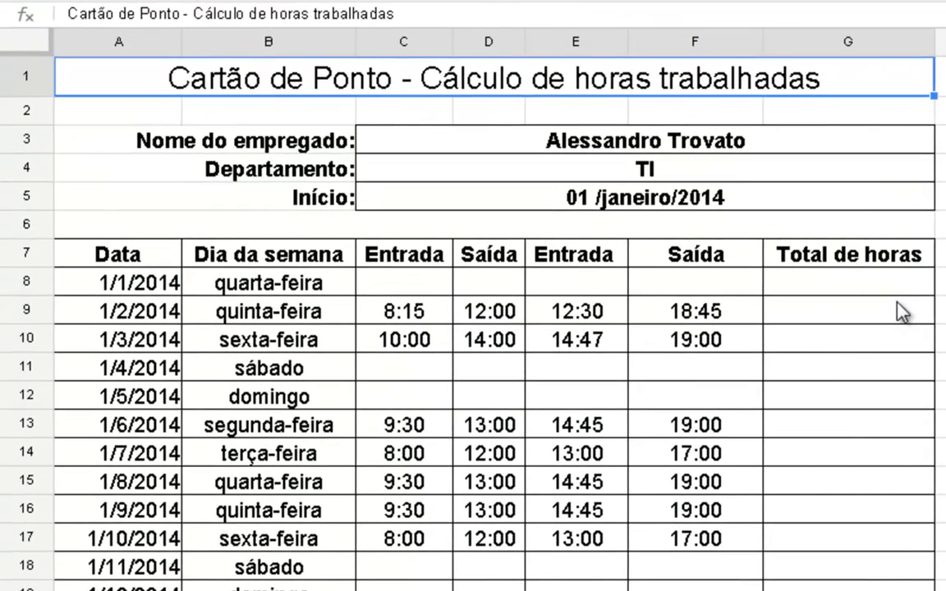
pyautogui.click(788, 308)
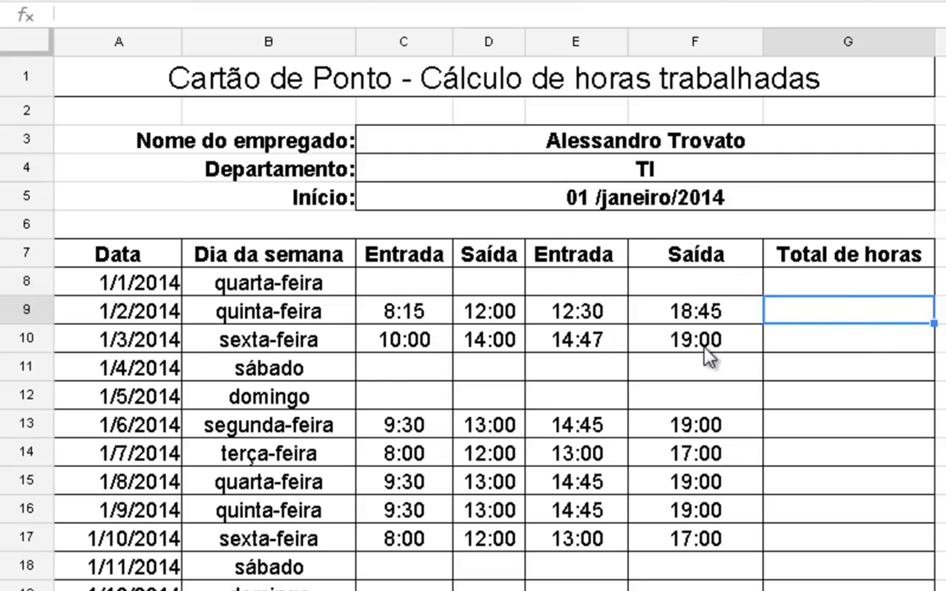
pyautogui.scroll(-5, 289, 361)
pyautogui.scroll(-1, 456, 349)
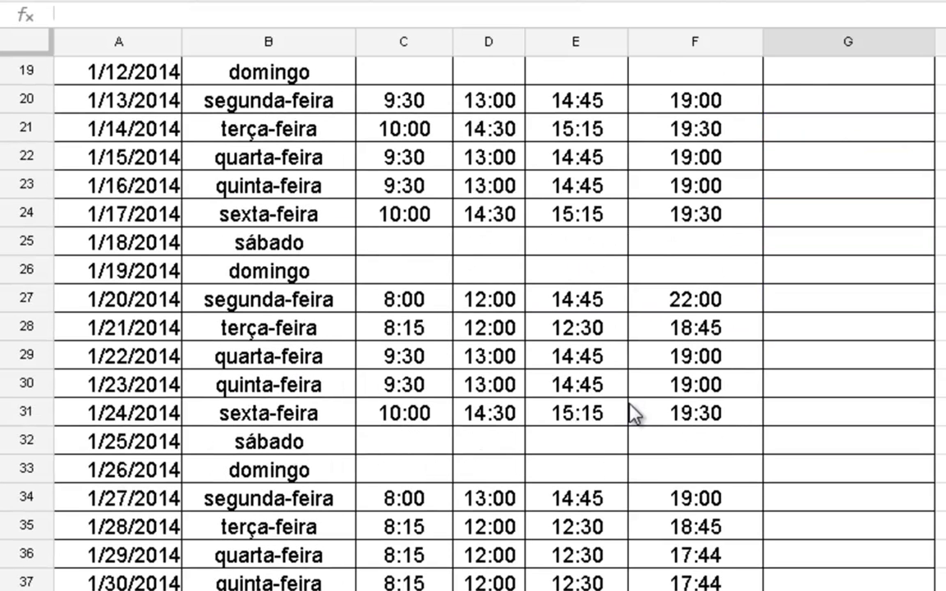
pyautogui.scroll(-3, 635, 414)
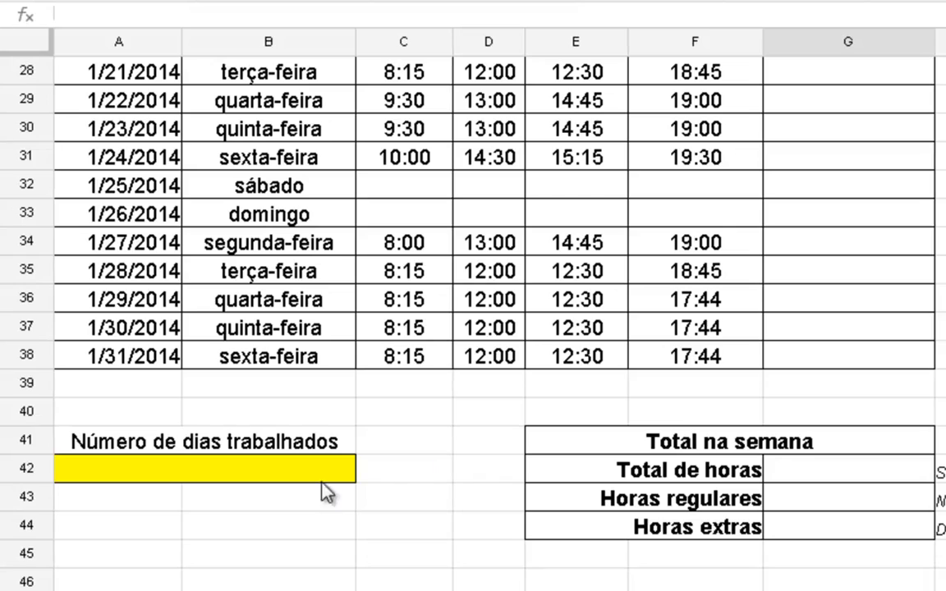
# Examine the Número de dias trabalhados cell and the Total na semana fields with their calculation notes
pyautogui.click(267, 476)
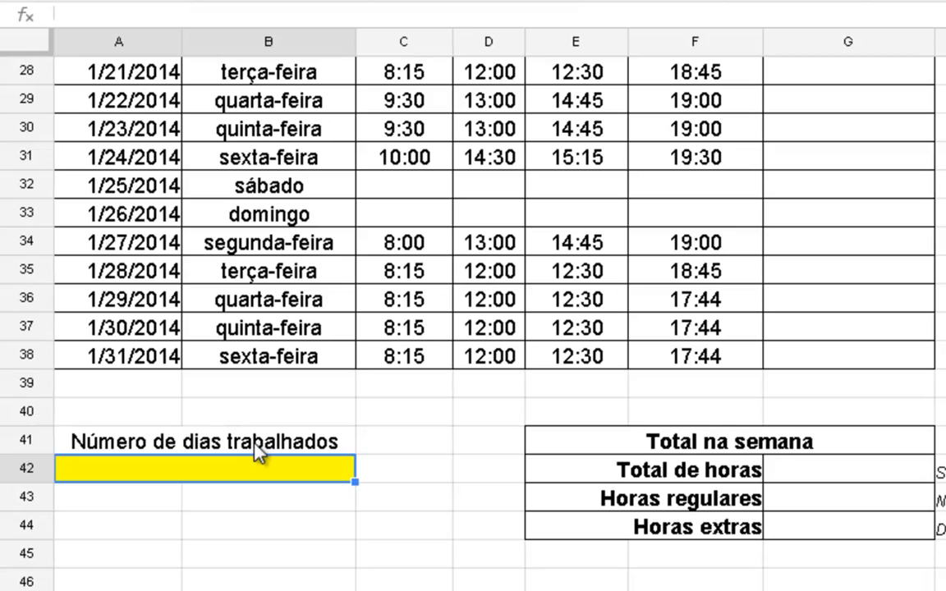
pyautogui.click(786, 474)
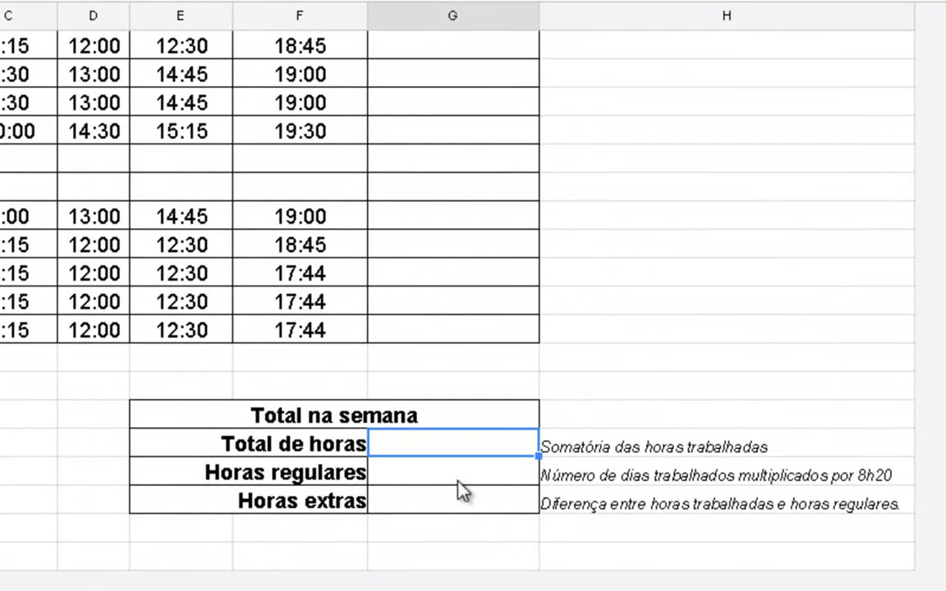
pyautogui.click(459, 472)
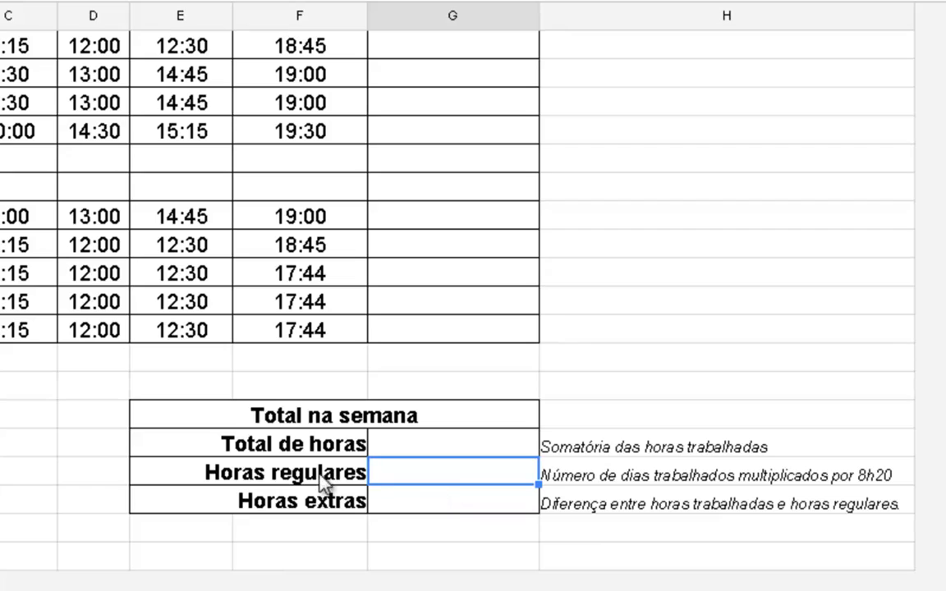
pyautogui.click(275, 486)
pyautogui.click(624, 481)
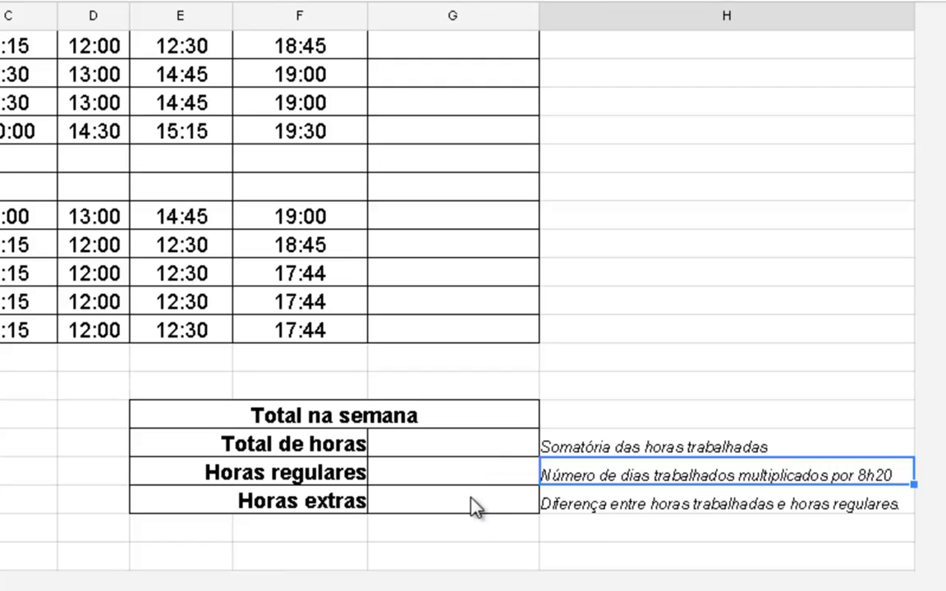
pyautogui.click(420, 370)
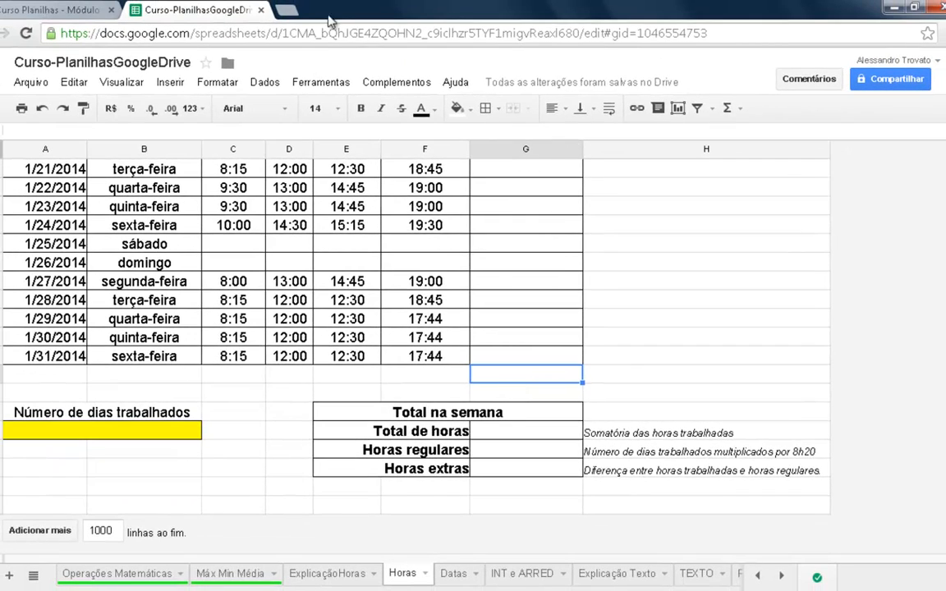
# Close the Curso-PlanilhasGoogleDrive spreadsheet and the Google Drive folder
pyautogui.click(261, 10)
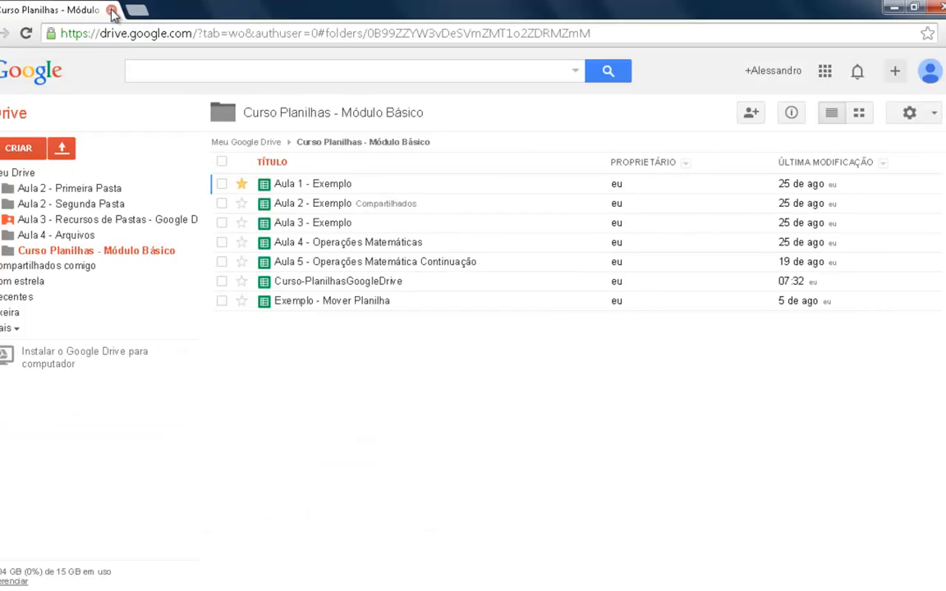
pyautogui.click(111, 10)
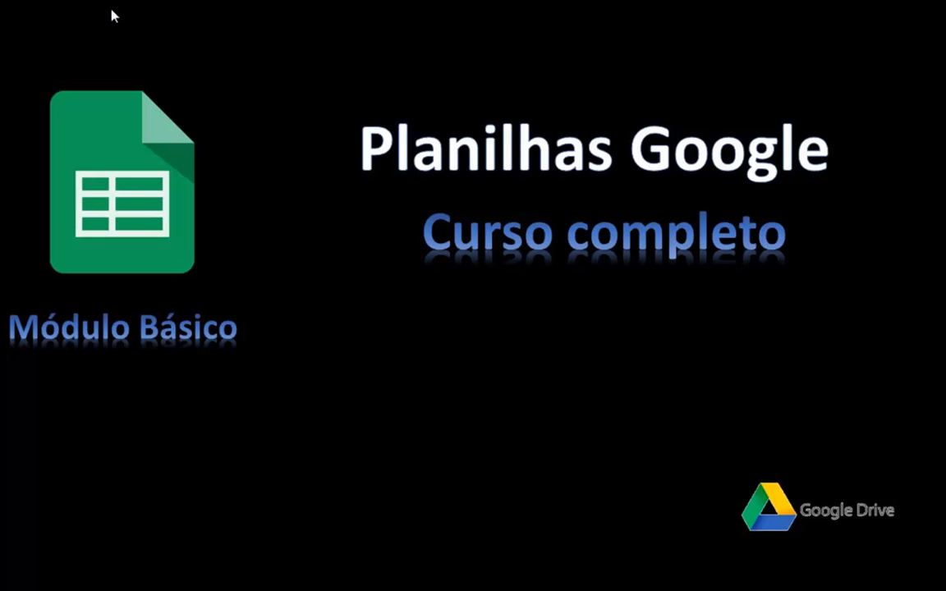